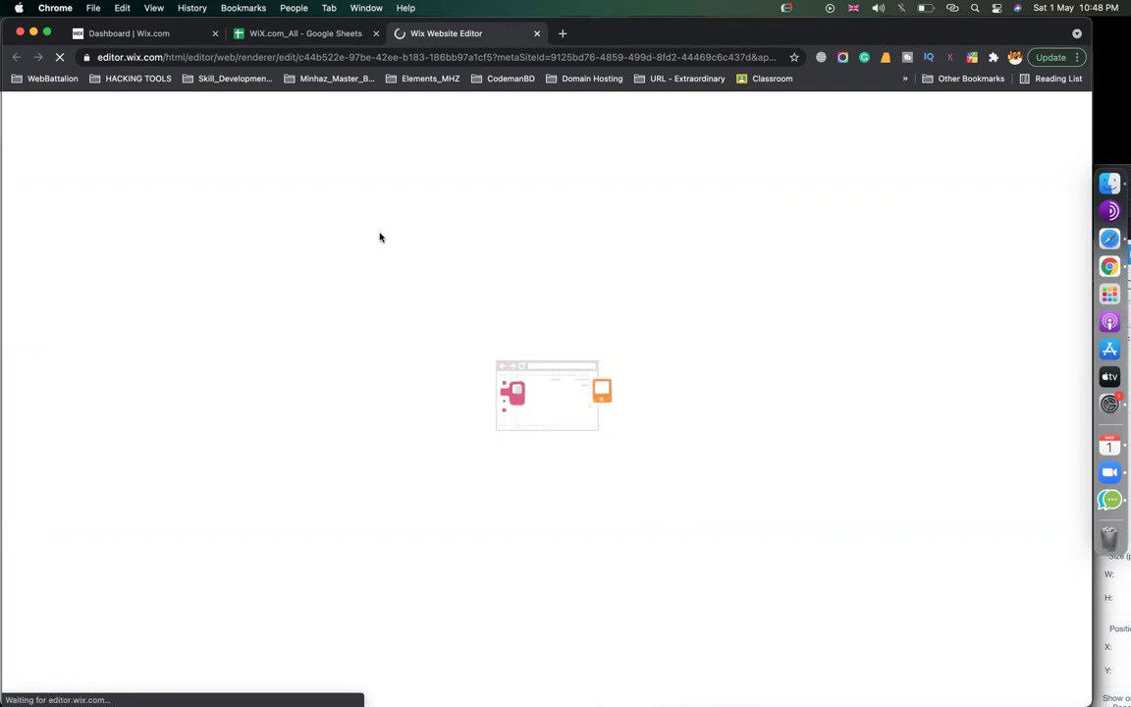
- Check the Portfolio install notes in the WiX.com_All spreadsheet and add the Portfolio app to the Wix site
left_click(319, 36)
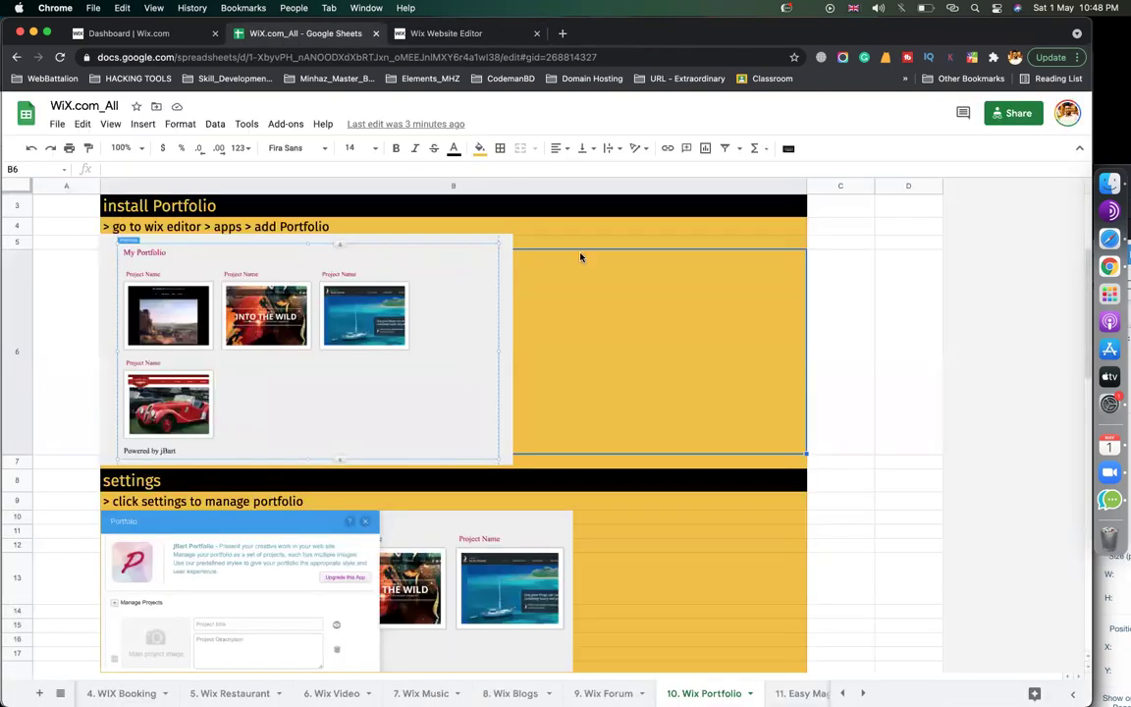
left_click(389, 37)
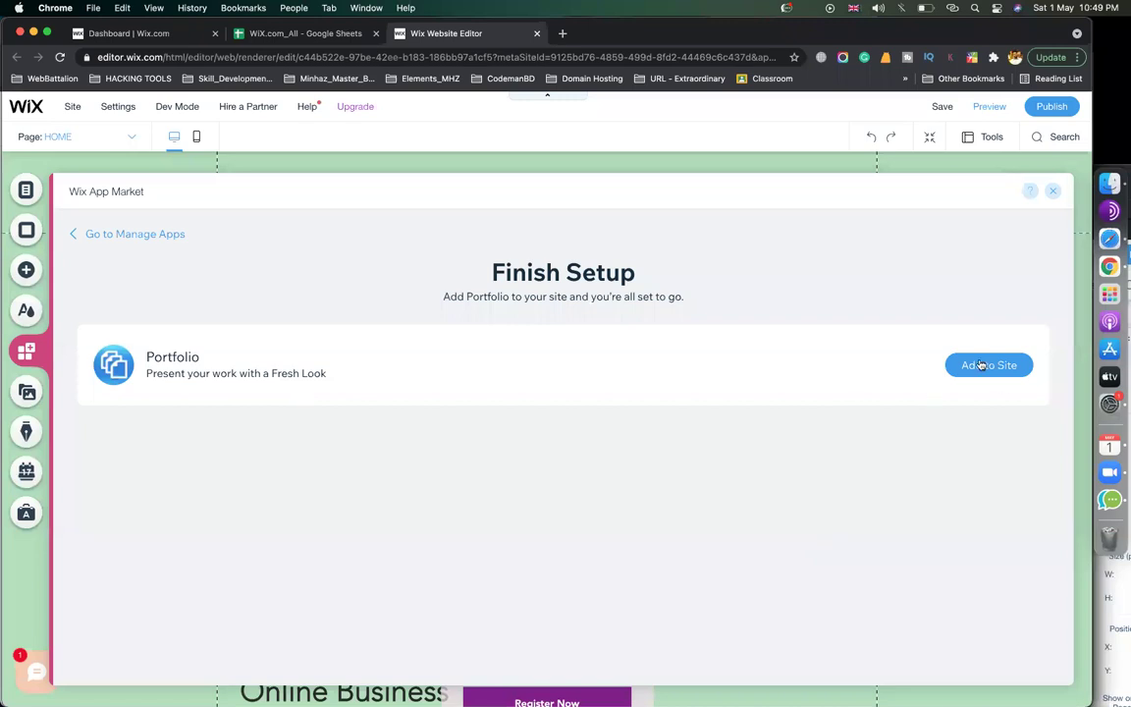
left_click(980, 365)
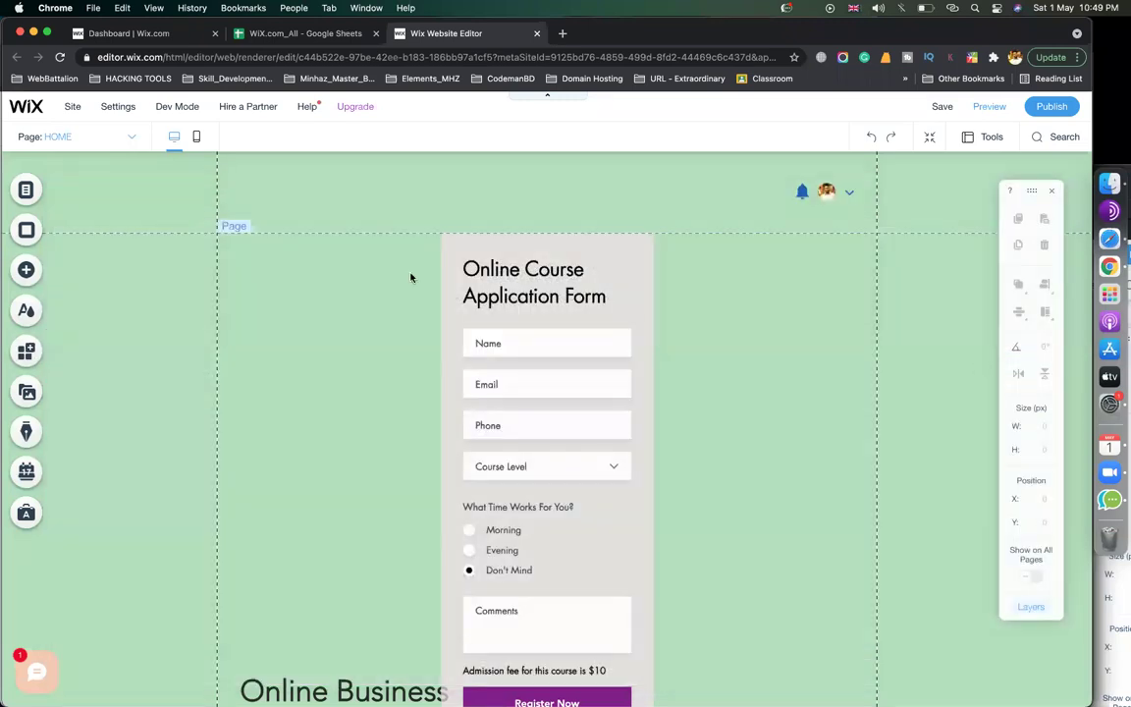
- Delete the Online Course Application Form that overlaps the portfolio on the home page
left_click(412, 277)
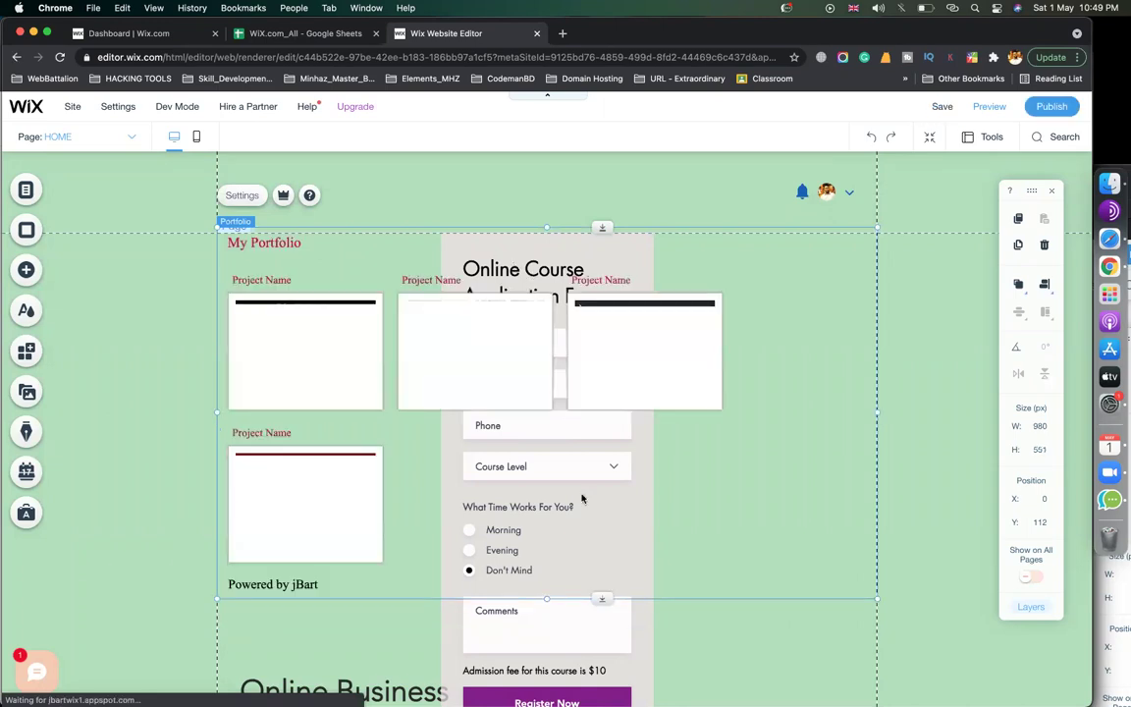
left_click(472, 618)
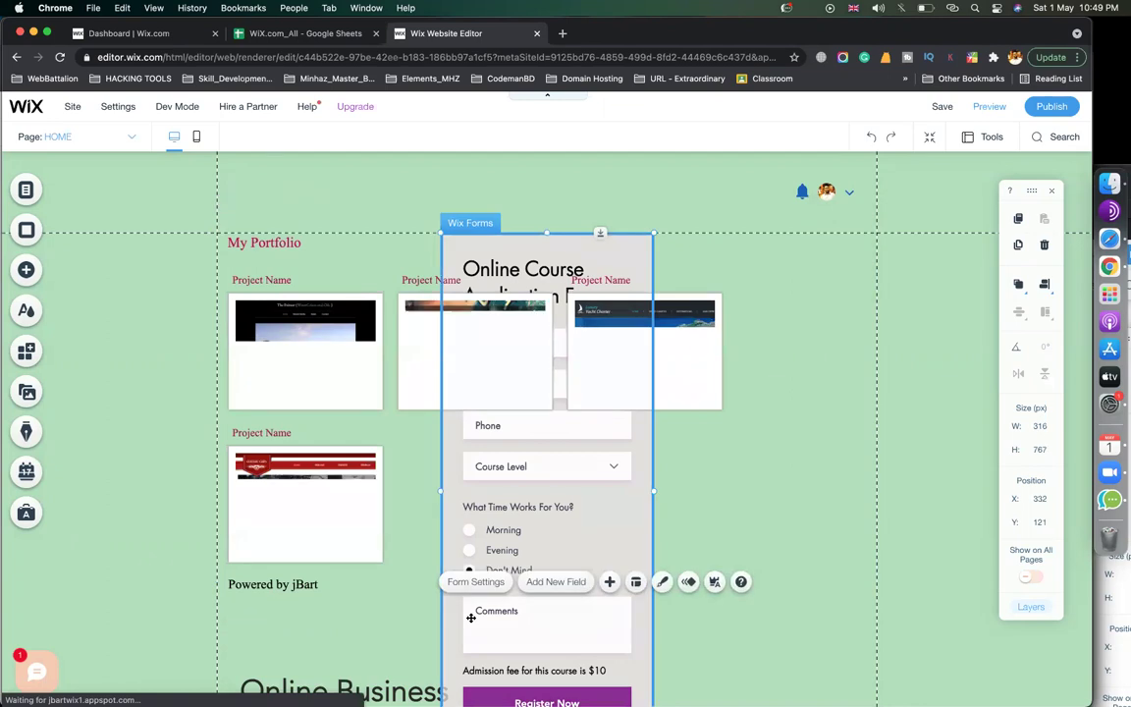
key("Delete")
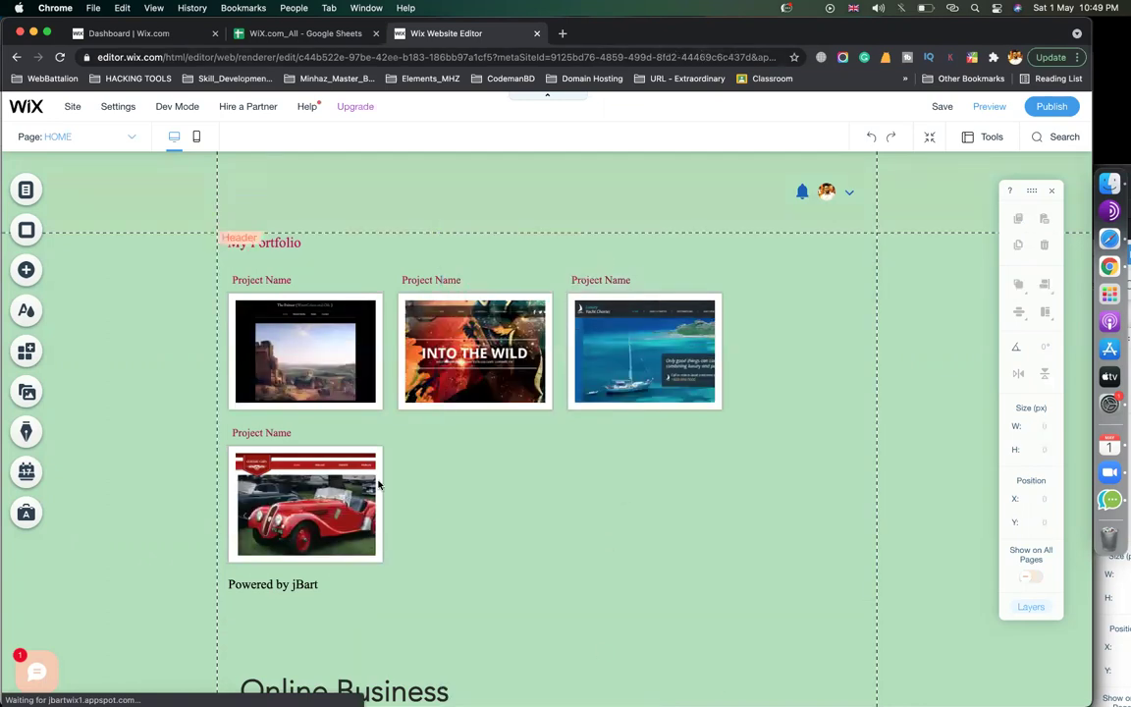
- Read the settings section on managing the portfolio in the WiX.com_All spreadsheet's Wix Portfolio sheet
left_click(294, 34)
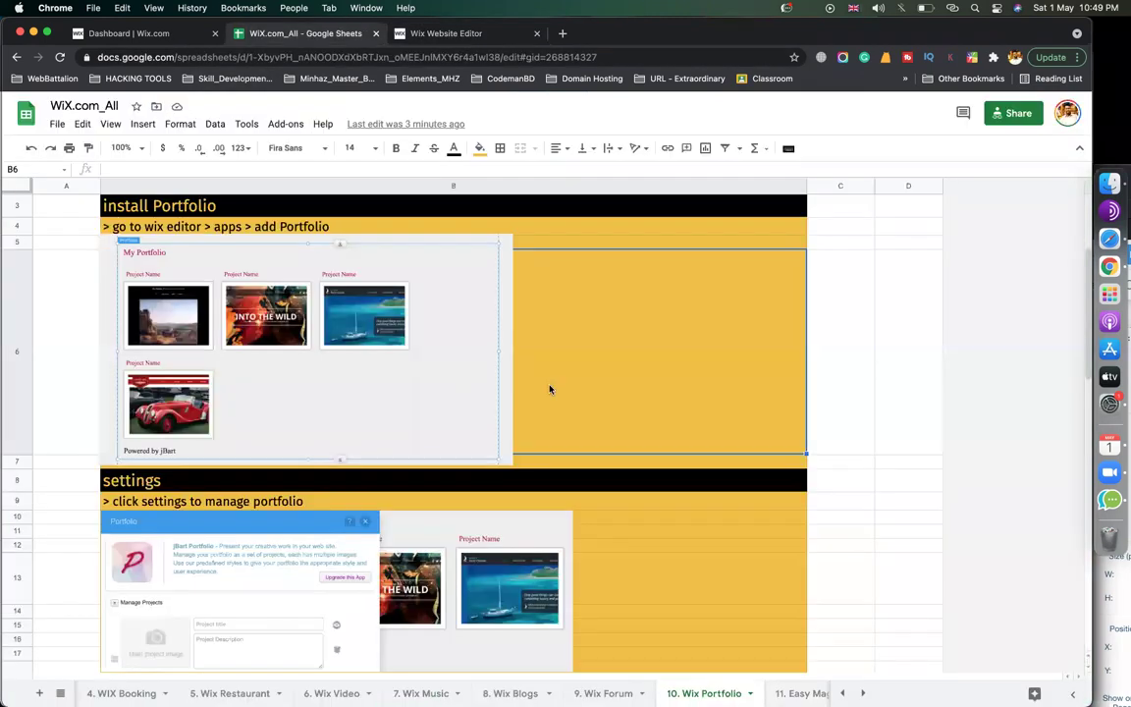
scroll(550, 390, "down", 1)
left_click(241, 458)
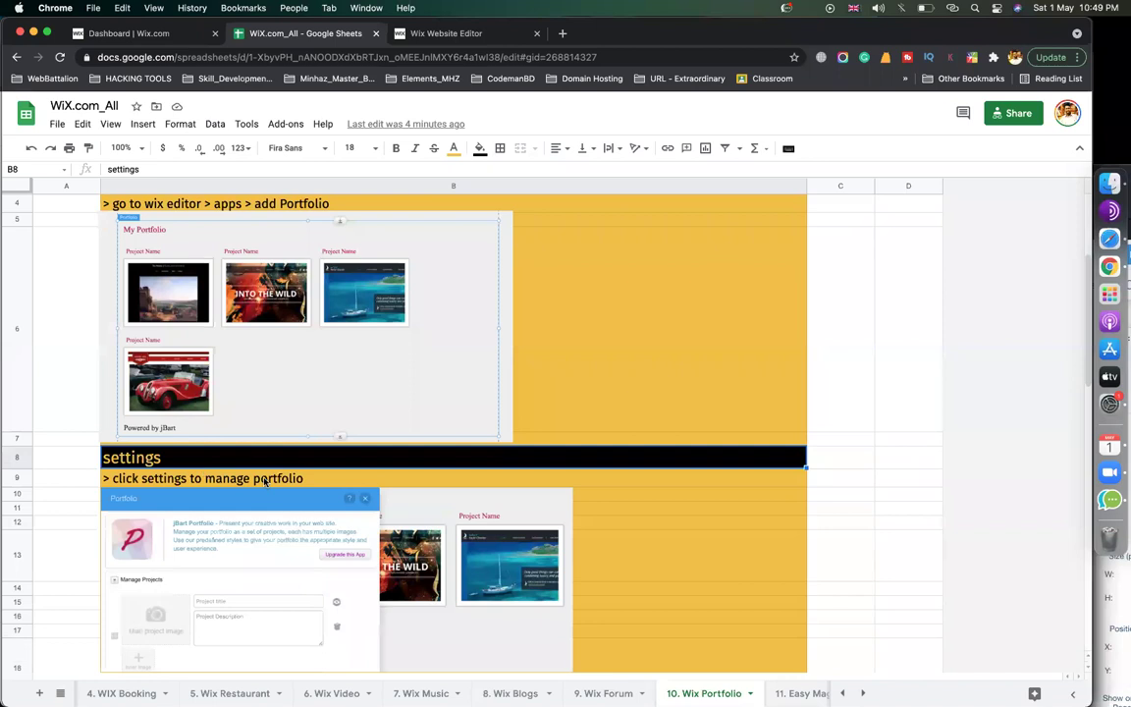
scroll(246, 473, "down", 1)
left_click(192, 460)
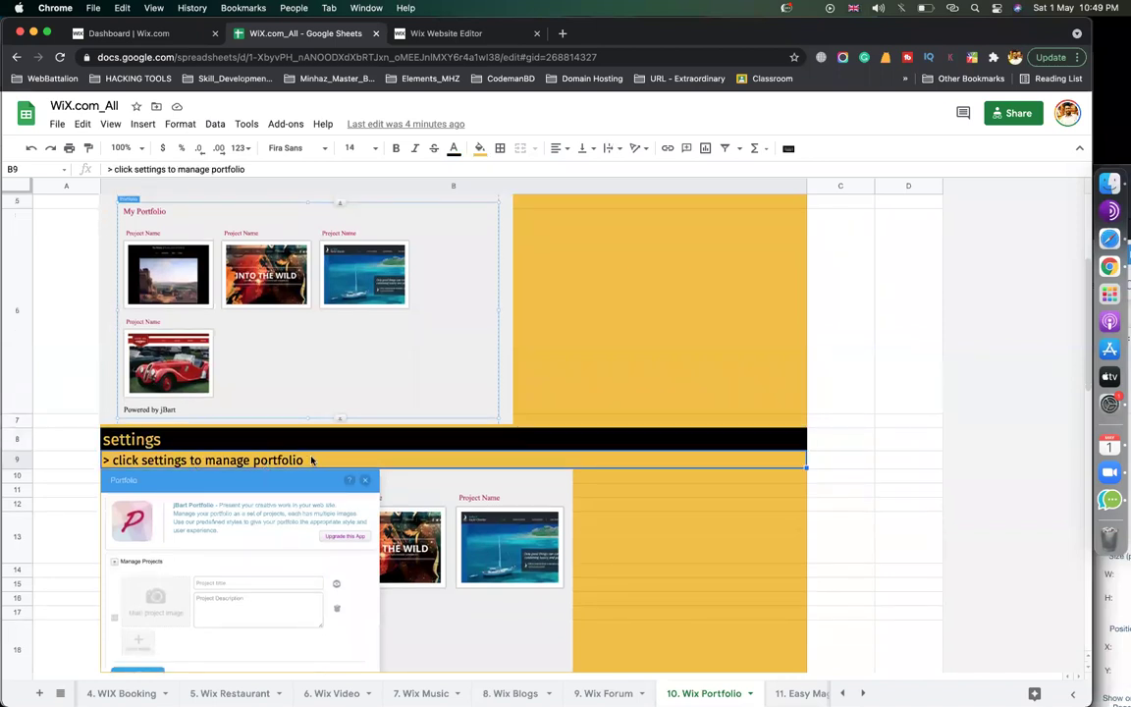
scroll(304, 461, "down", 3)
- Return to the Wix editor, open the Portfolio widget's settings and go to the project title and description fields
left_click(466, 38)
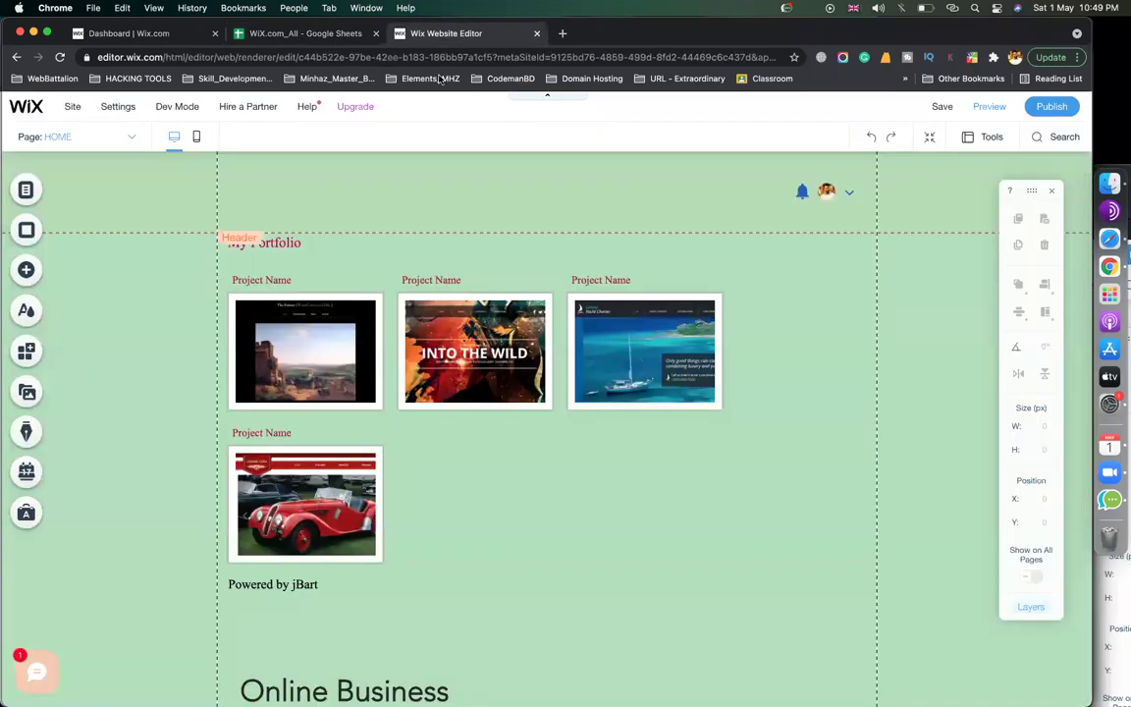
left_click(437, 429)
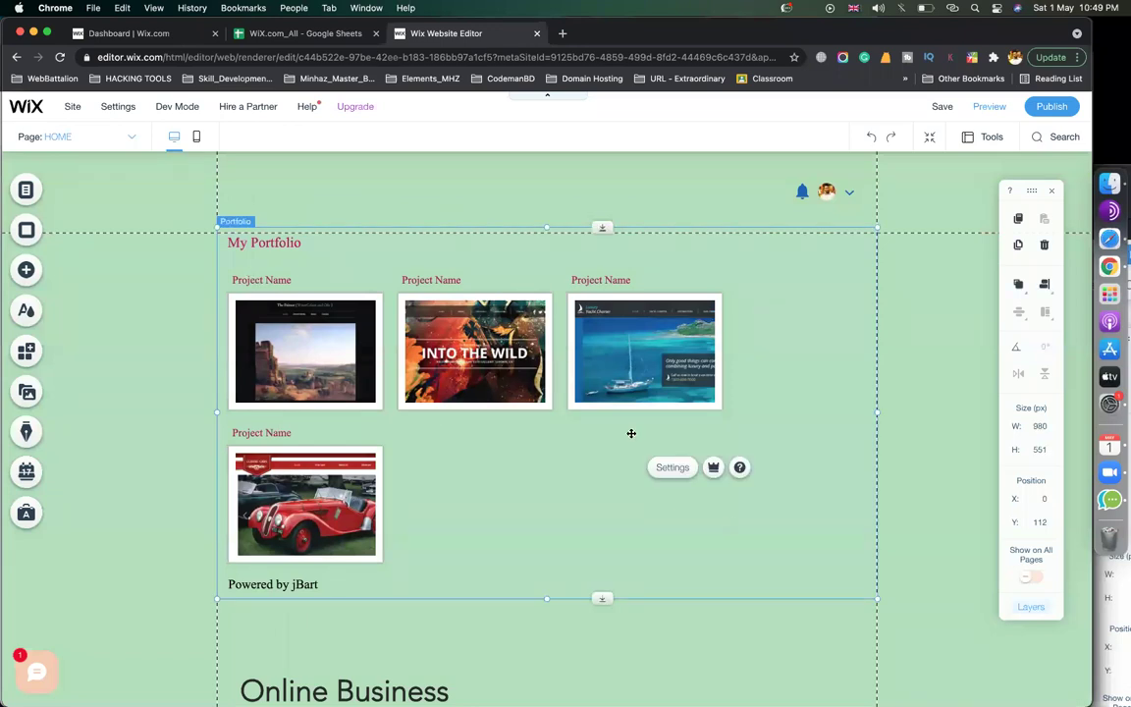
left_click(672, 468)
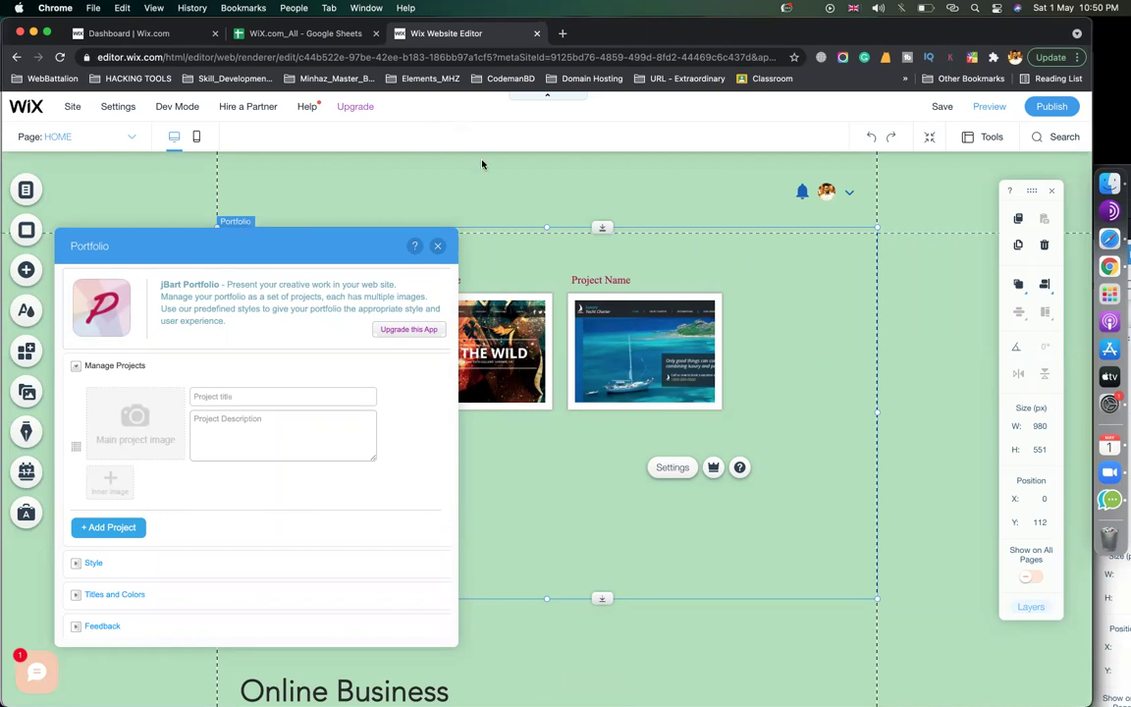
left_click(244, 397)
left_click(232, 420)
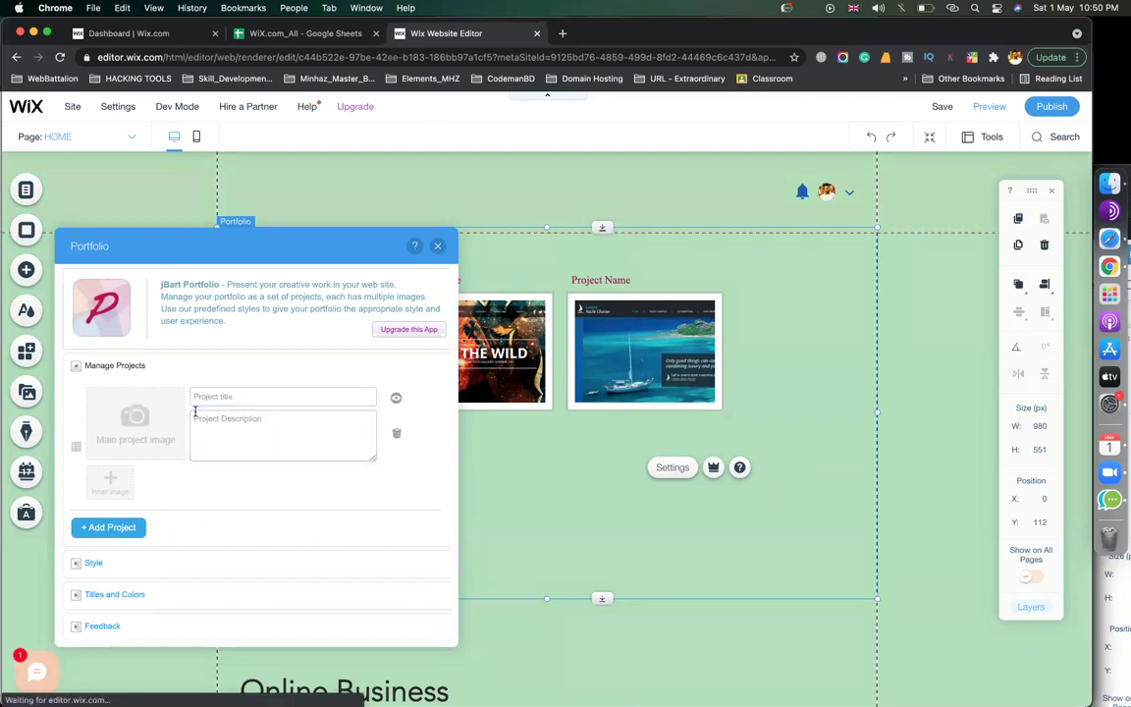
- Load codemanbd.com in a new browser tab, check the editor's image chooser, and return to the loaded site
left_click(562, 35)
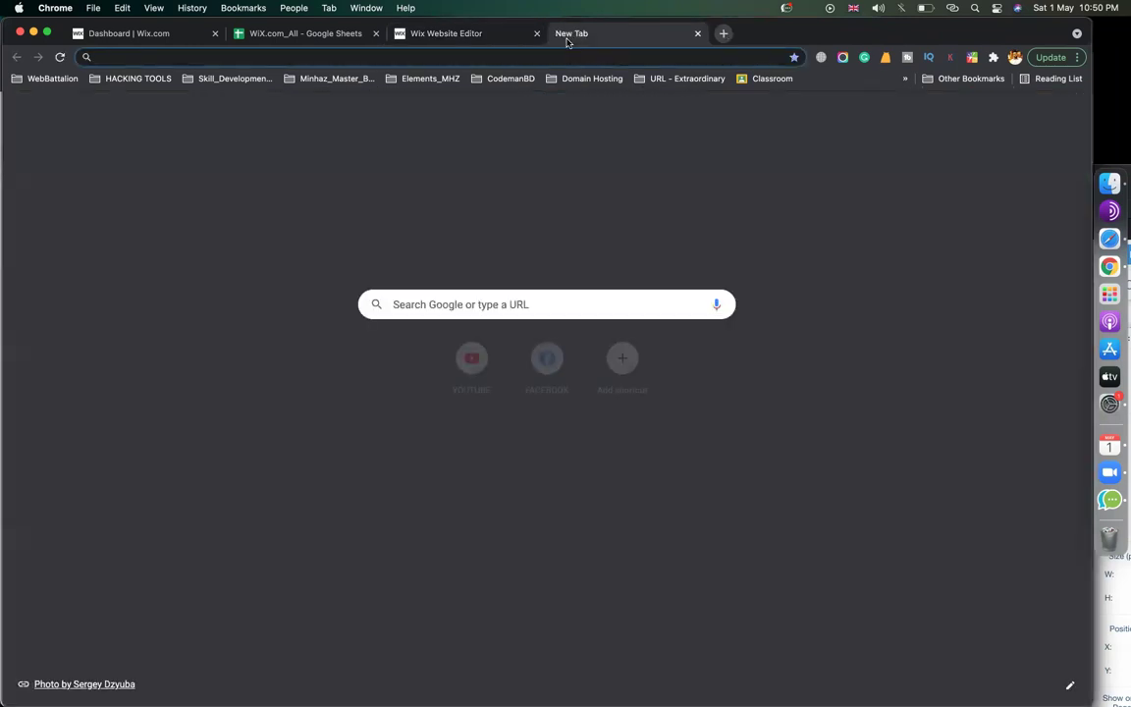
type("c")
key("Return")
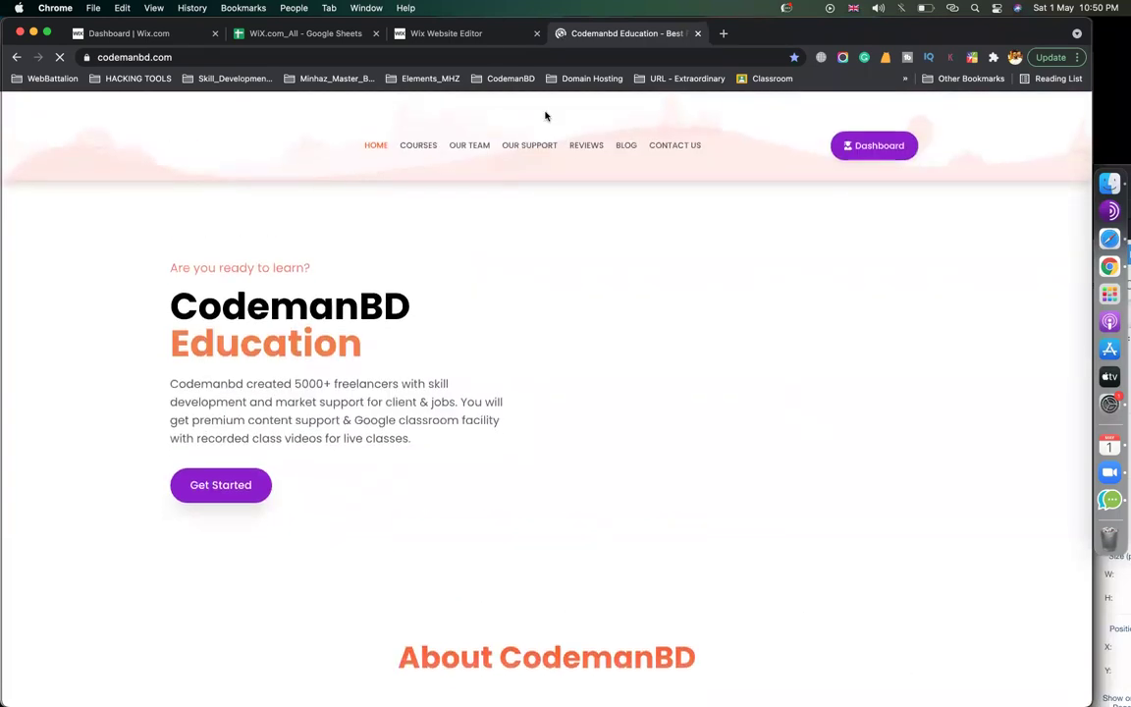
left_click(444, 42)
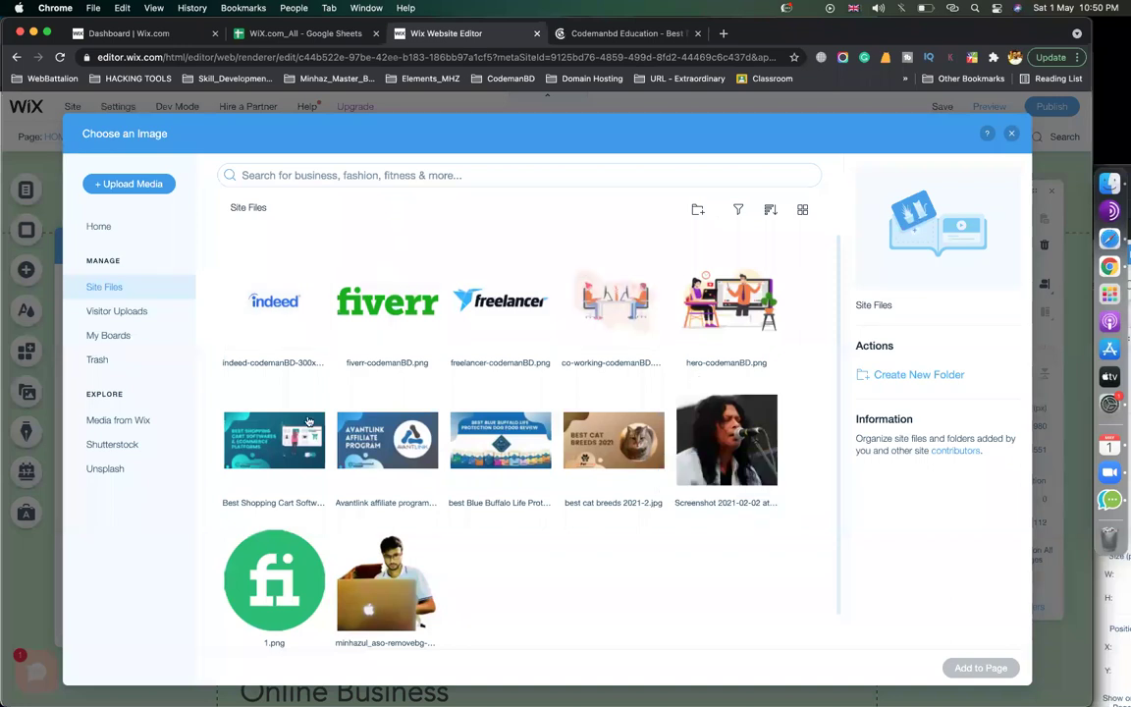
left_click(632, 37)
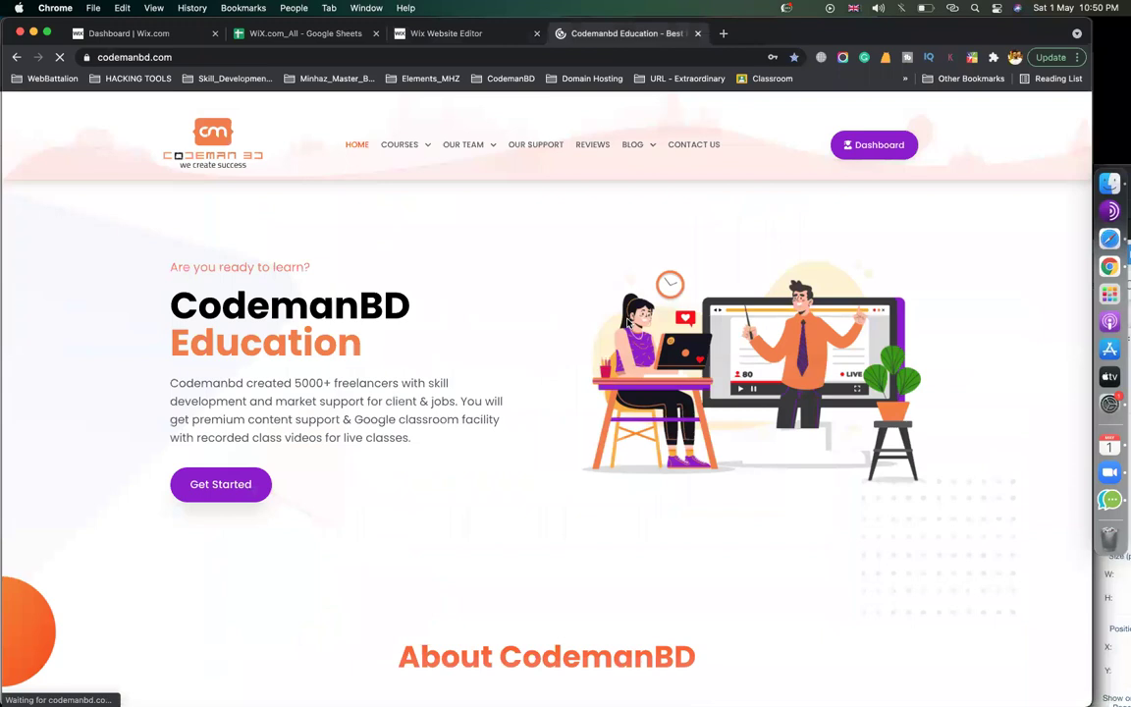
- Capture a screenshot of the codemanbd.com home page, fitting the selection to the header and hero area
key("super+shift+5")
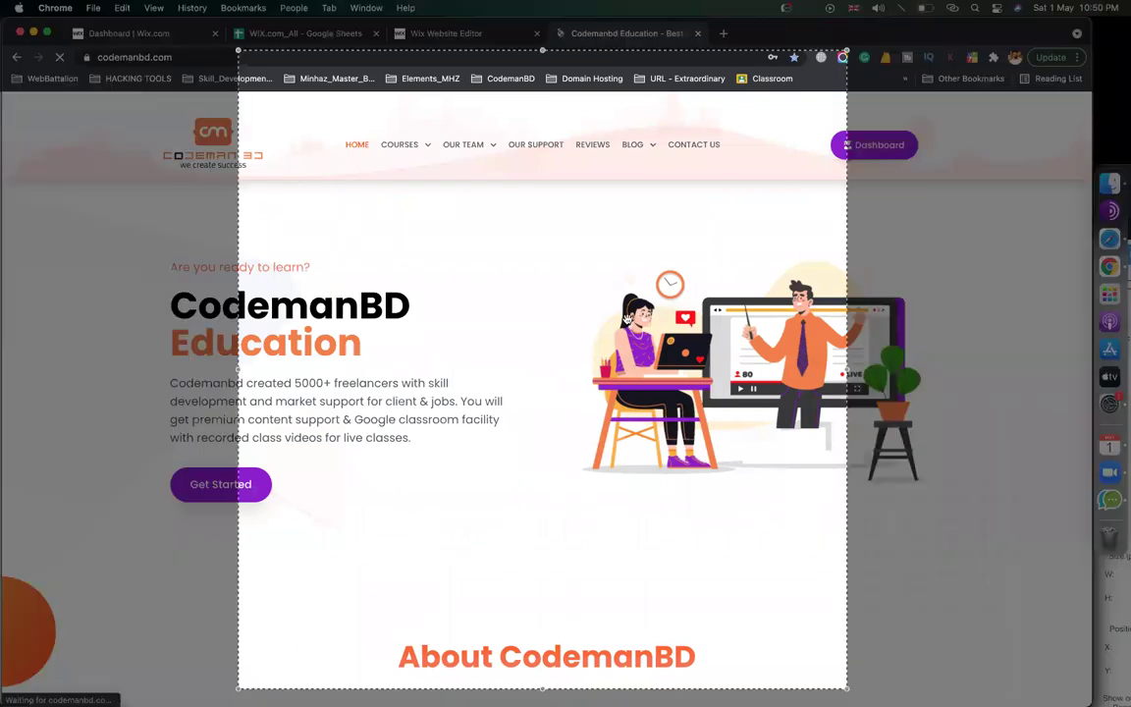
left_click_drag(491, 50, 490, 138)
left_click_drag(456, 218, 222, 174)
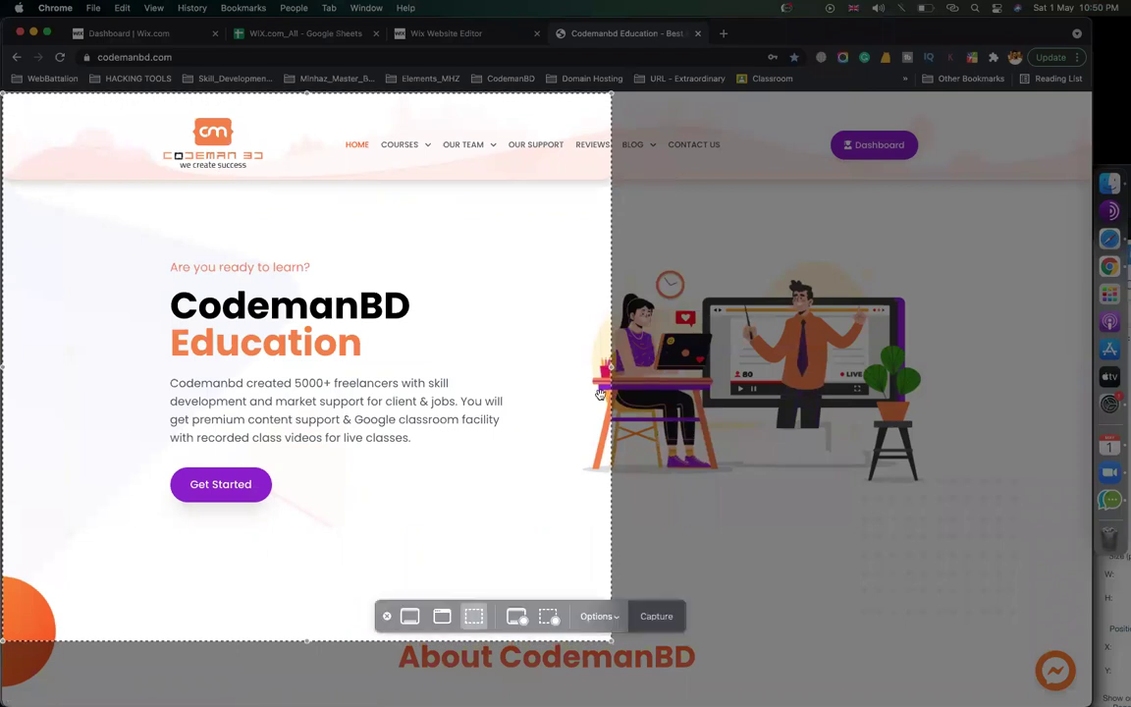
left_click_drag(613, 373, 1075, 368)
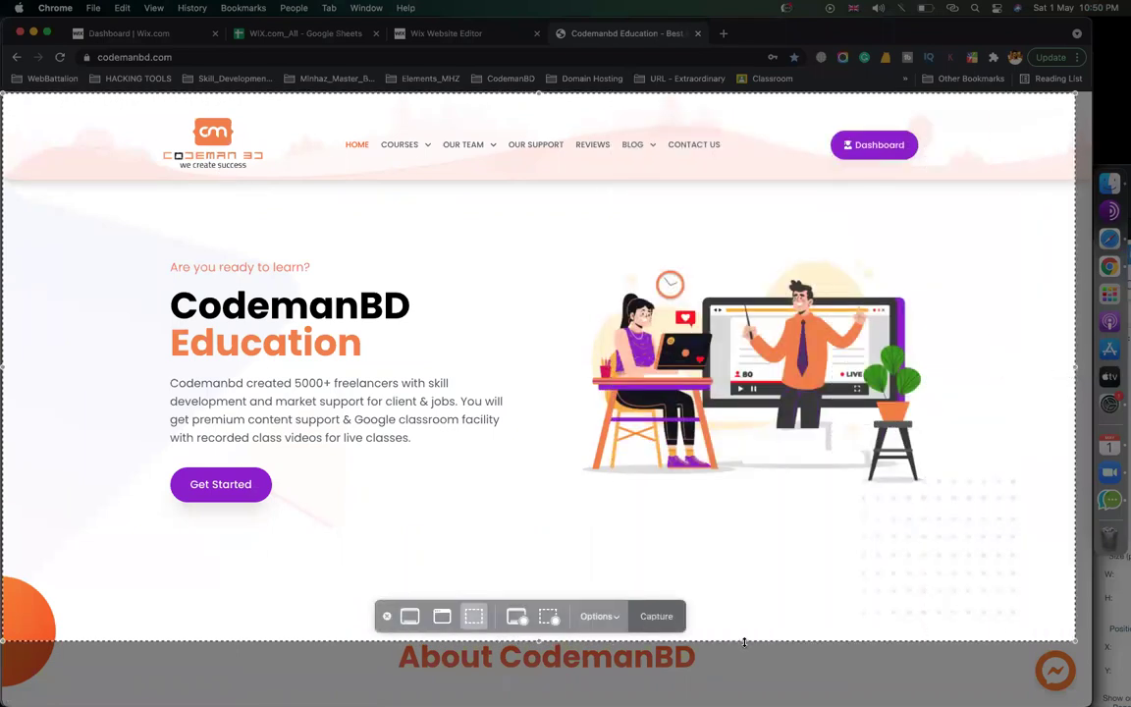
left_click_drag(744, 642, 709, 697)
left_click(654, 685)
- Upload the new home page screenshot from the Desktop to the Wix site files and use it as the main project image
left_click(445, 35)
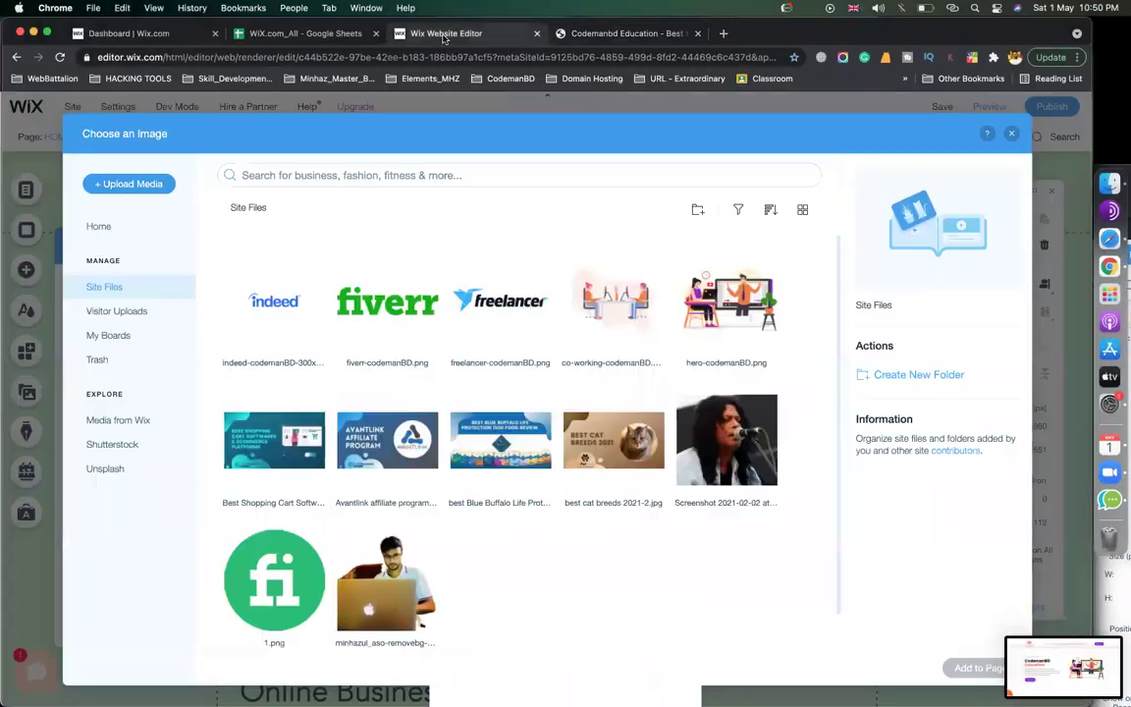
left_click(128, 183)
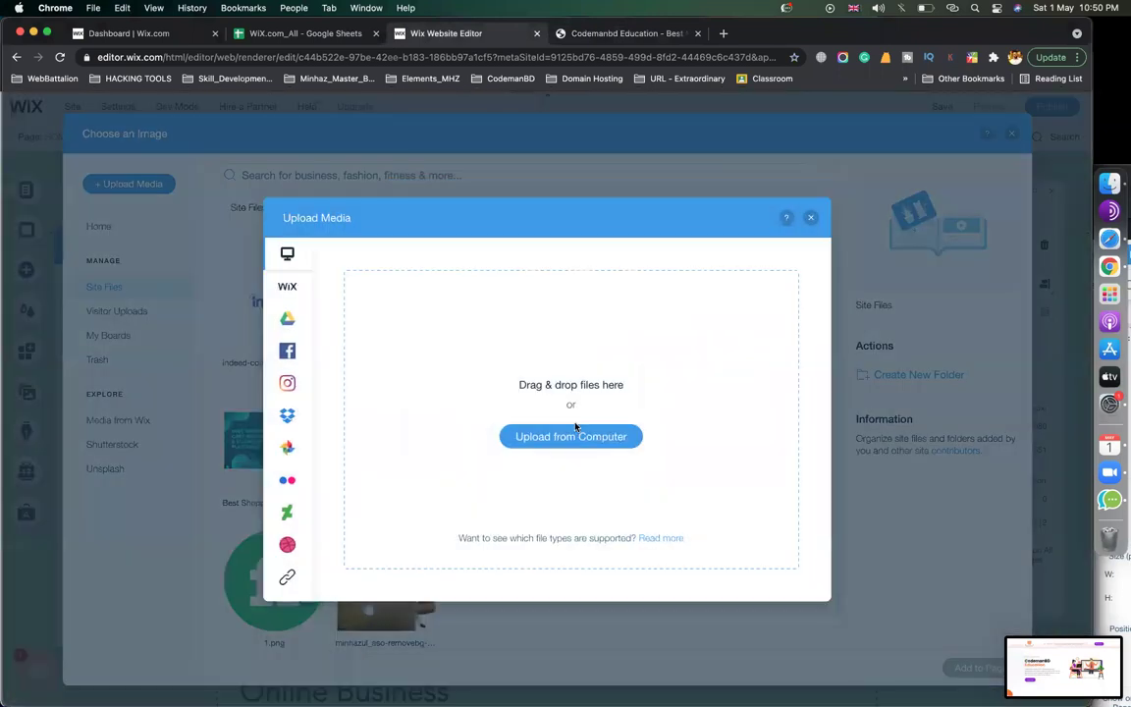
left_click(586, 435)
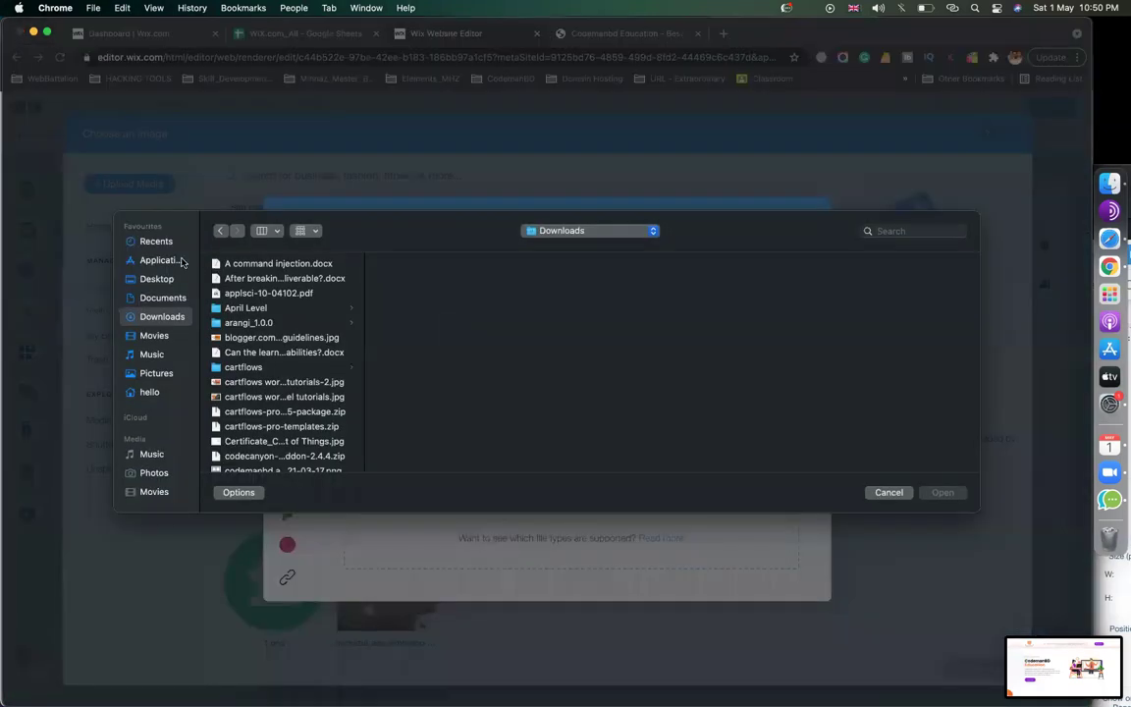
left_click(155, 279)
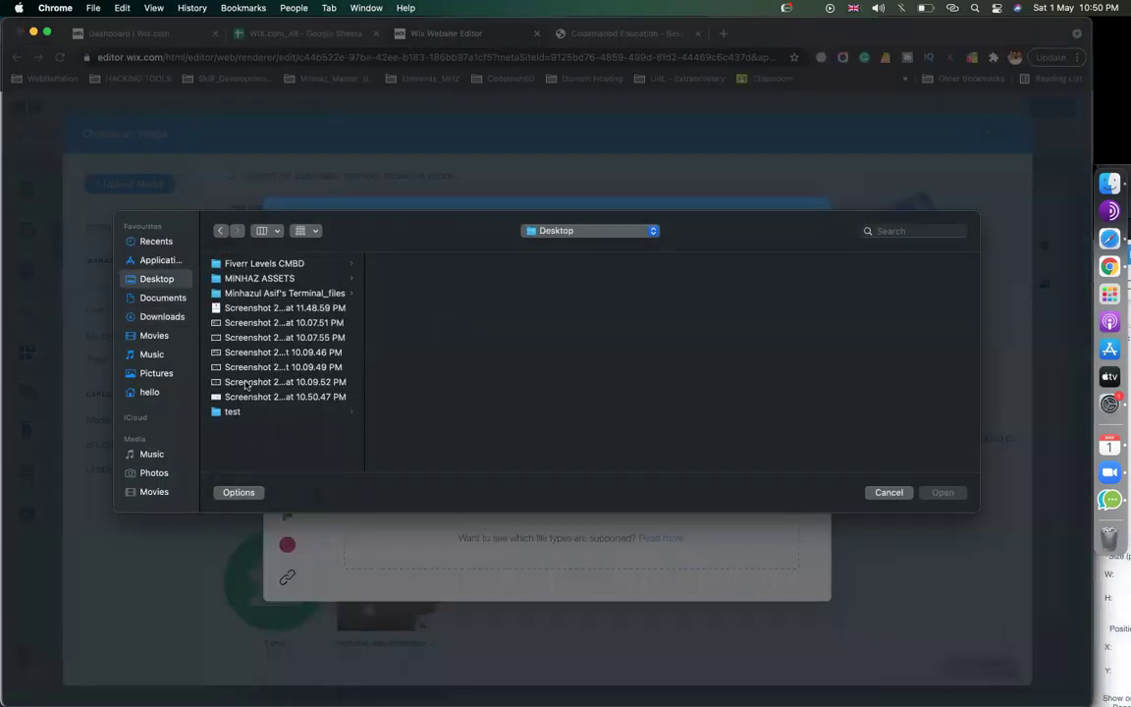
left_click(245, 383)
key("Down")
key("Return")
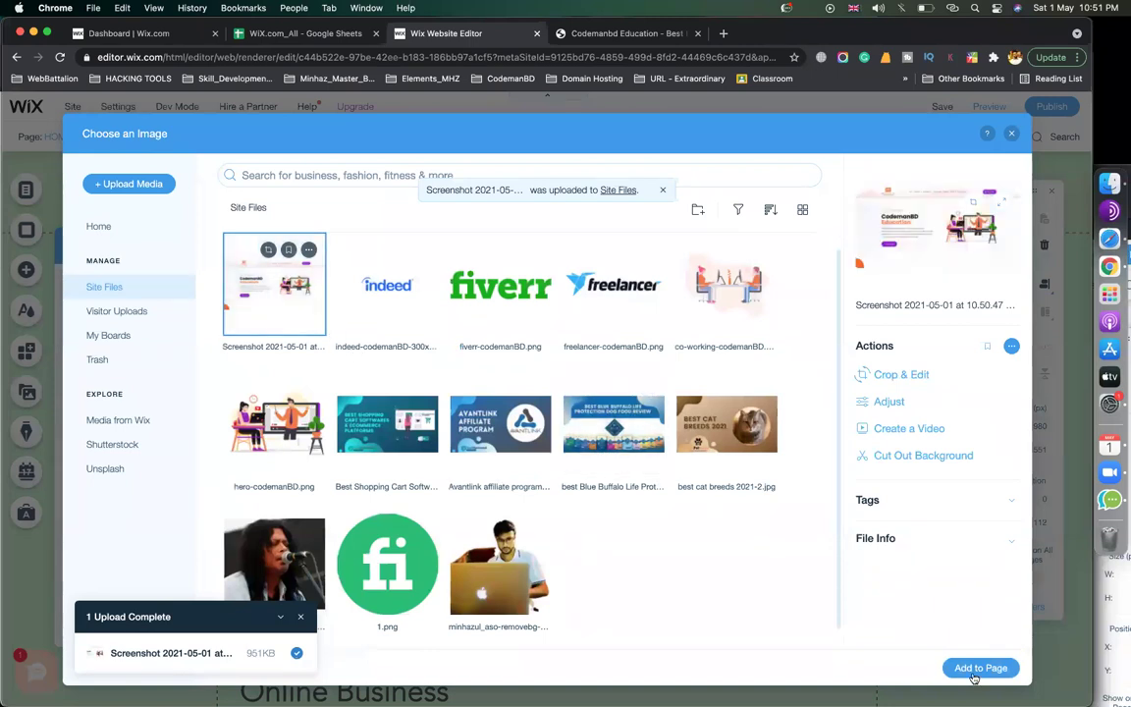
left_click(980, 668)
- Title the first project "Codemanbd Website" and describe it as "its a learning management website"
left_click(332, 392)
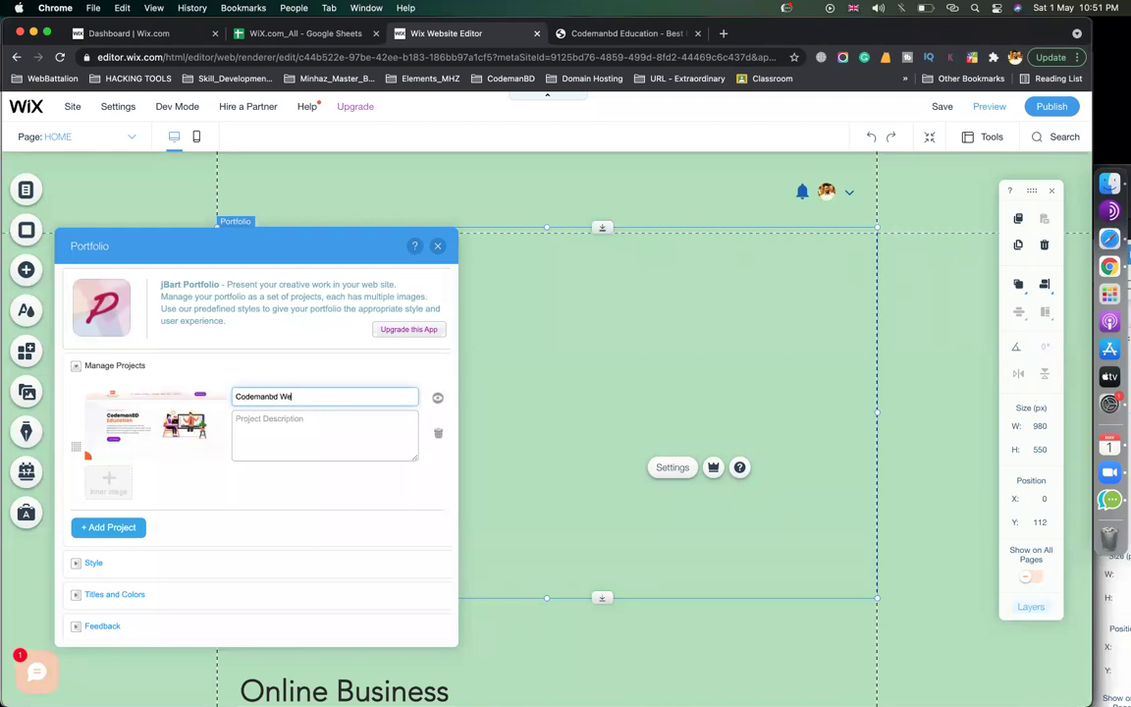
left_click(286, 415)
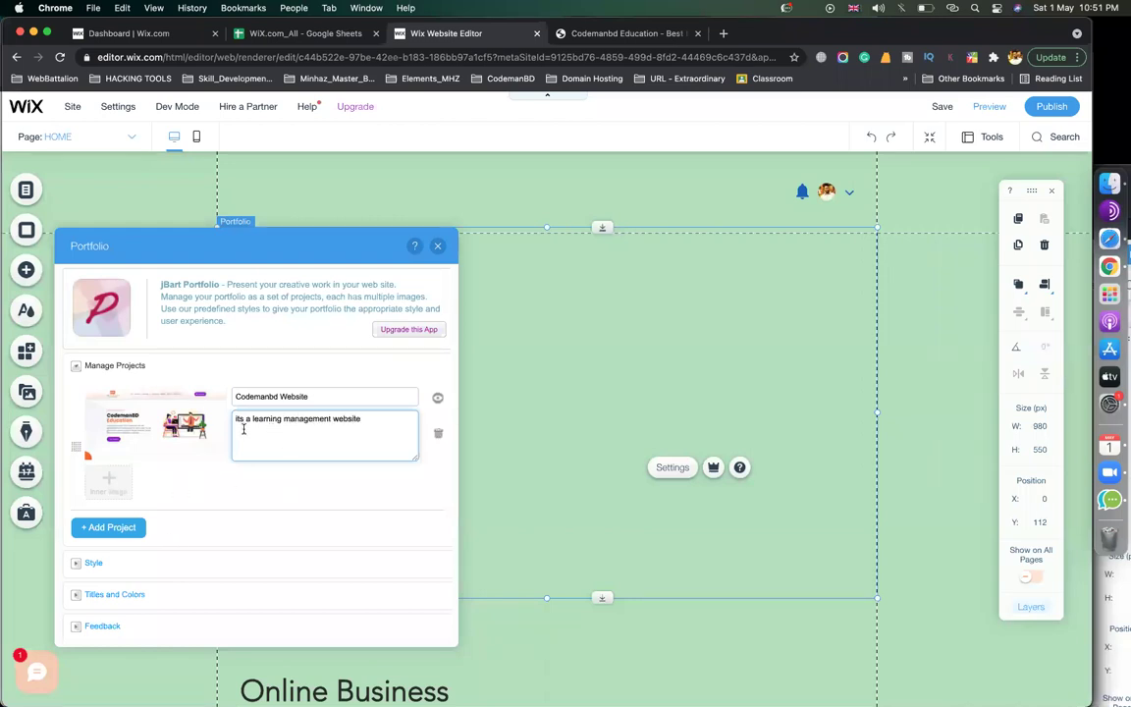
- Add a second empty project and move the Portfolio settings window aside to uncover the portfolio on the page
left_click(108, 527)
scroll(314, 426, "up", 3)
left_click_drag(299, 242, 958, 351)
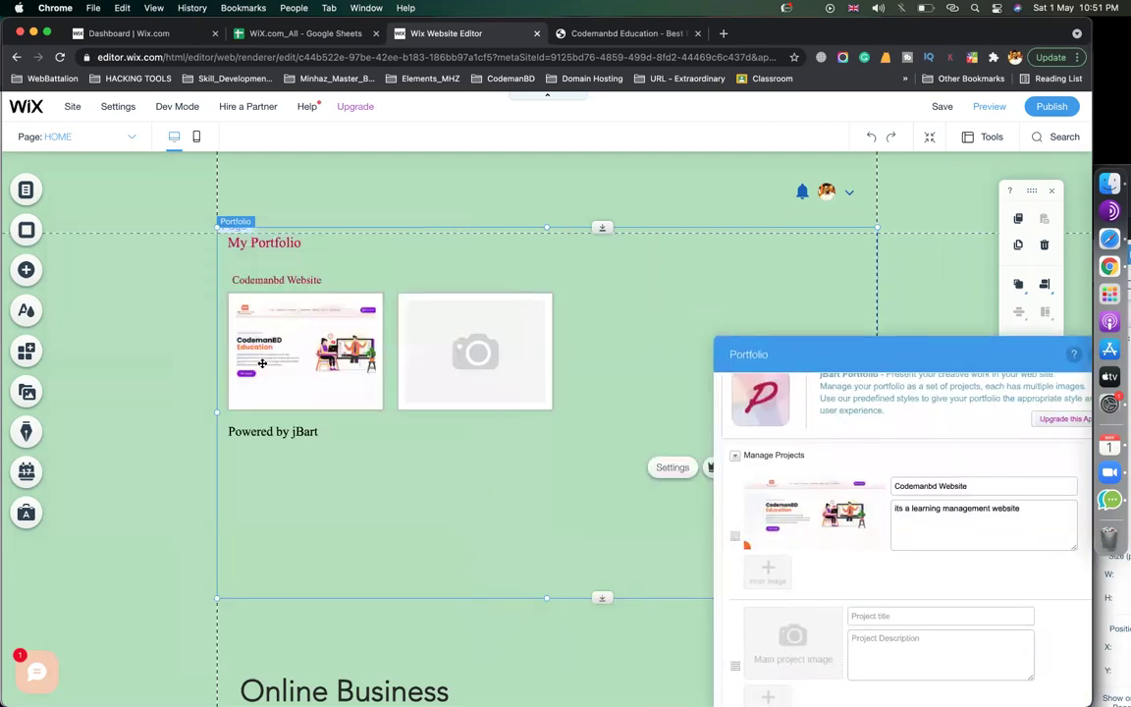
left_click(994, 487)
key("super+a")
type("www.cod")
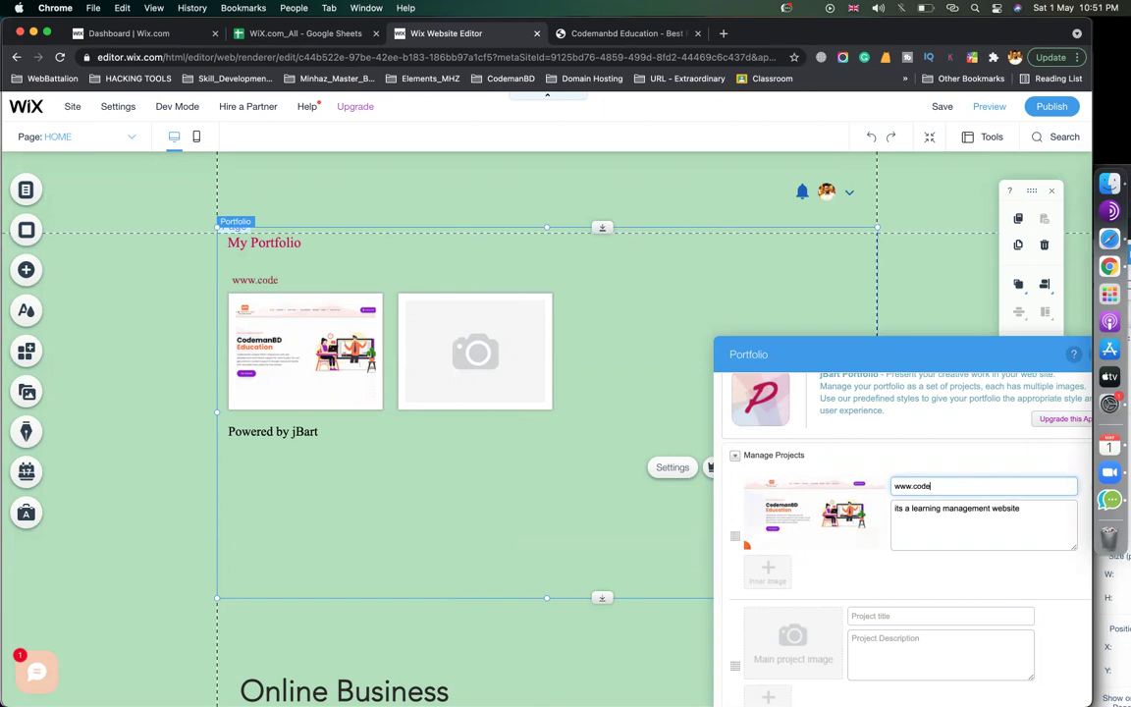
type("emanbd.com")
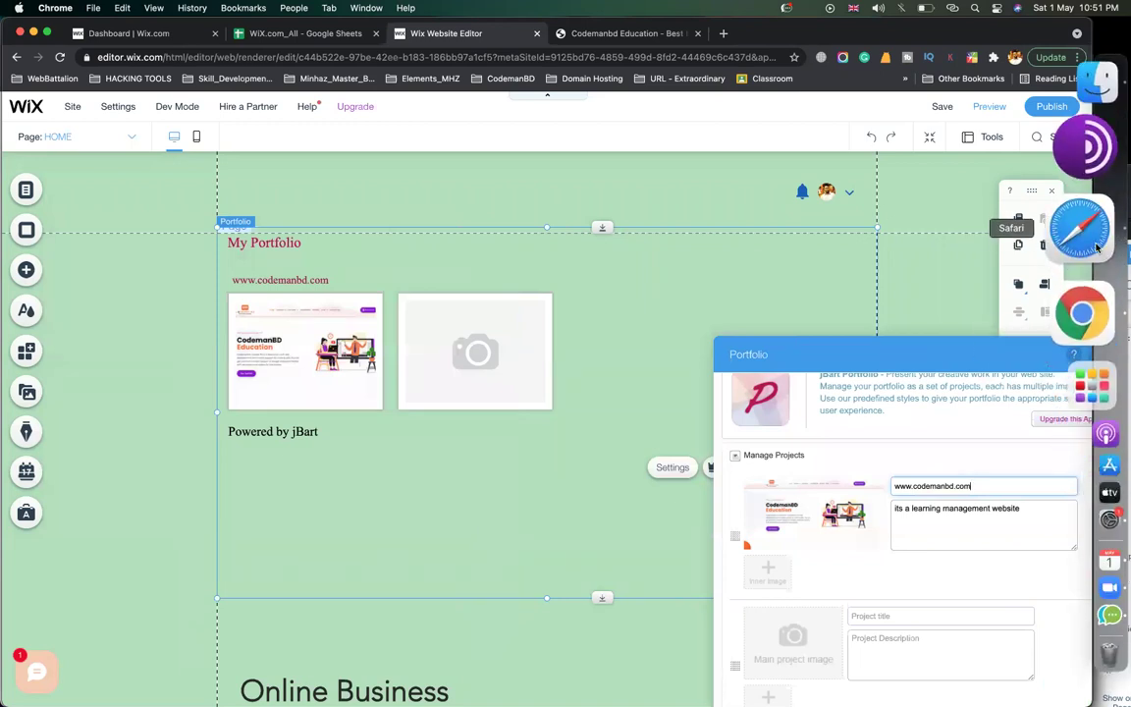
- Switch to the Web (webbattalion) Chrome profile and open Google Drive at drive.google.com
left_click(1016, 59)
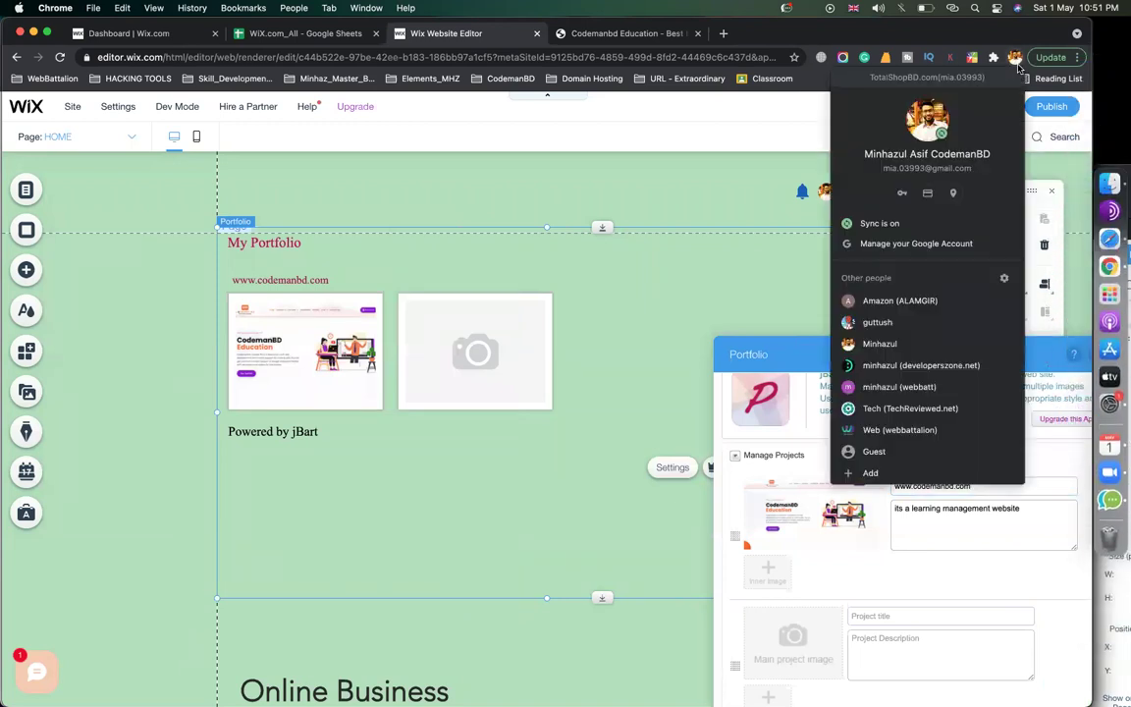
left_click(962, 433)
type("drive.google.com")
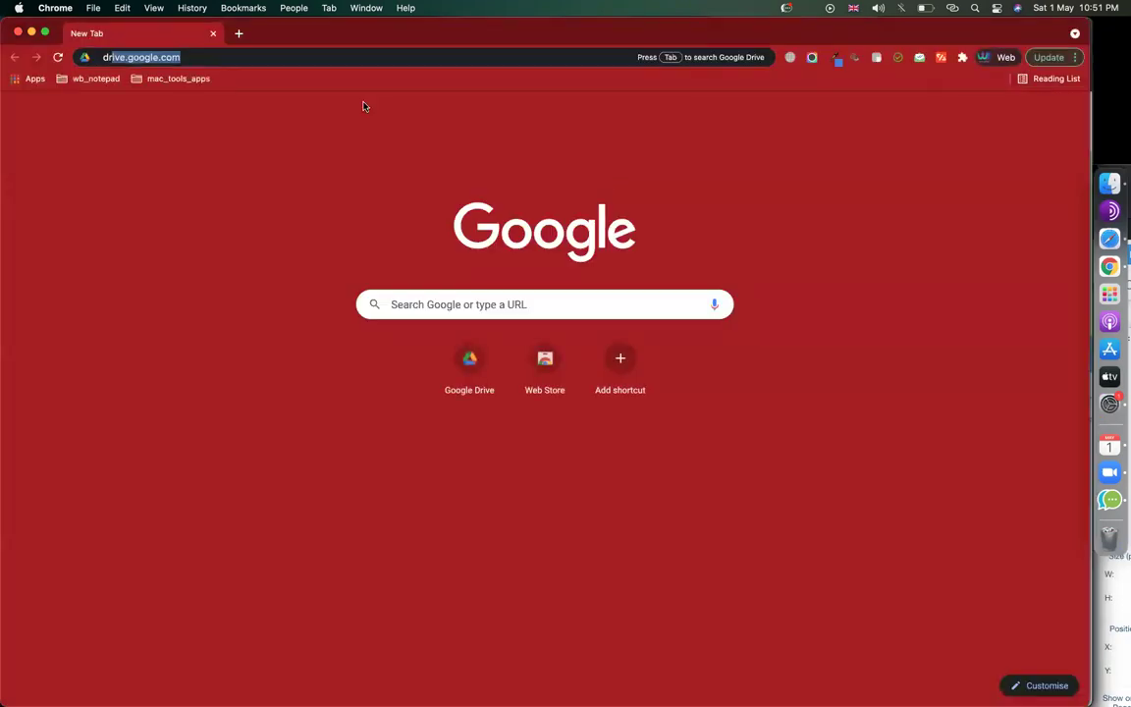
key("Return")
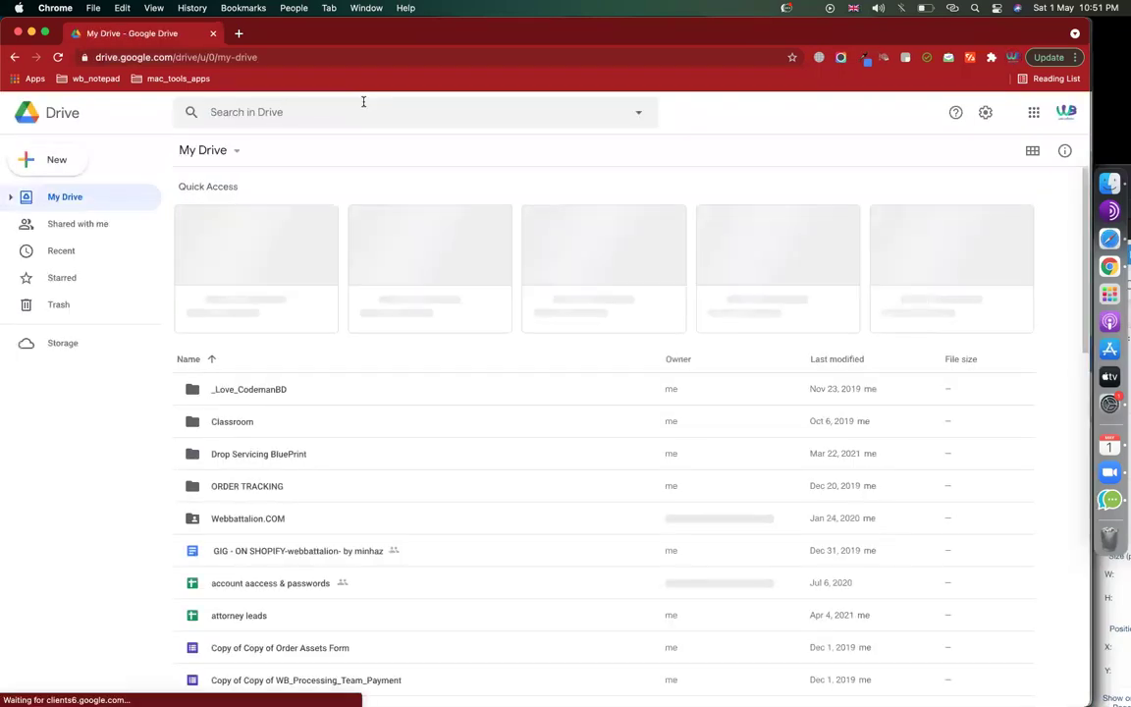
- Search Google Drive for "live site wix" and open the "LIVE SITES - Wix" document
left_click(335, 101)
type("l")
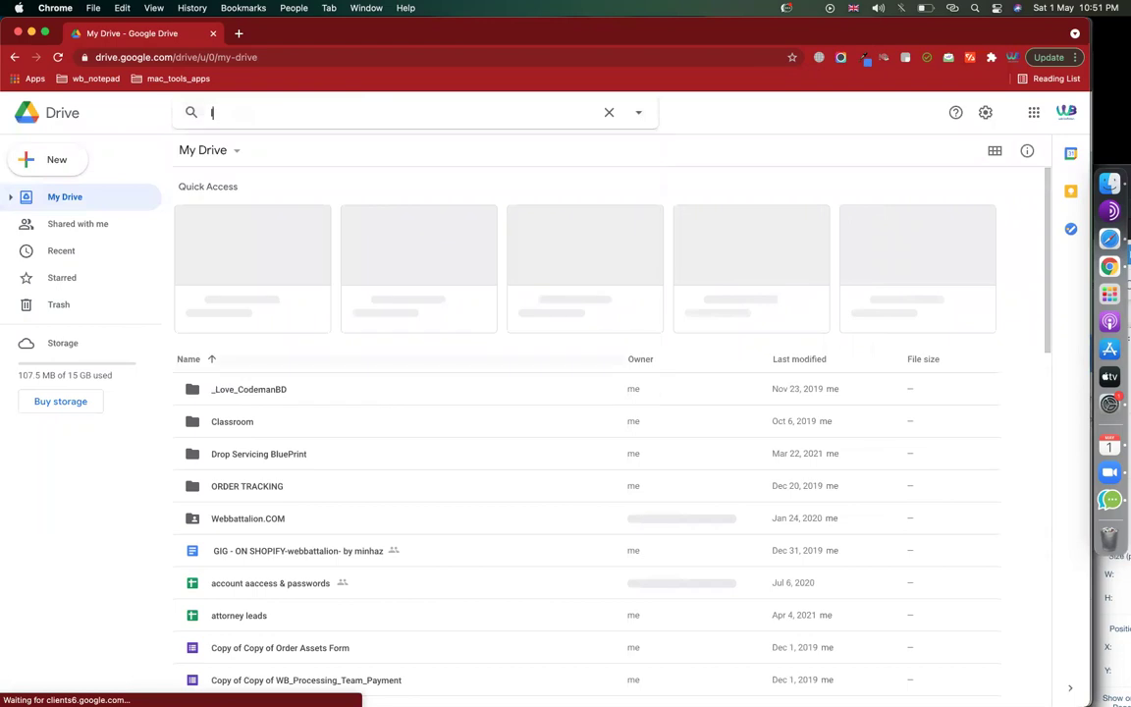
type("ive site wix")
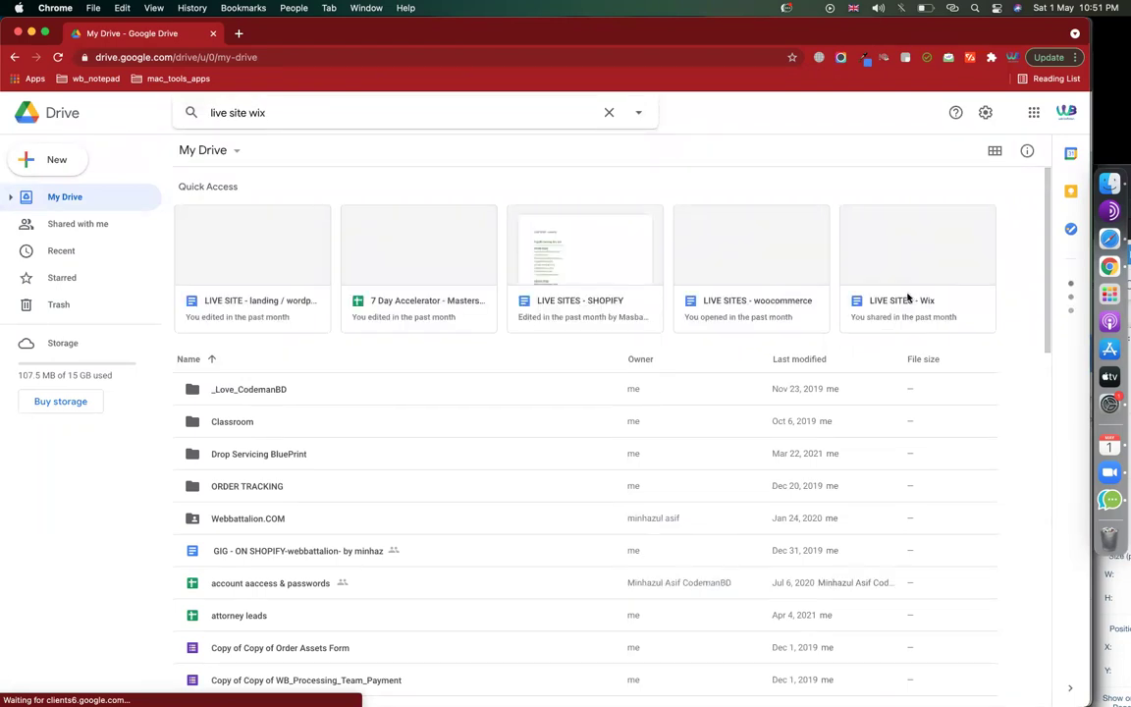
key("Return")
double_click(336, 213)
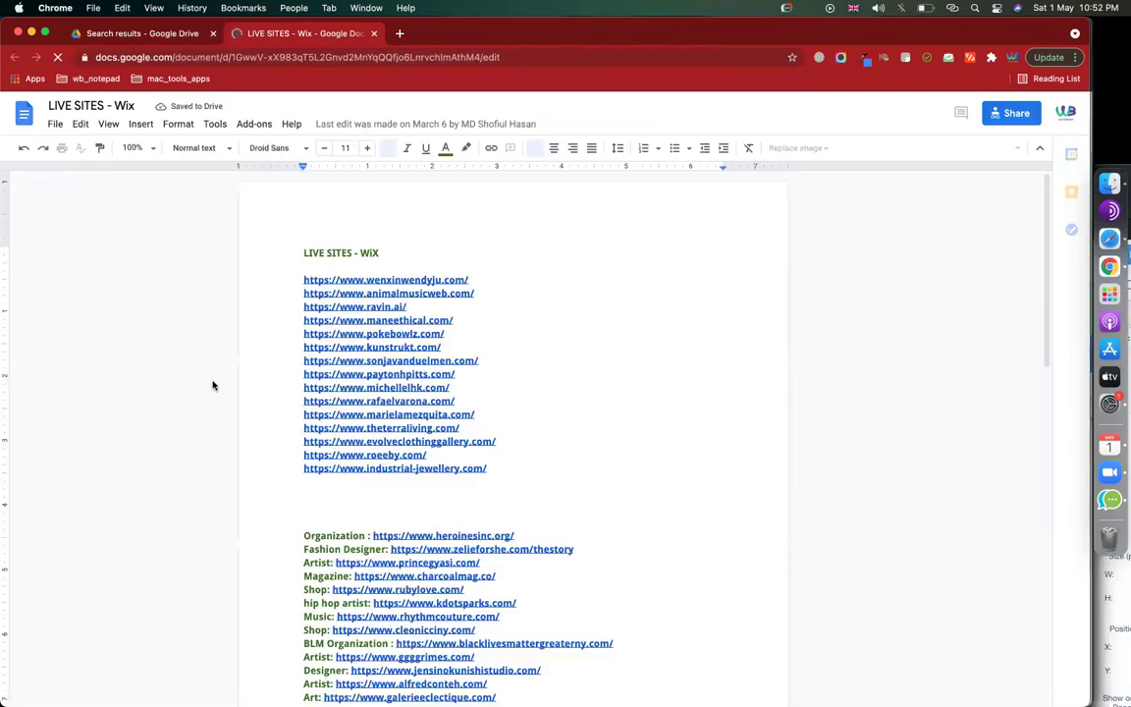
- Copy the document's sharing link with access for anyone with the link as viewer
left_click(55, 125)
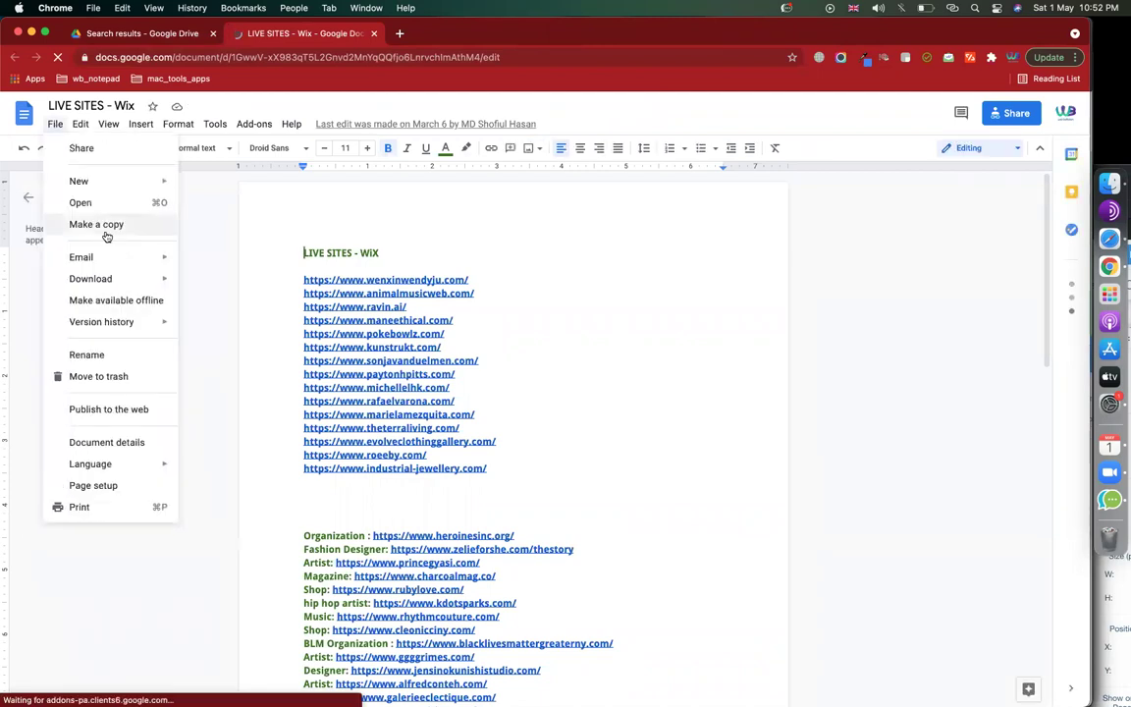
left_click(690, 305)
left_click(1016, 114)
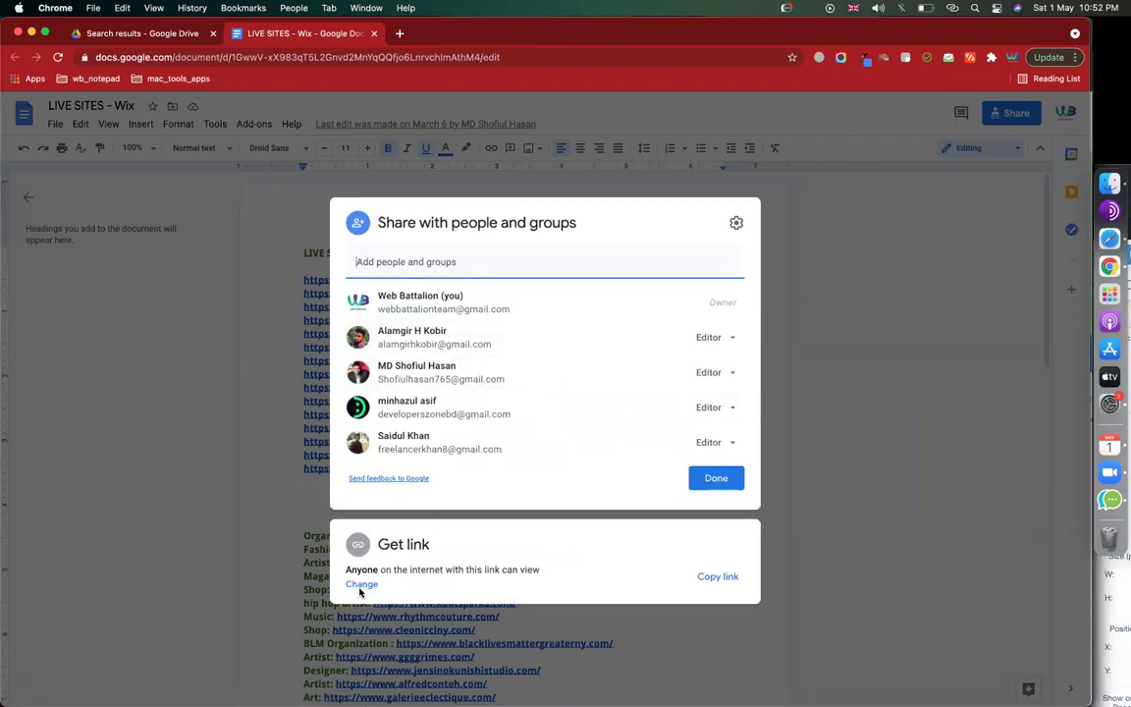
left_click(360, 586)
left_click(718, 419)
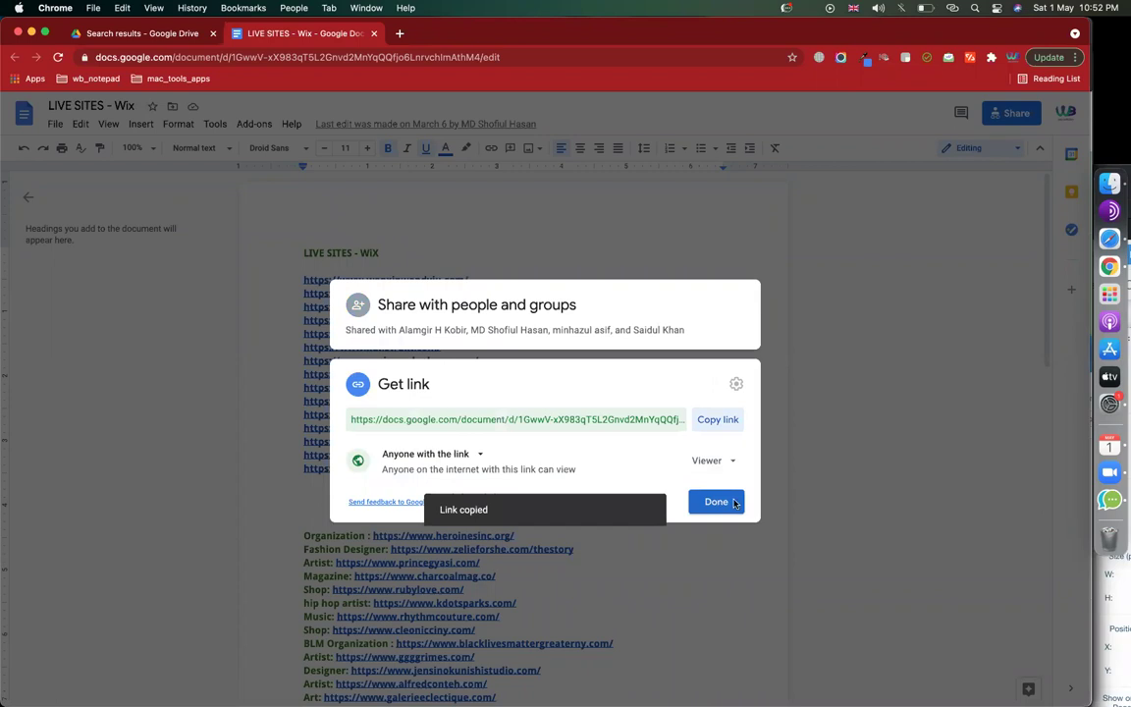
left_click(716, 502)
left_click(364, 293)
left_click(419, 299)
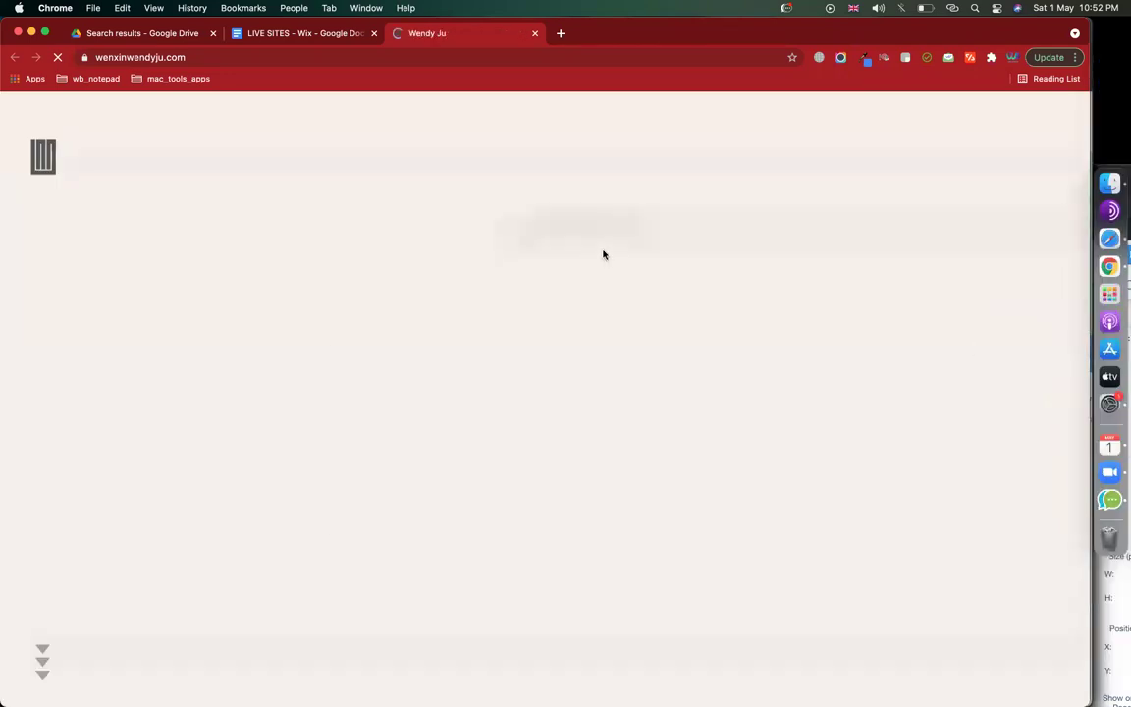
- Switch to Safari to view the CMBD-90 class's Classwork page in Google Classroom, and return to the website in Chrome
left_click(1090, 224)
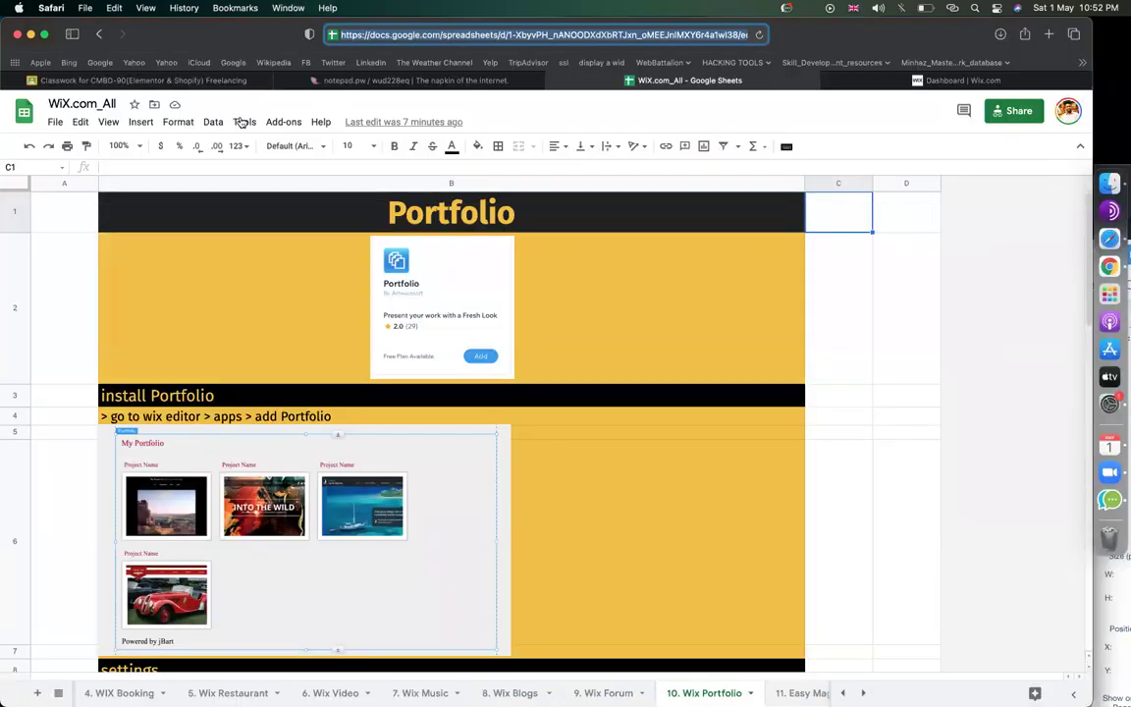
left_click(138, 80)
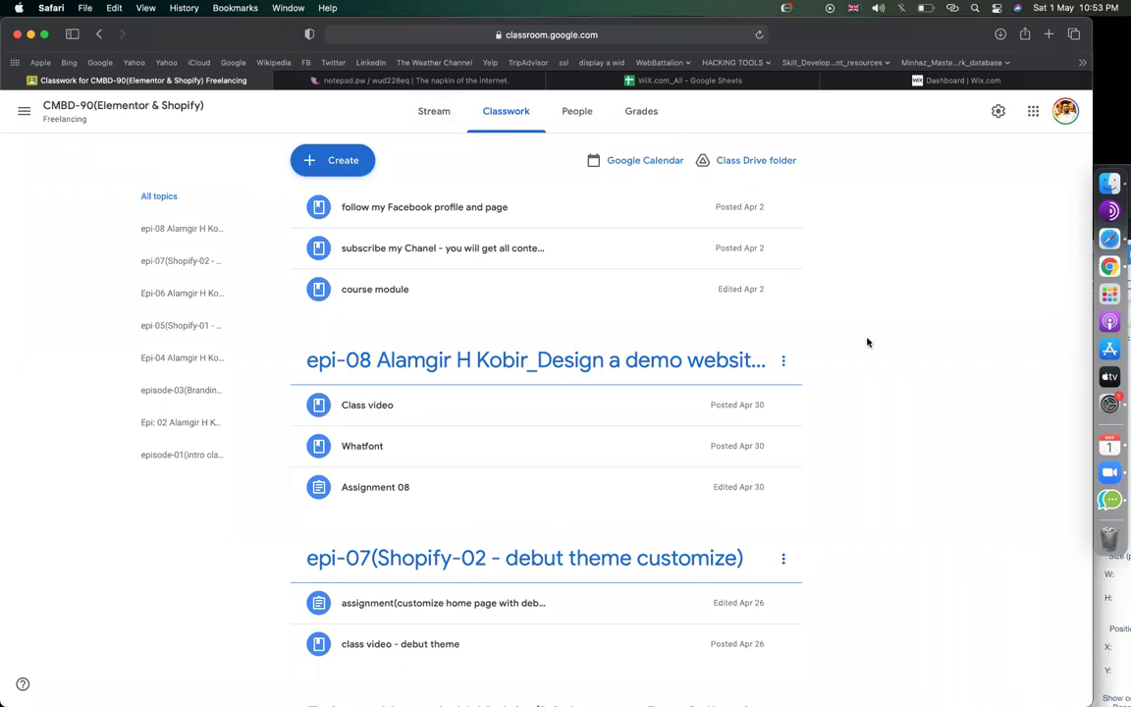
left_click(1098, 274)
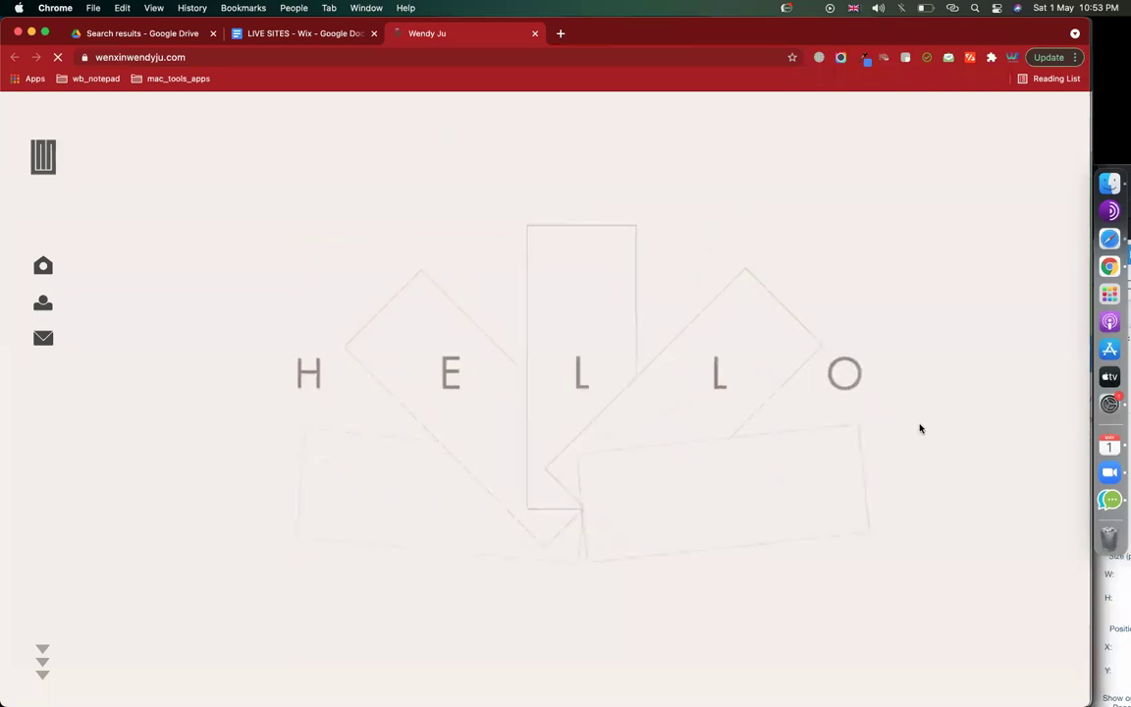
- Capture a screenshot of the wenxinwendyju.com page area and copy the site's address
key("super+shift+5")
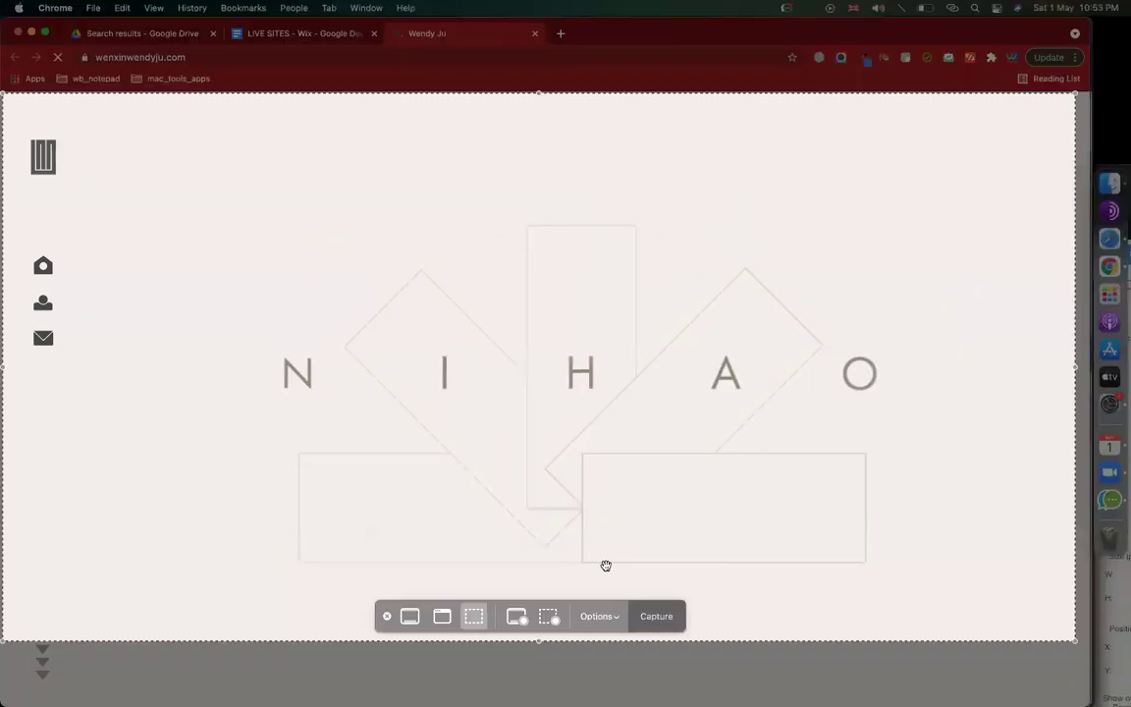
left_click(656, 615)
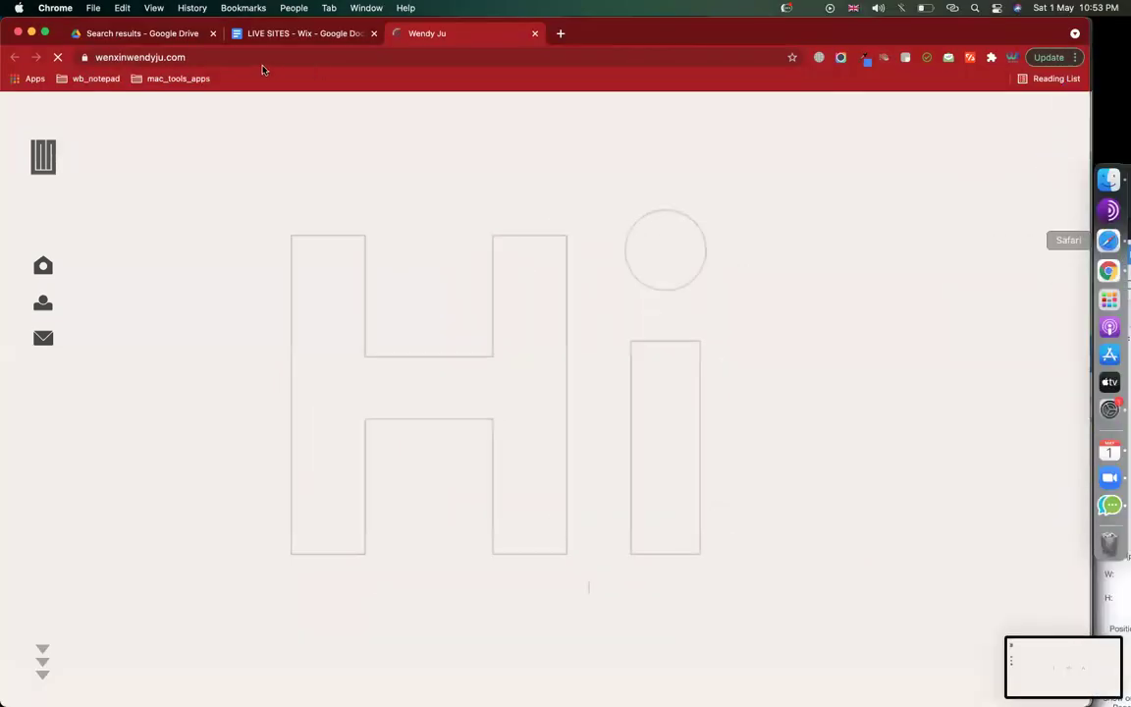
left_click(233, 54)
- Return to the Wix editor and upload the desktop screenshot from 10.53.08 PM as the second project's main image
key("super+Tab")
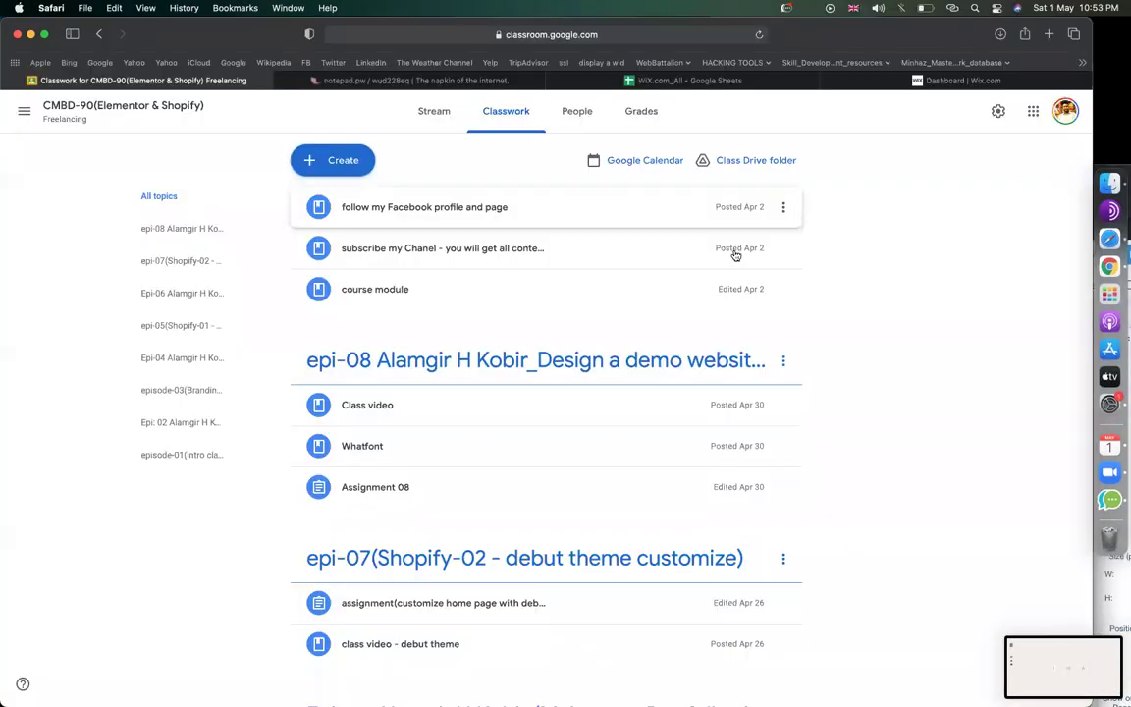
left_click(1080, 260)
left_click(1012, 58)
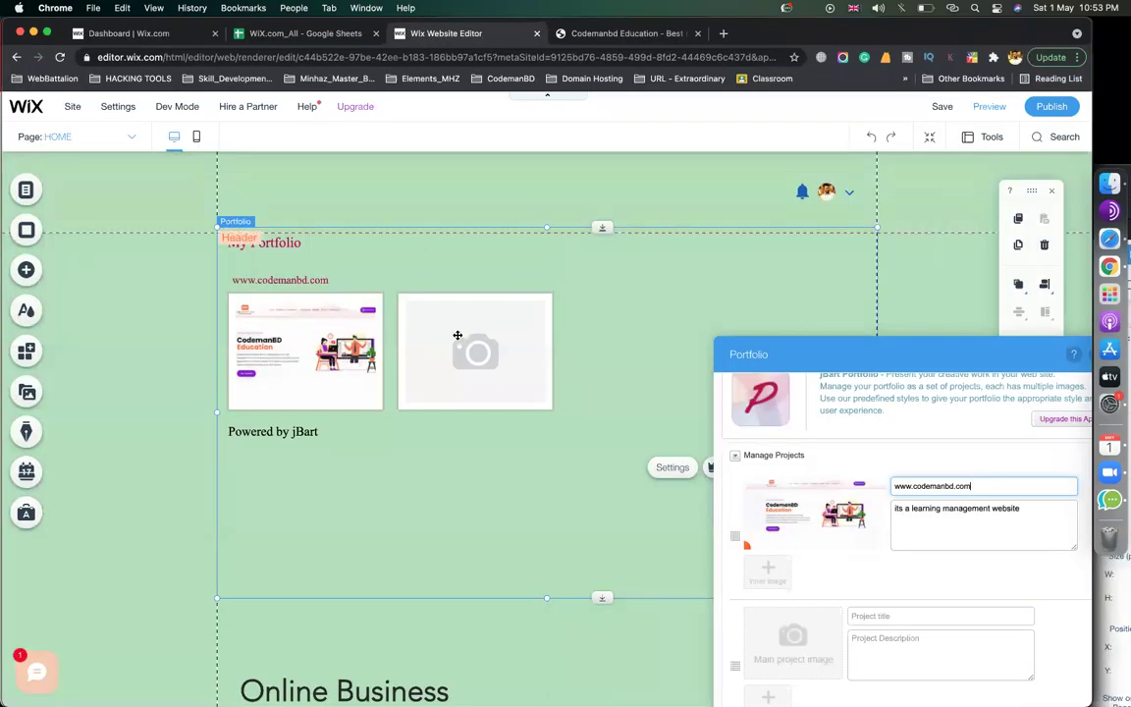
scroll(890, 535, "down", 2)
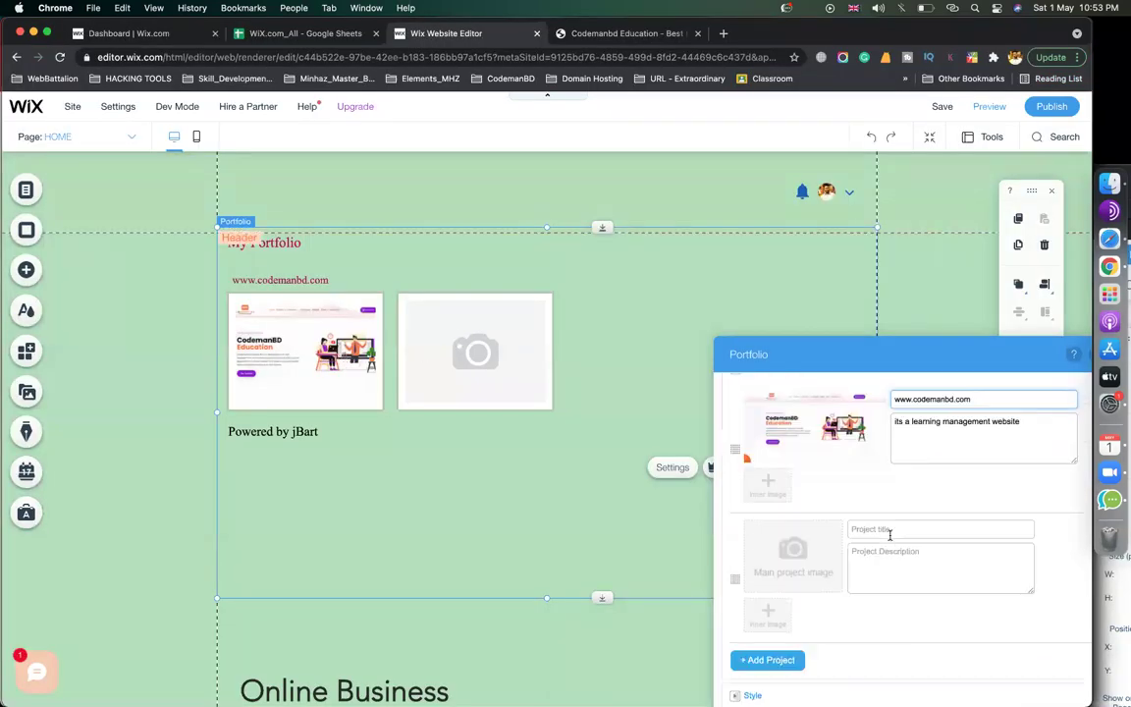
left_click(810, 547)
left_click(135, 182)
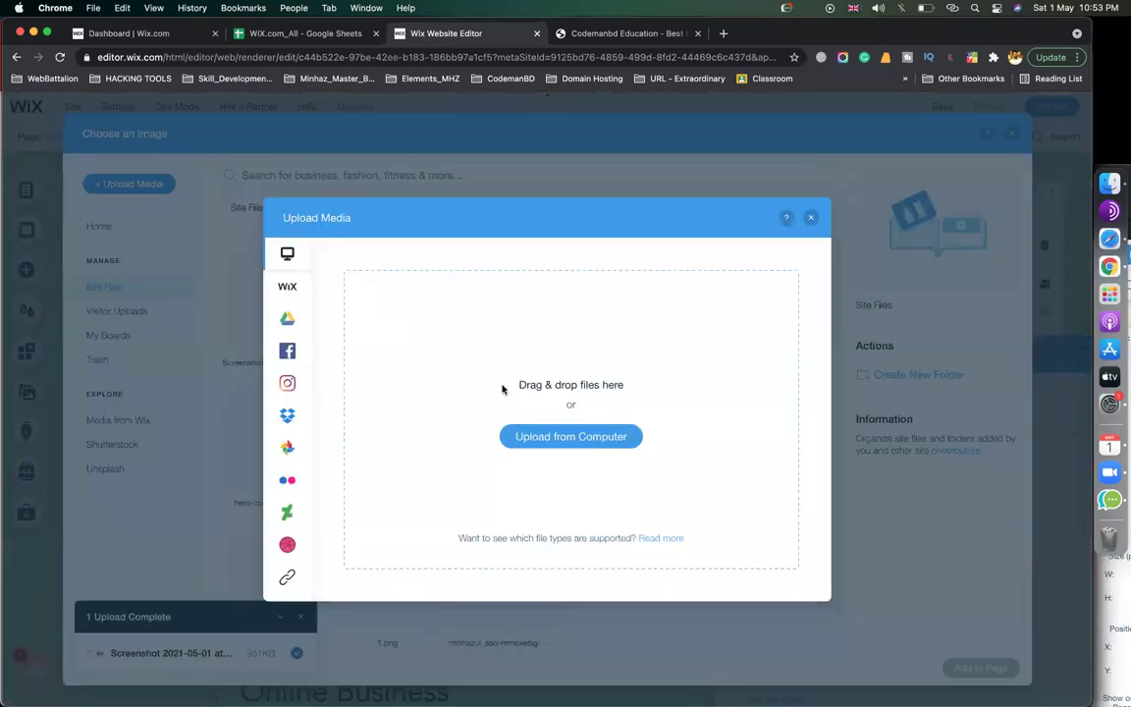
left_click(501, 389)
left_click(309, 327)
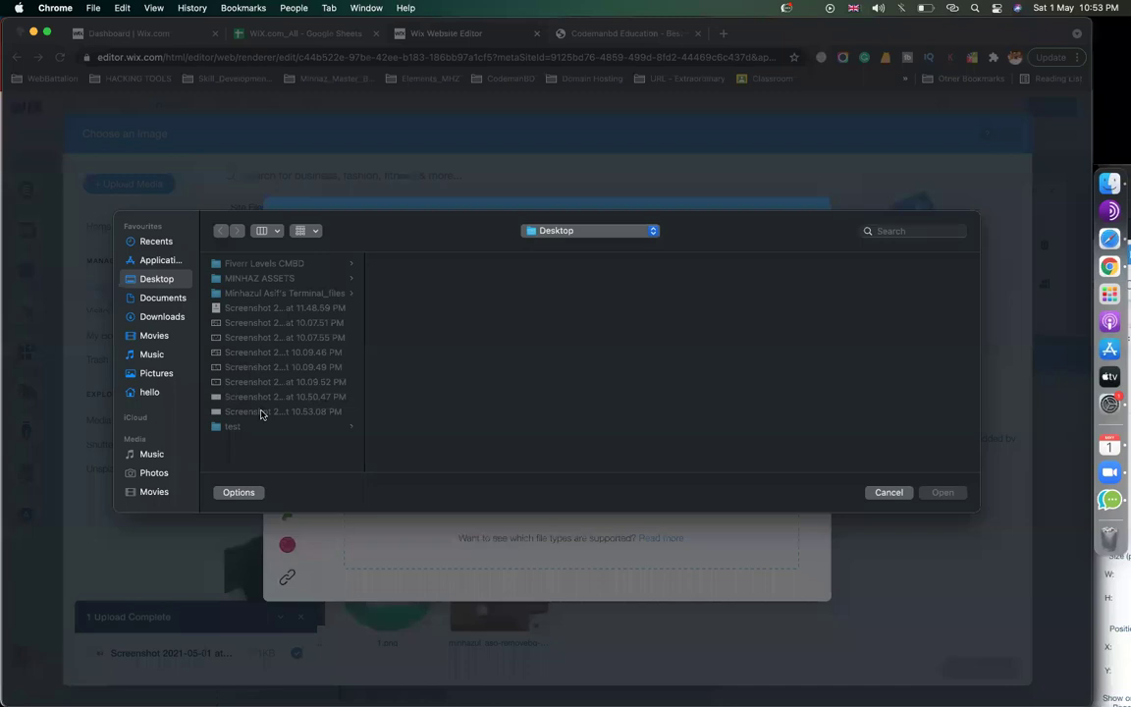
left_click(262, 412)
double_click(262, 412)
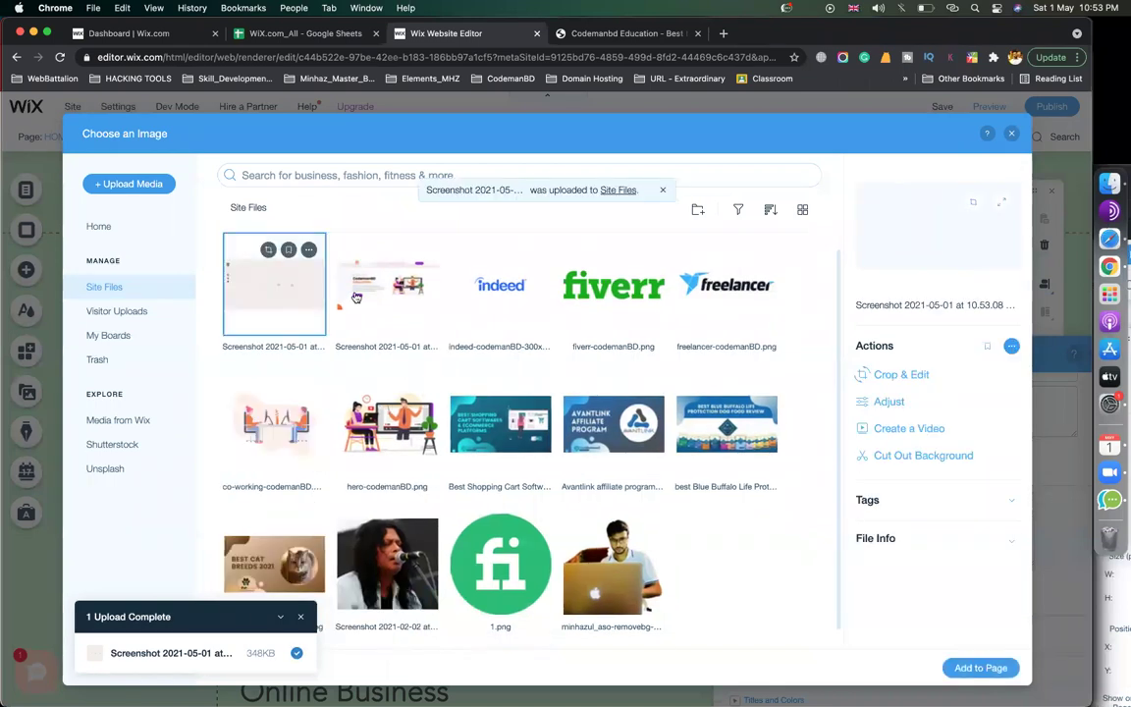
double_click(442, 285)
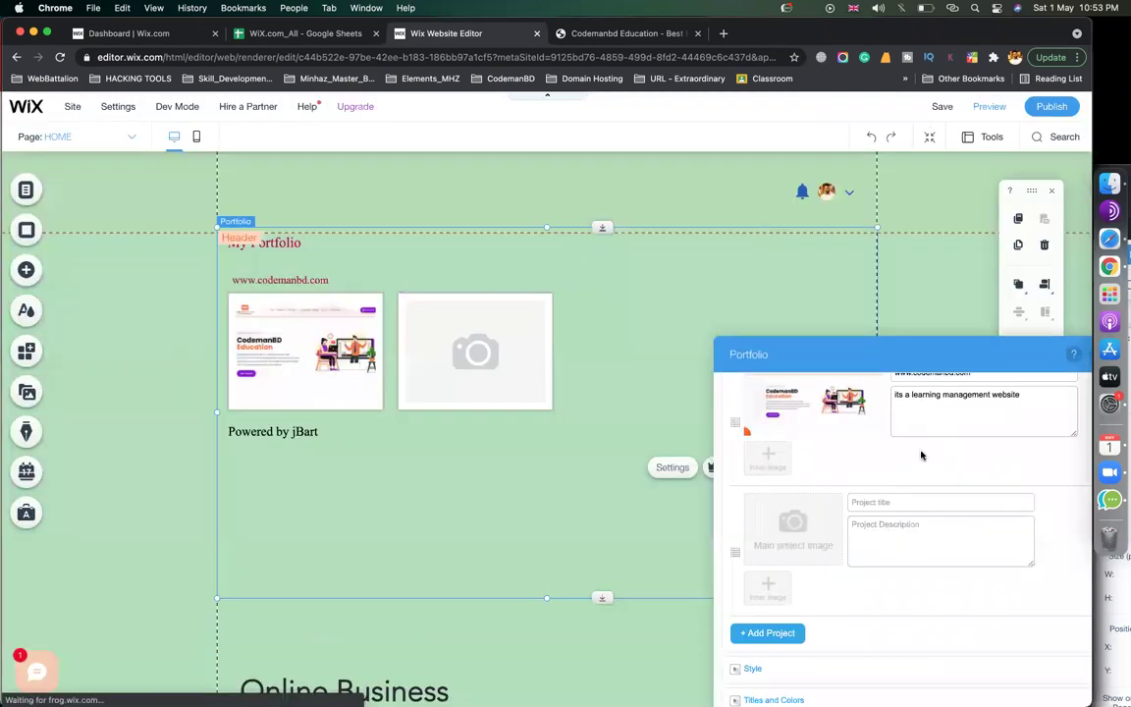
left_click(936, 499)
key("super+v")
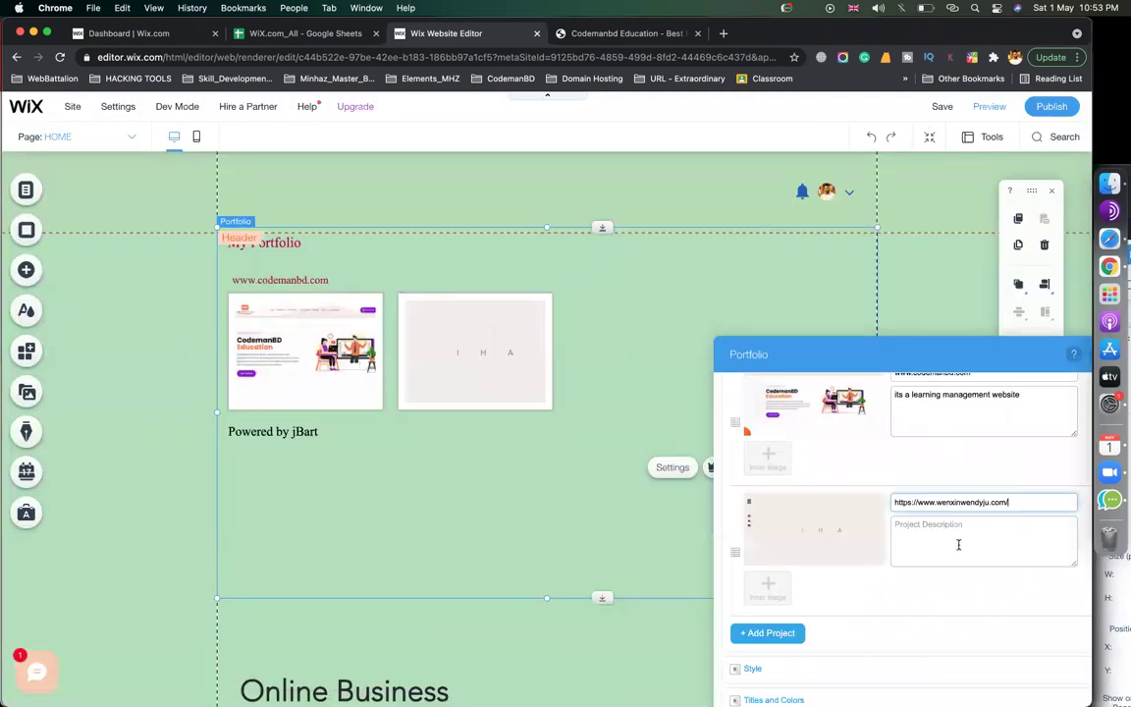
left_click(958, 544)
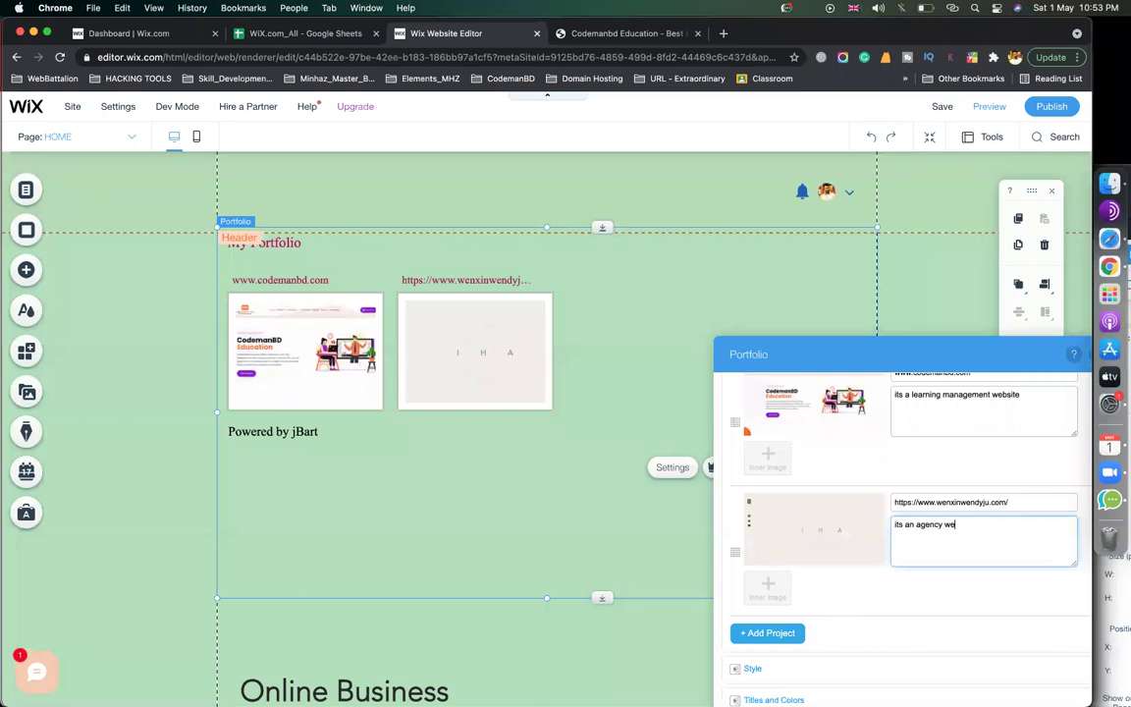
left_click(786, 635)
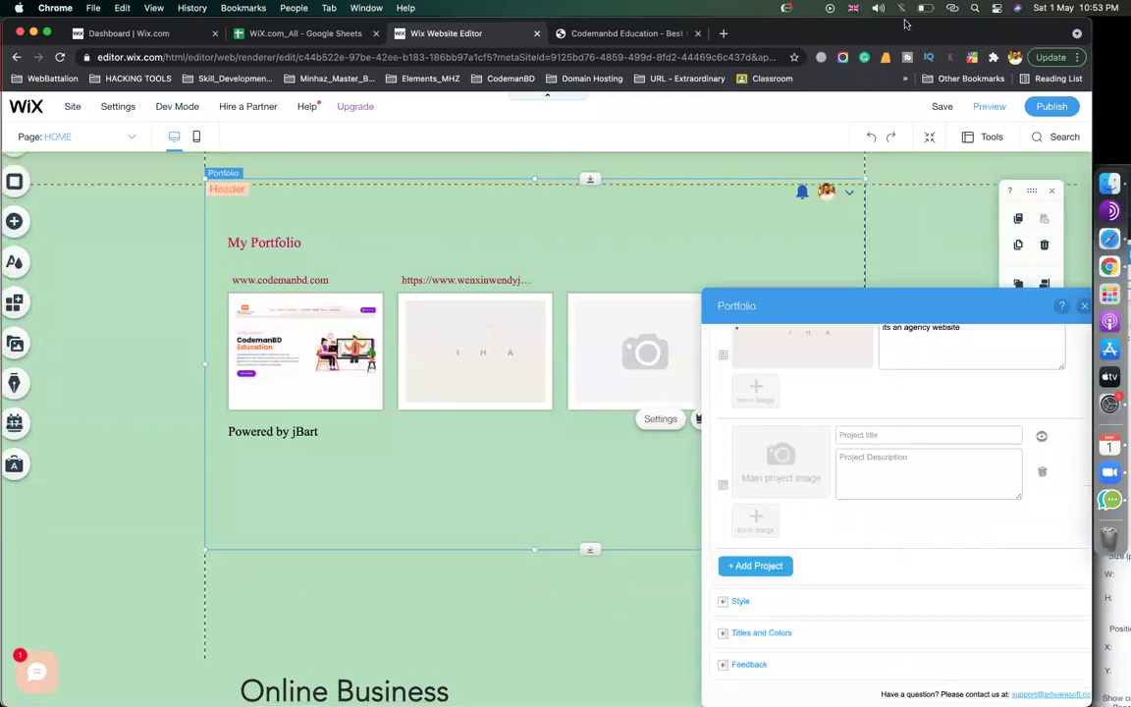
left_click(1015, 57)
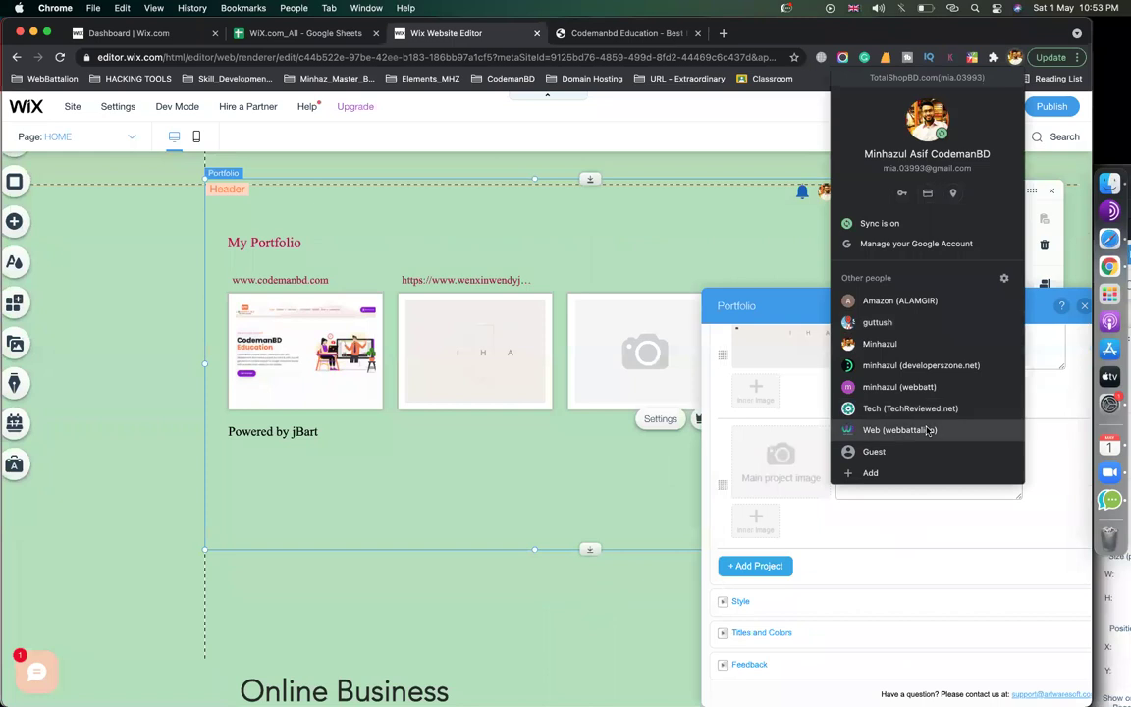
left_click(928, 430)
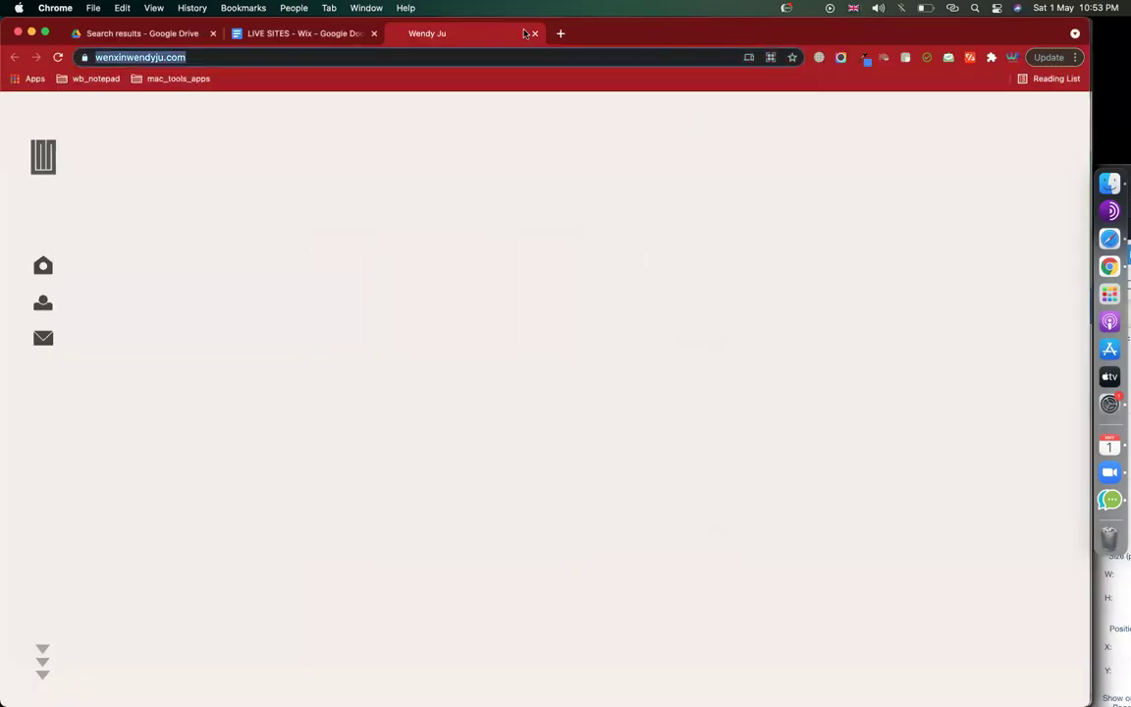
left_click(326, 30)
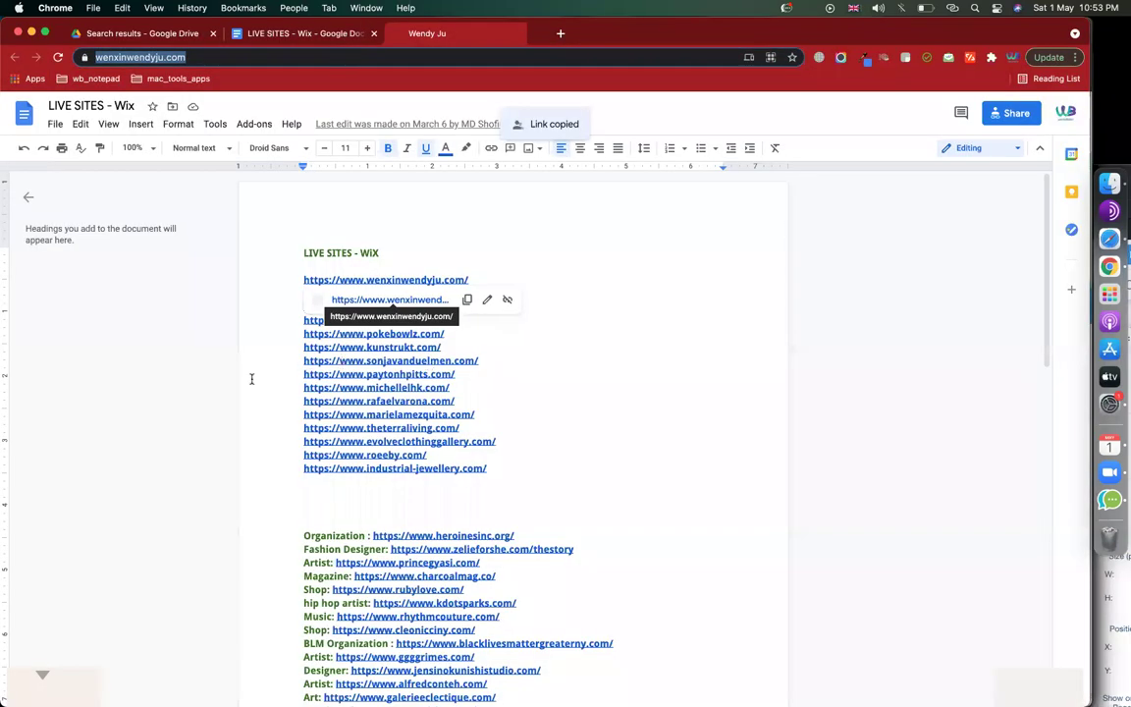
key("super+w")
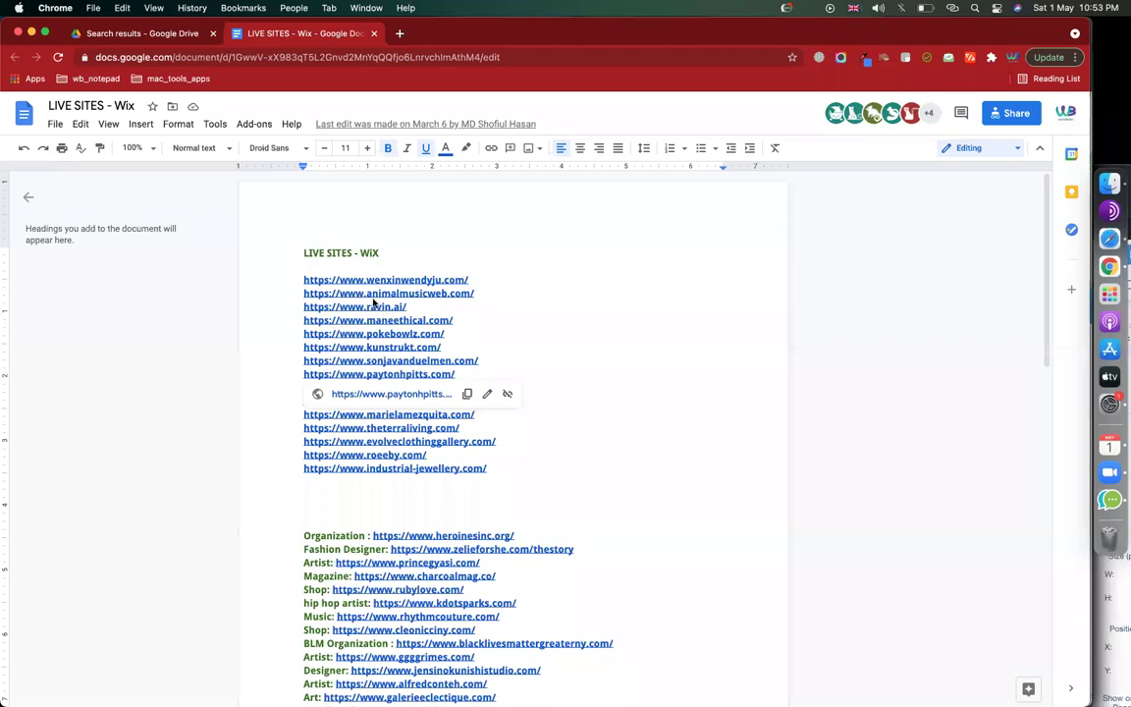
left_click(373, 295, "super")
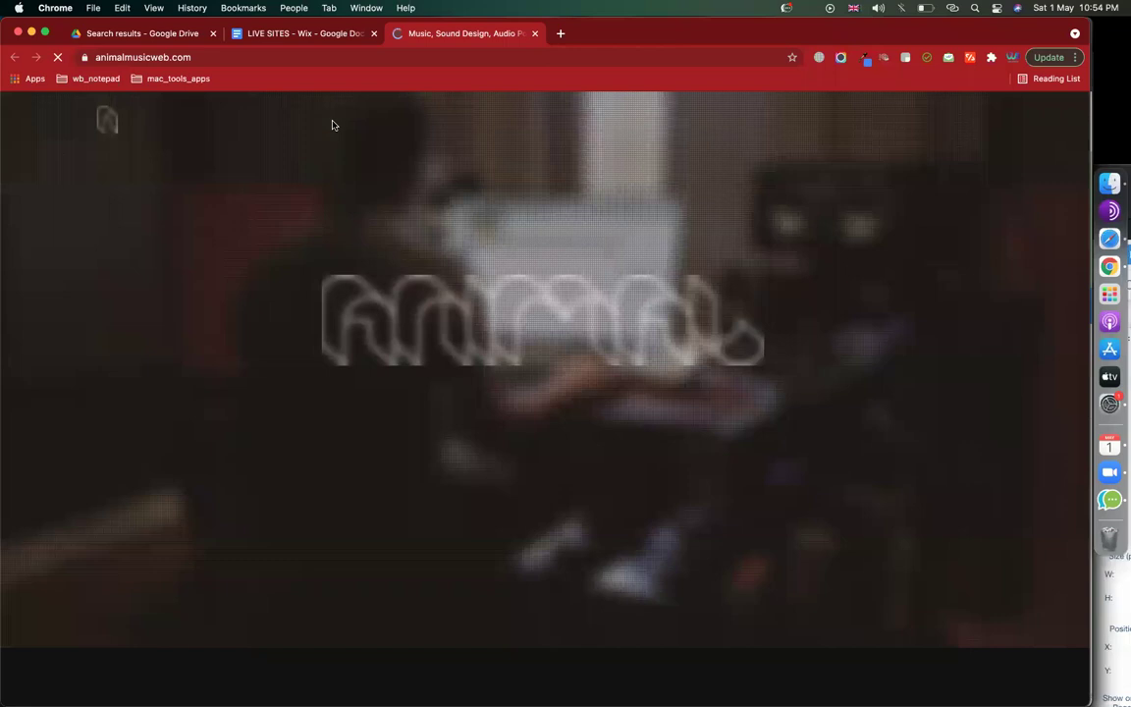
- Capture a screenshot of the top section of the animalmusicweb.com home page once it has loaded
scroll(477, 252, "down", 2)
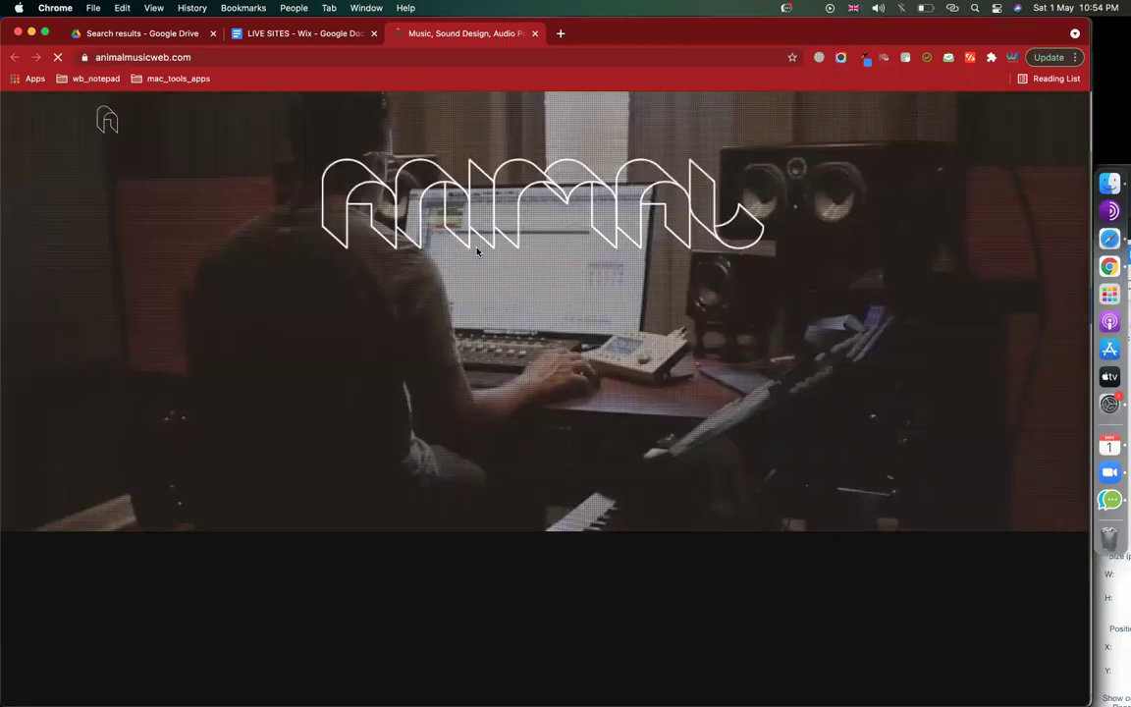
scroll(478, 251, "down", 5)
scroll(475, 249, "up", 7)
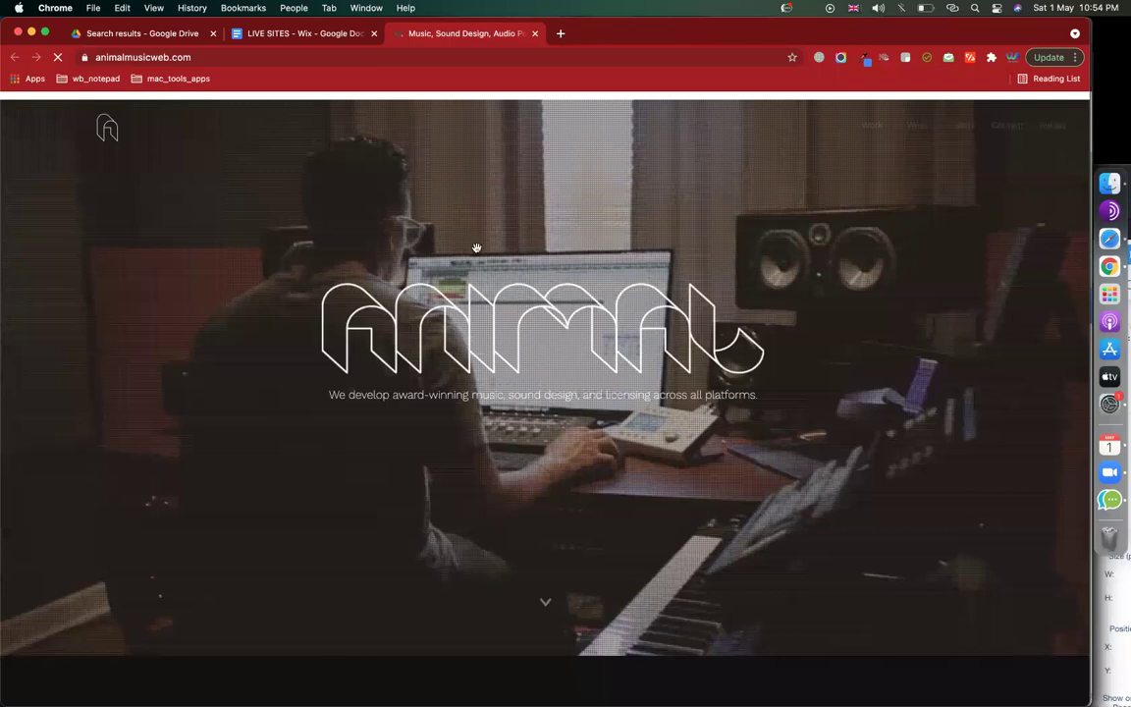
key("super+shift+5")
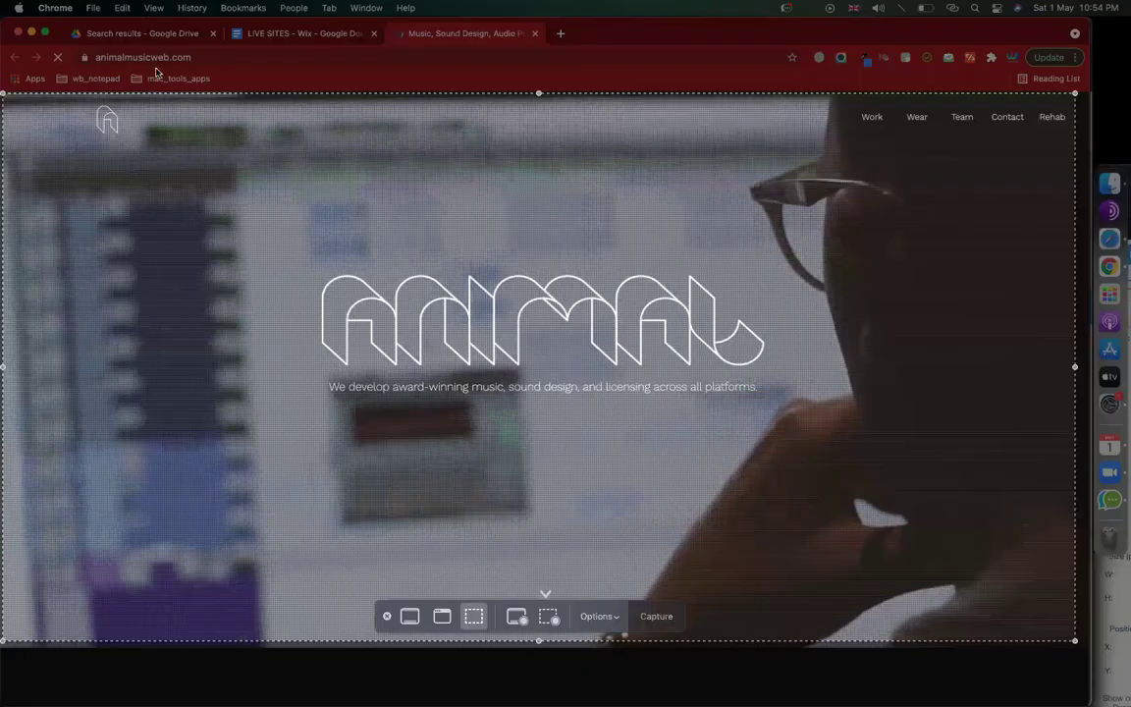
key("Return")
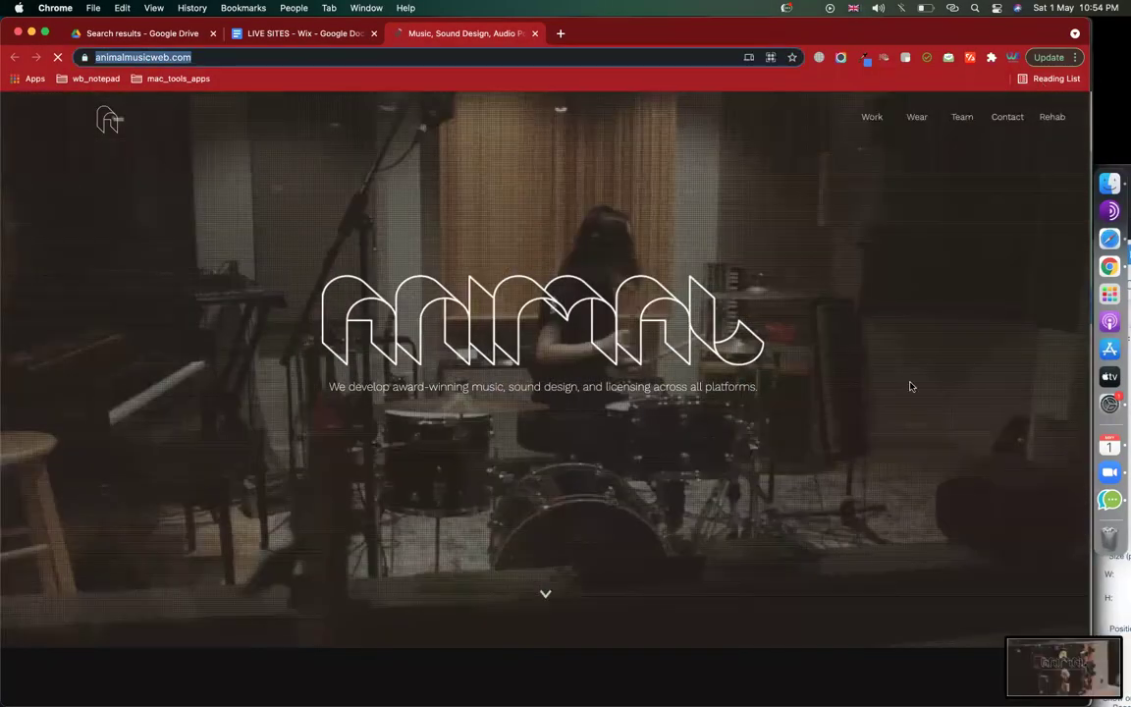
- Back in the Wix editor, upload the desktop screenshot from 10.54.13 PM and add it as the third project's main image
left_click(1012, 57)
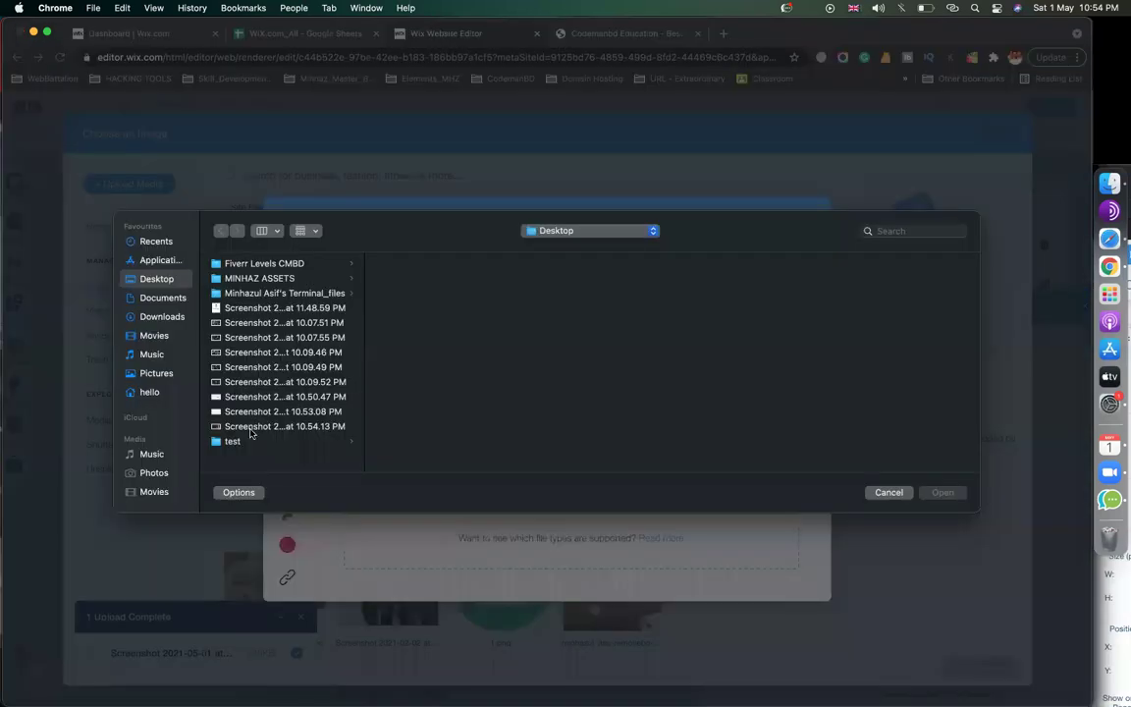
left_click(243, 428)
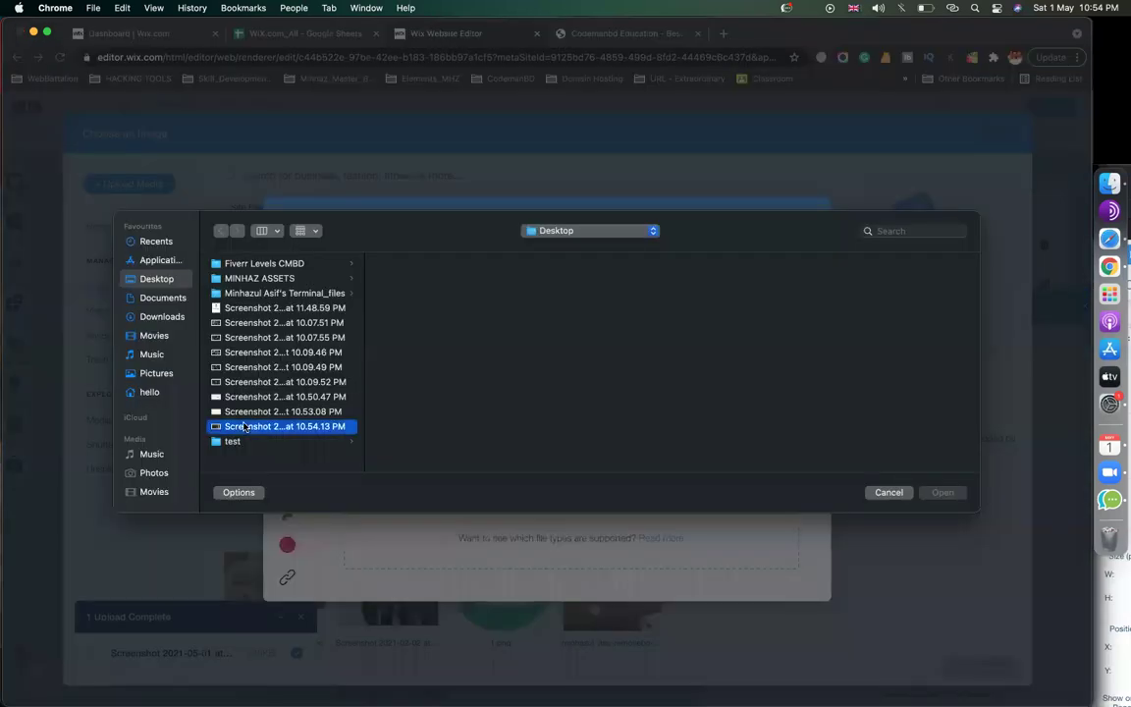
double_click(244, 427)
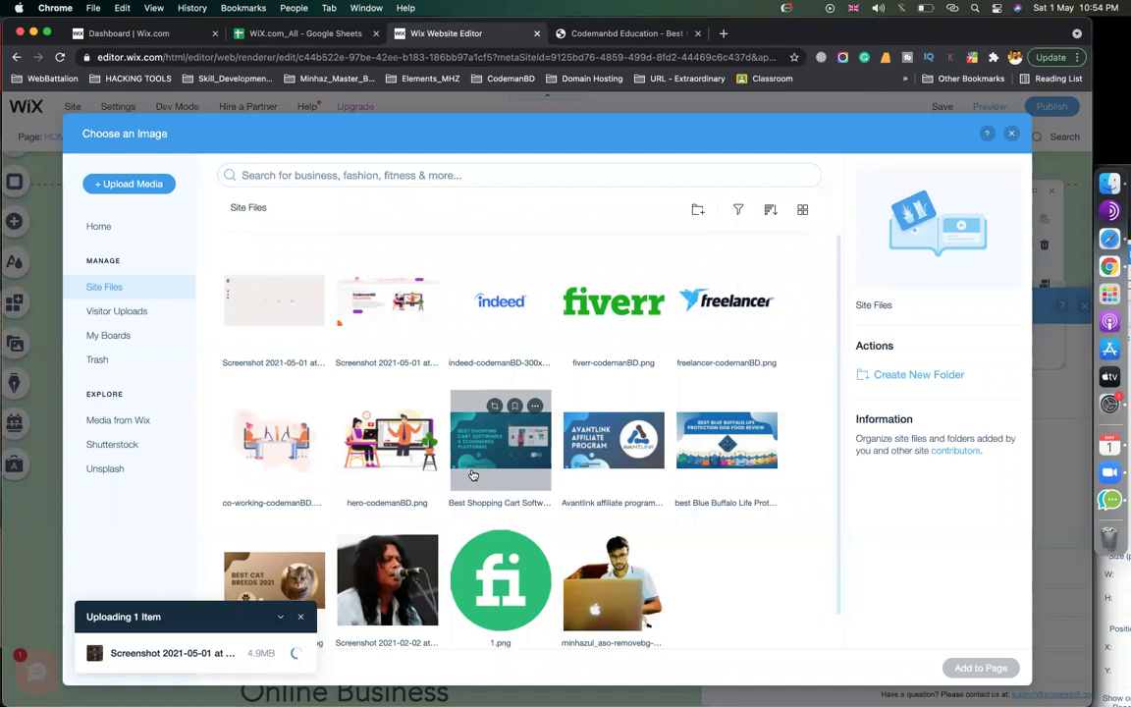
left_click(989, 670)
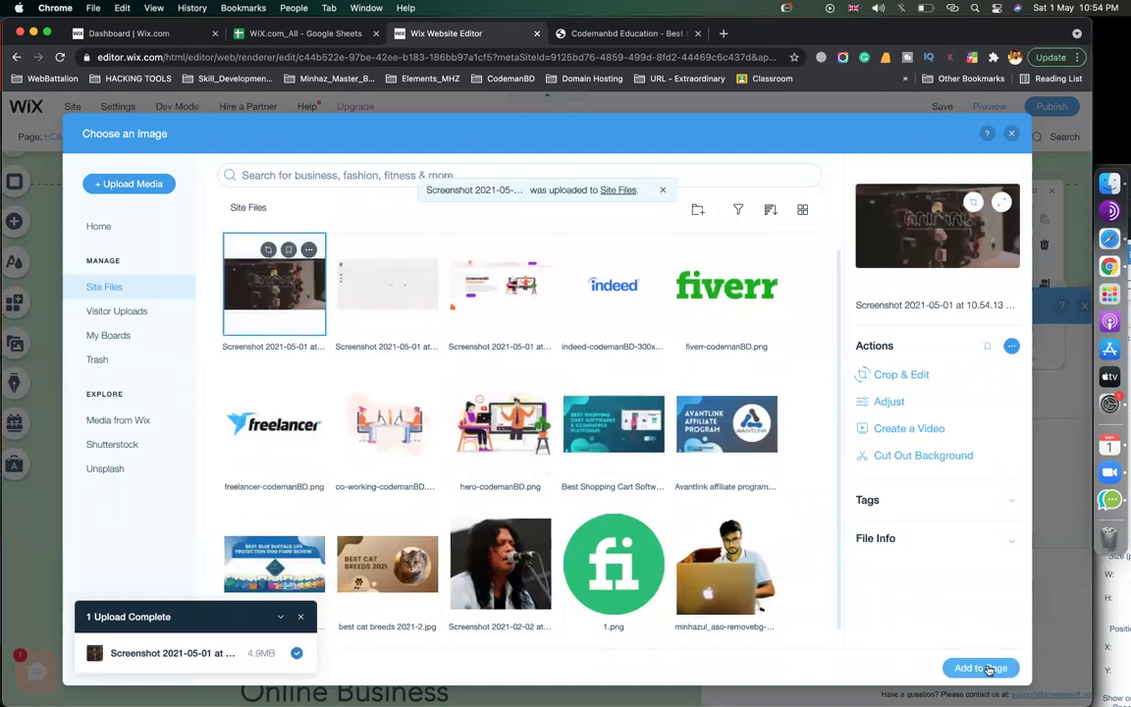
left_click(932, 437)
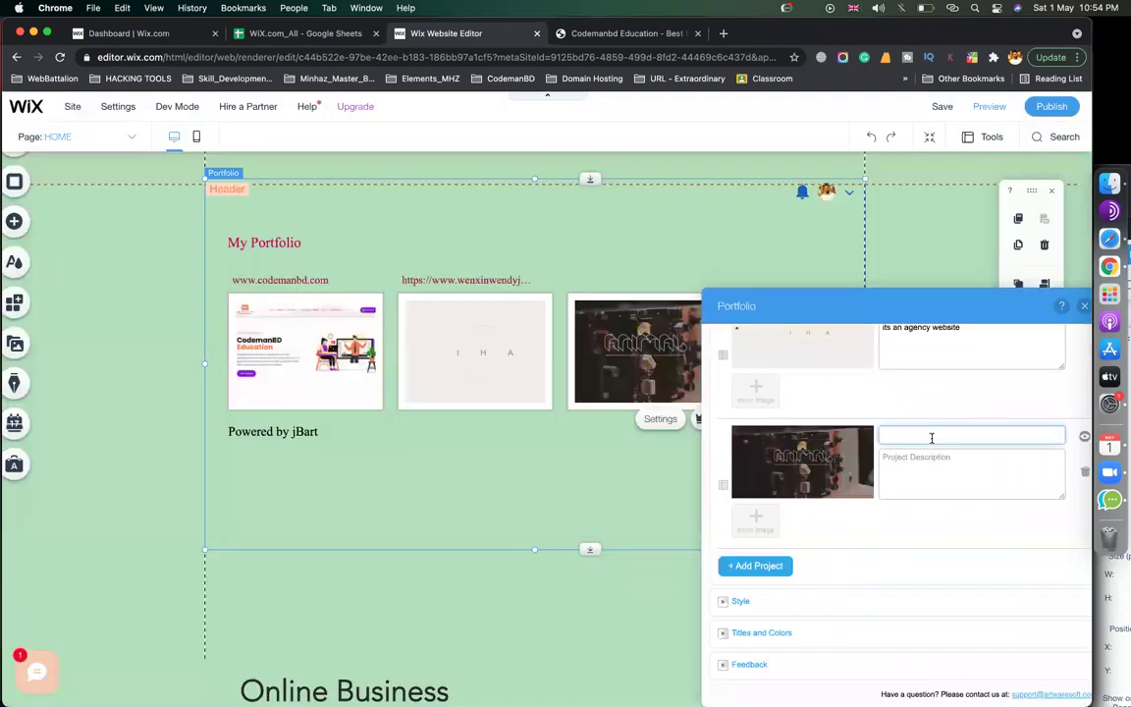
type("https://www.animalmusicweb.com/")
key("Tab")
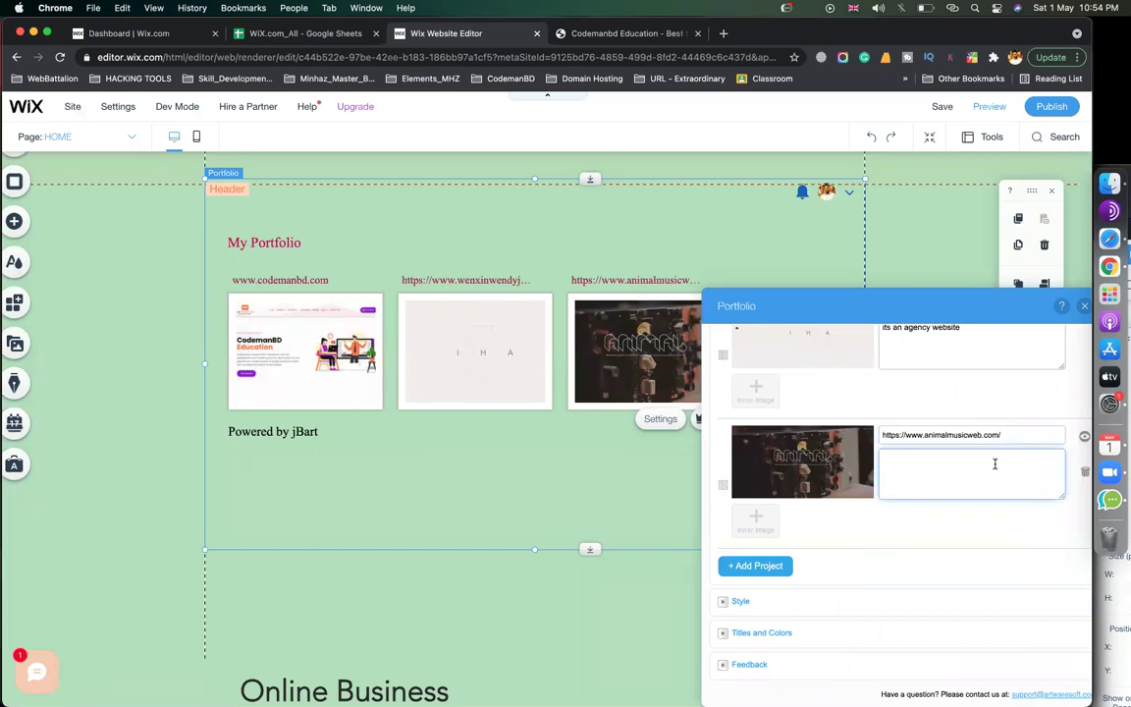
type("its a music station website")
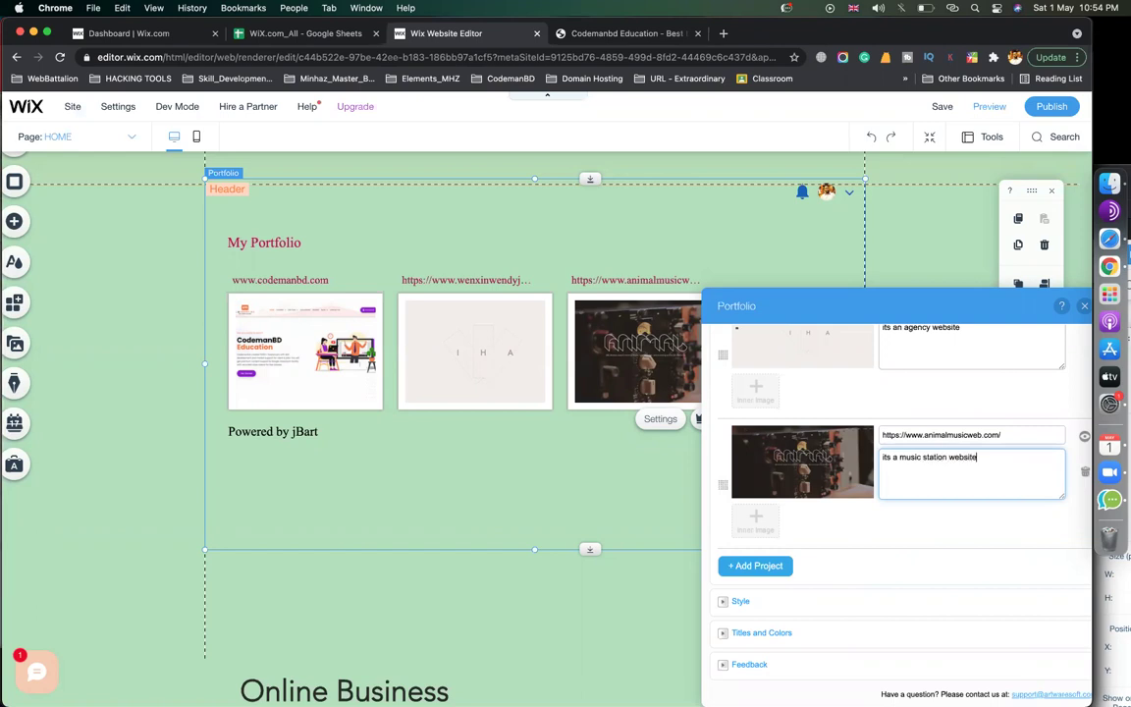
left_click(757, 565)
left_click(875, 435)
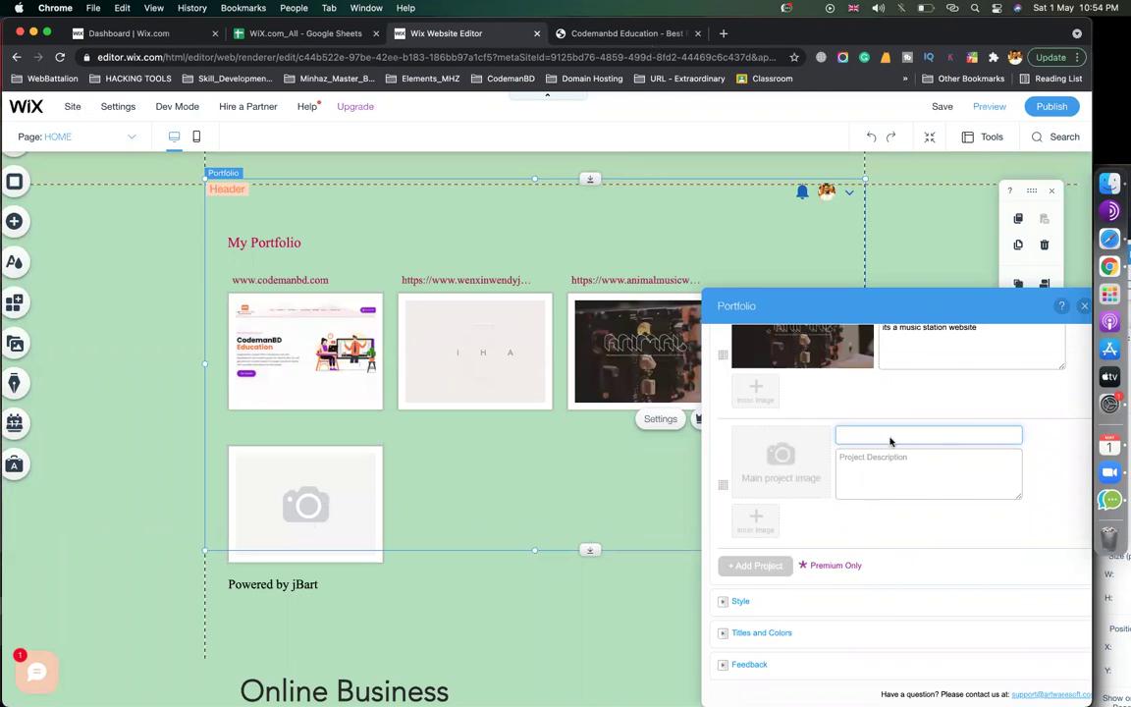
left_click(1016, 57)
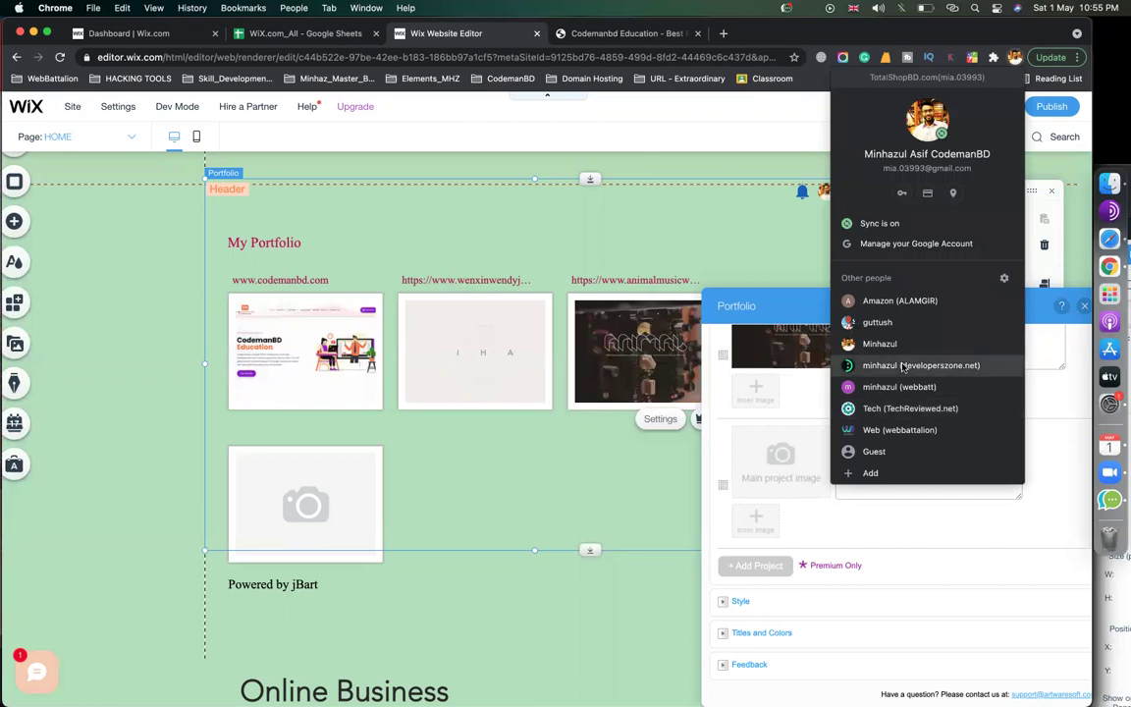
left_click(893, 430)
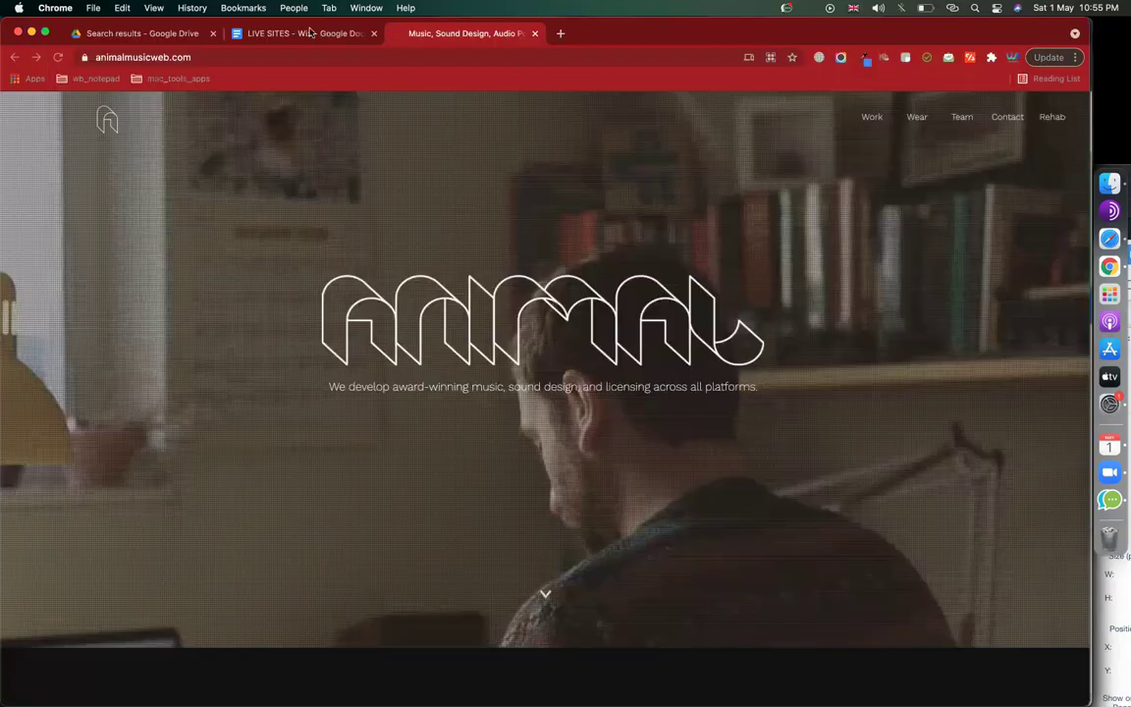
key("ctrl+shift+Tab")
left_click(399, 388)
left_click(405, 410)
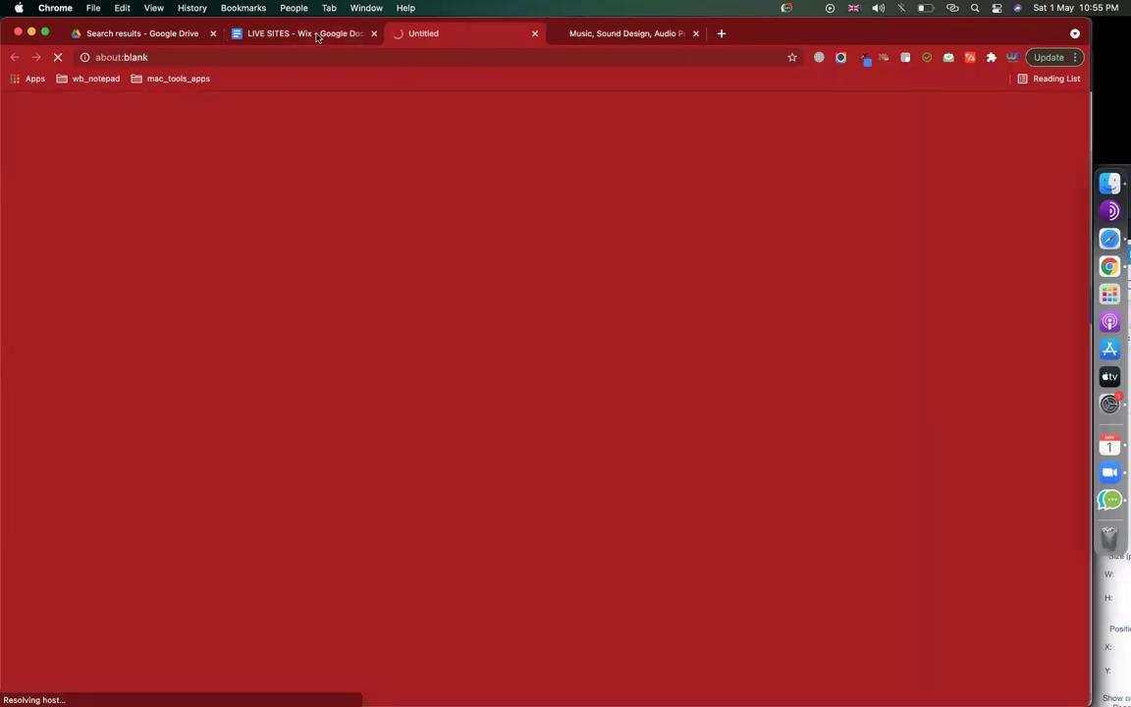
left_click(318, 36)
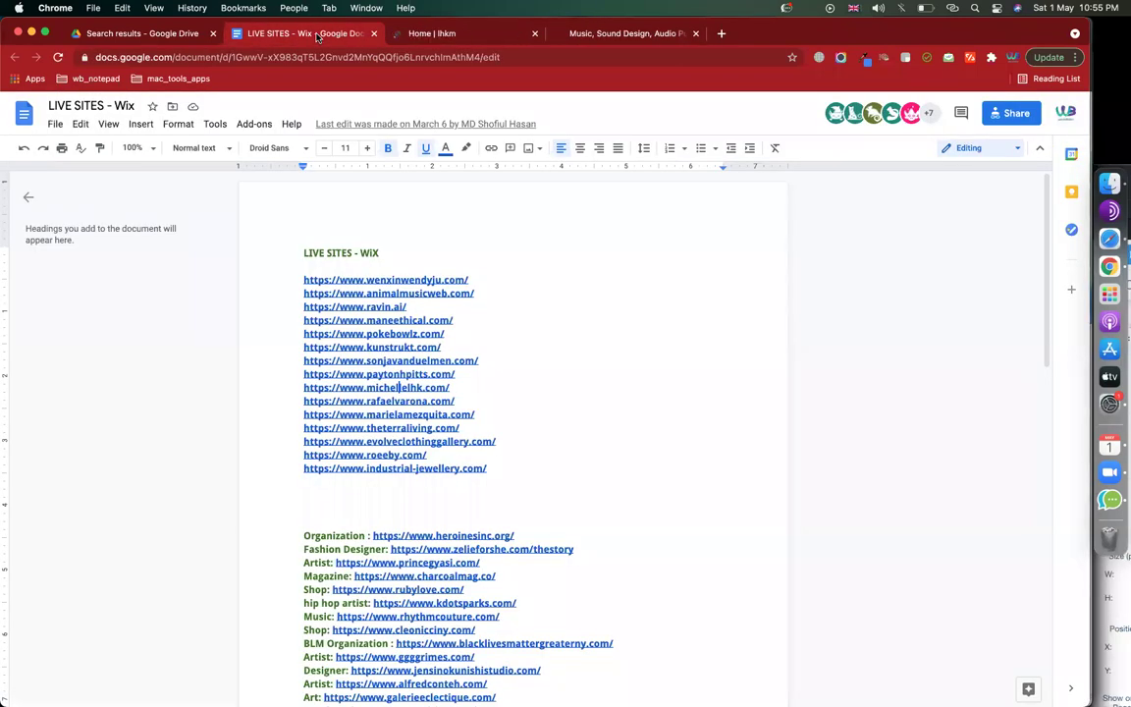
left_click(465, 34)
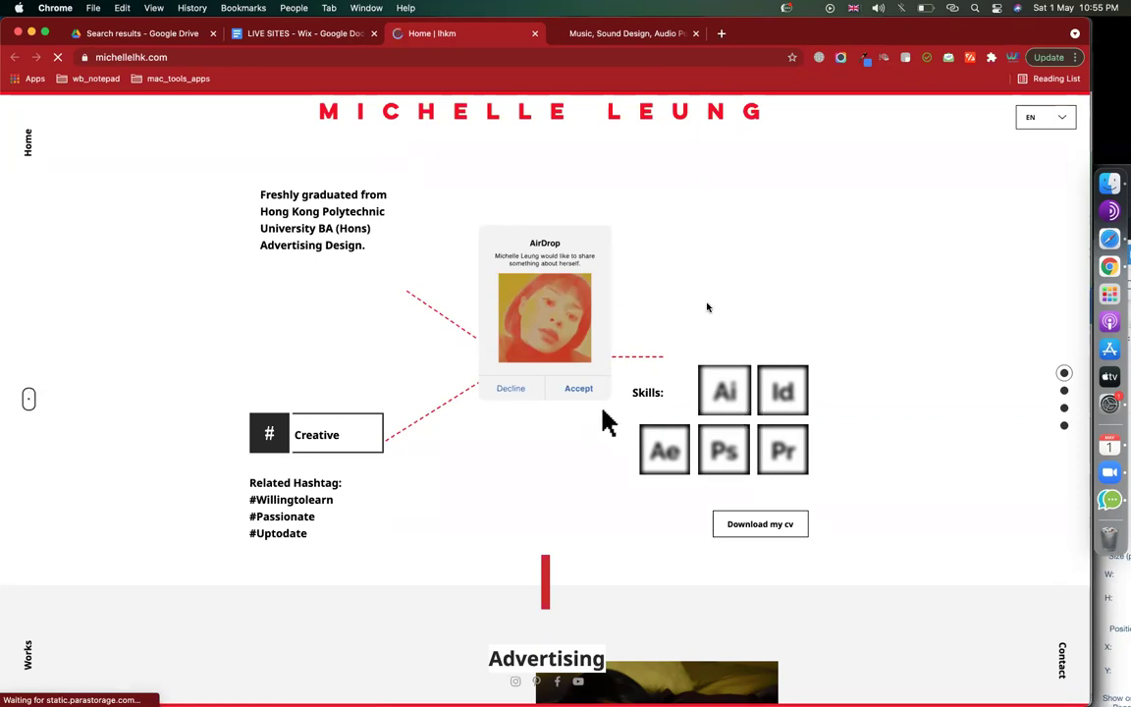
- Capture a screenshot of the top section of the michellelhk.com home page and copy the site's address
key("super+shift+5")
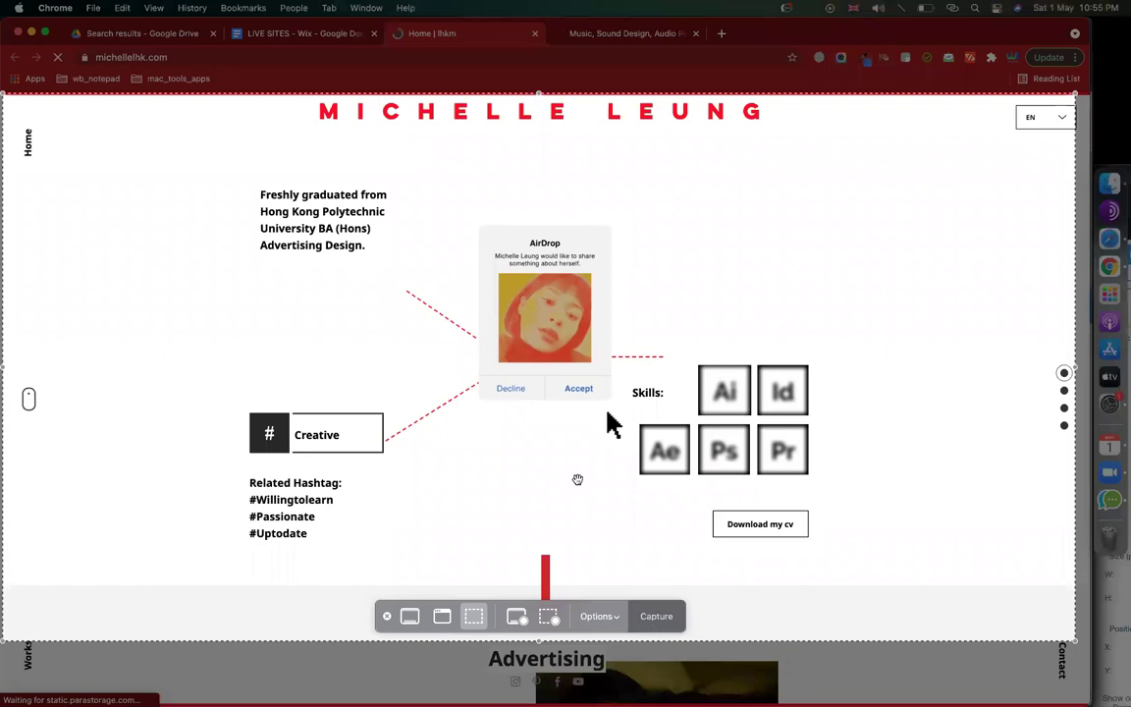
left_click(655, 620)
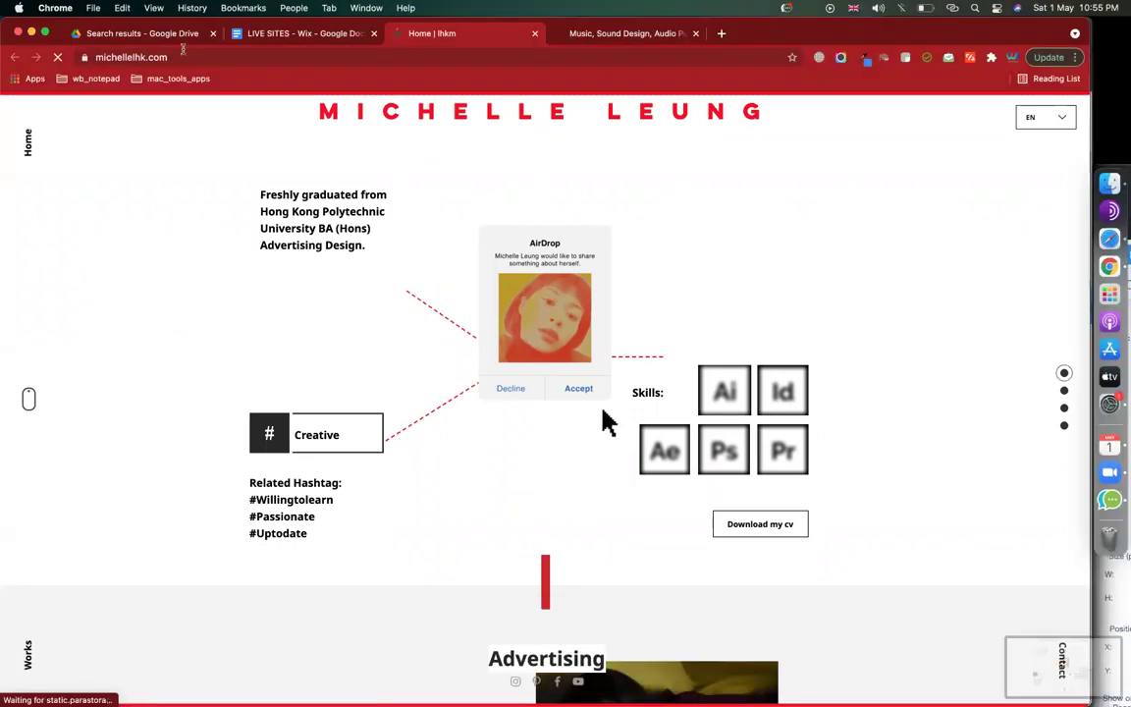
key("super+l")
key("super+c")
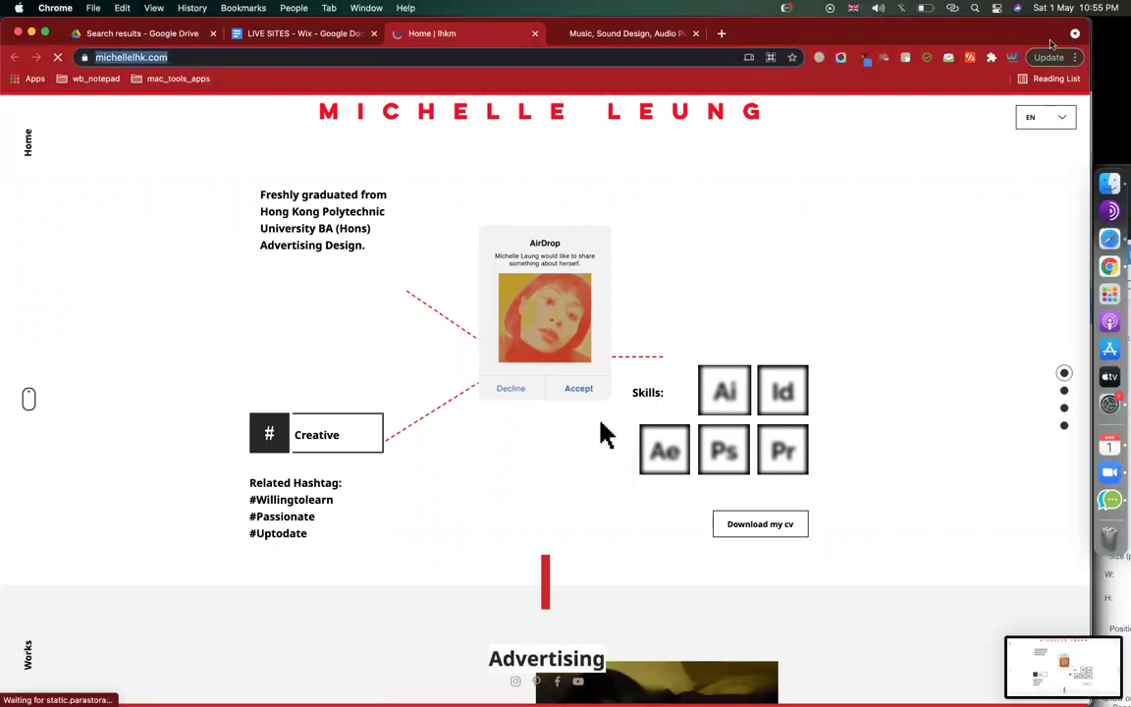
- Back in the Wix editor, upload the desktop screenshot from 10.55.43 PM and add it as the fourth project's main image
left_click(1012, 57)
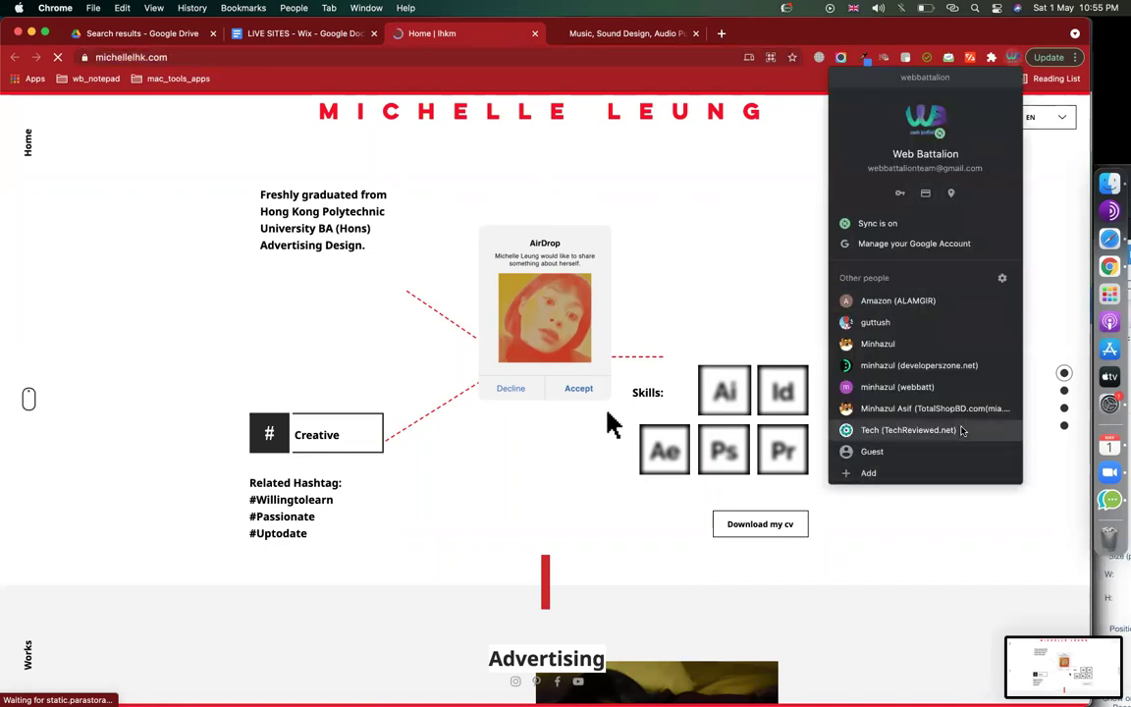
left_click(933, 408)
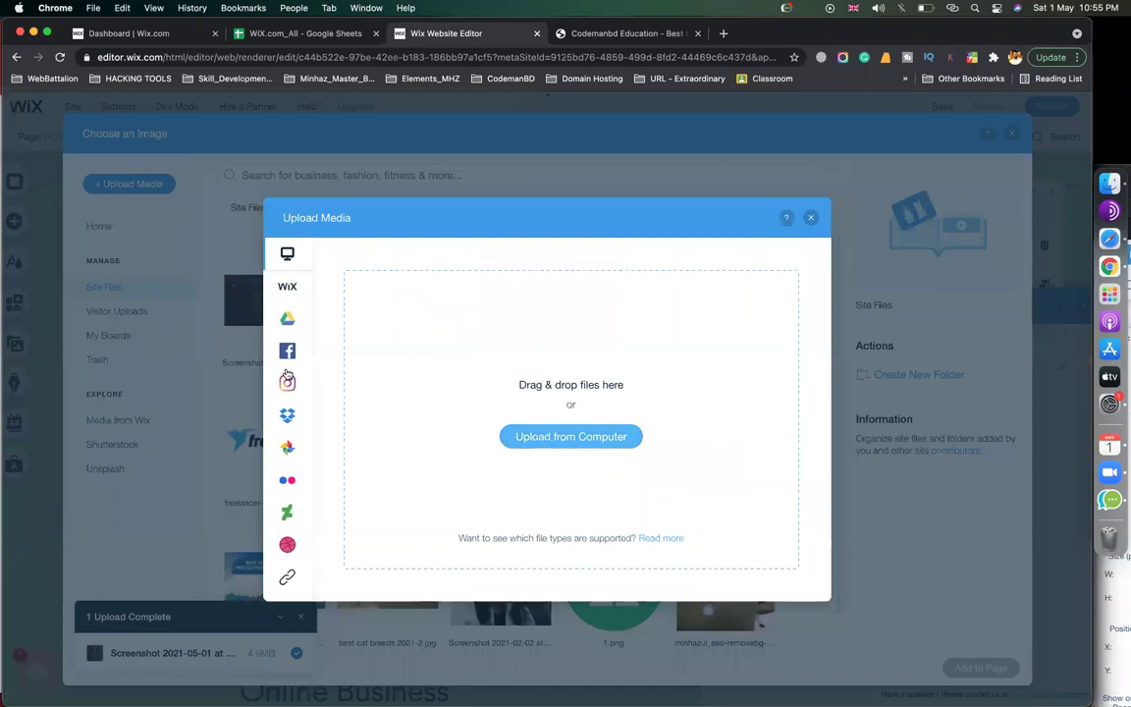
left_click(361, 384)
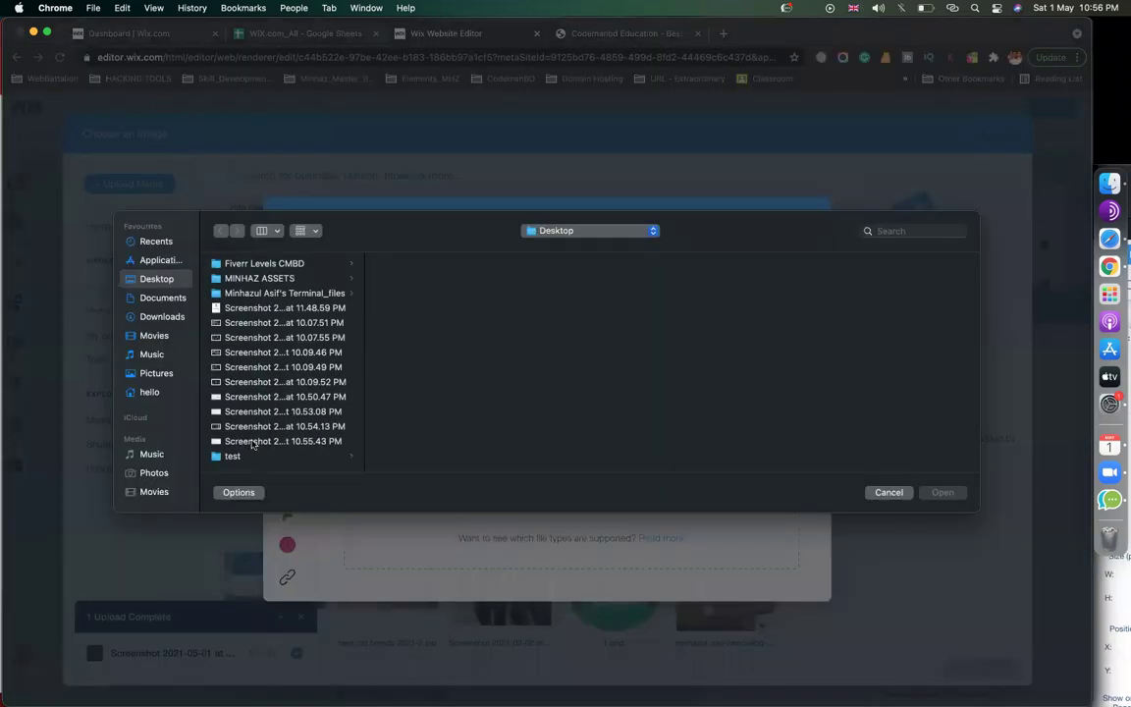
double_click(275, 441)
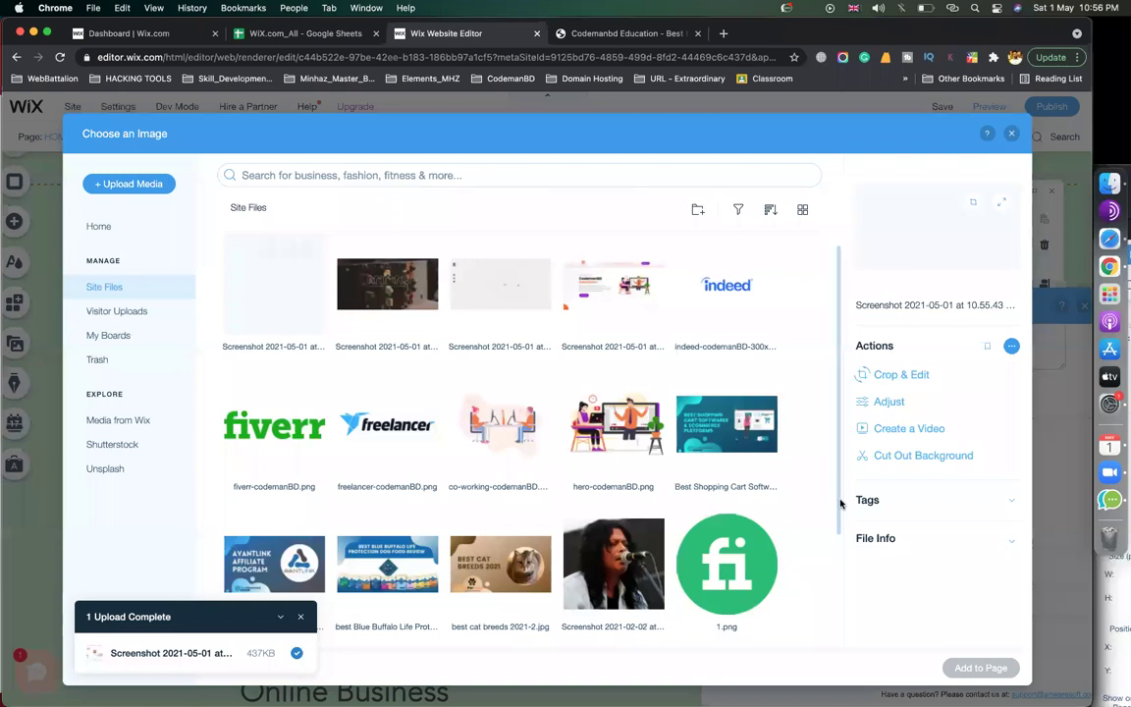
left_click(981, 668)
left_click(929, 434)
key("super+v")
left_click(970, 475)
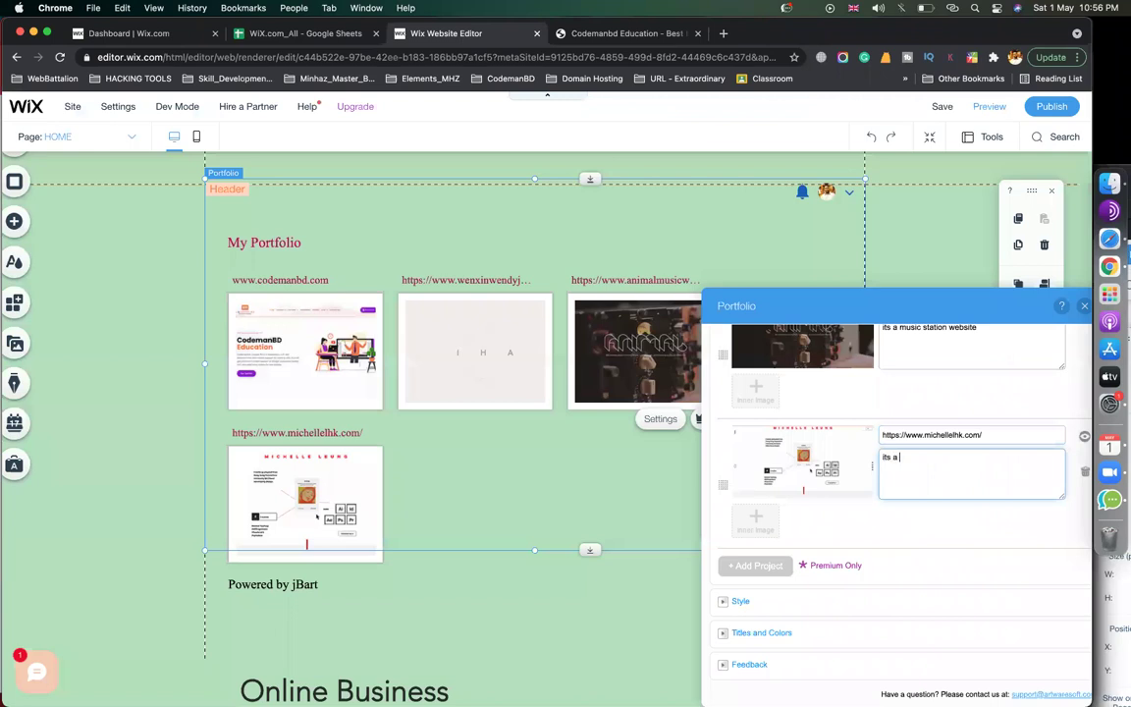
type("its a web agency website")
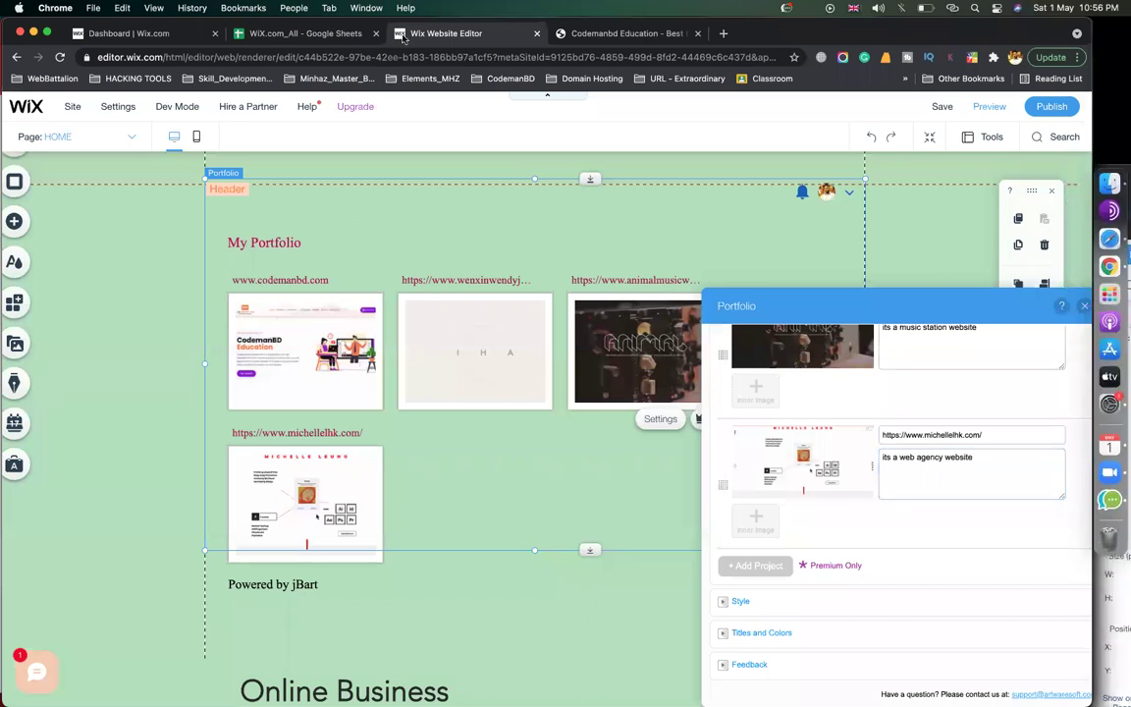
- Review the portfolio upload, style, and title and color notes in the Wix Portfolio sheet of the WiX.com_All spreadsheet
left_click(253, 32)
scroll(590, 535, "down", 1)
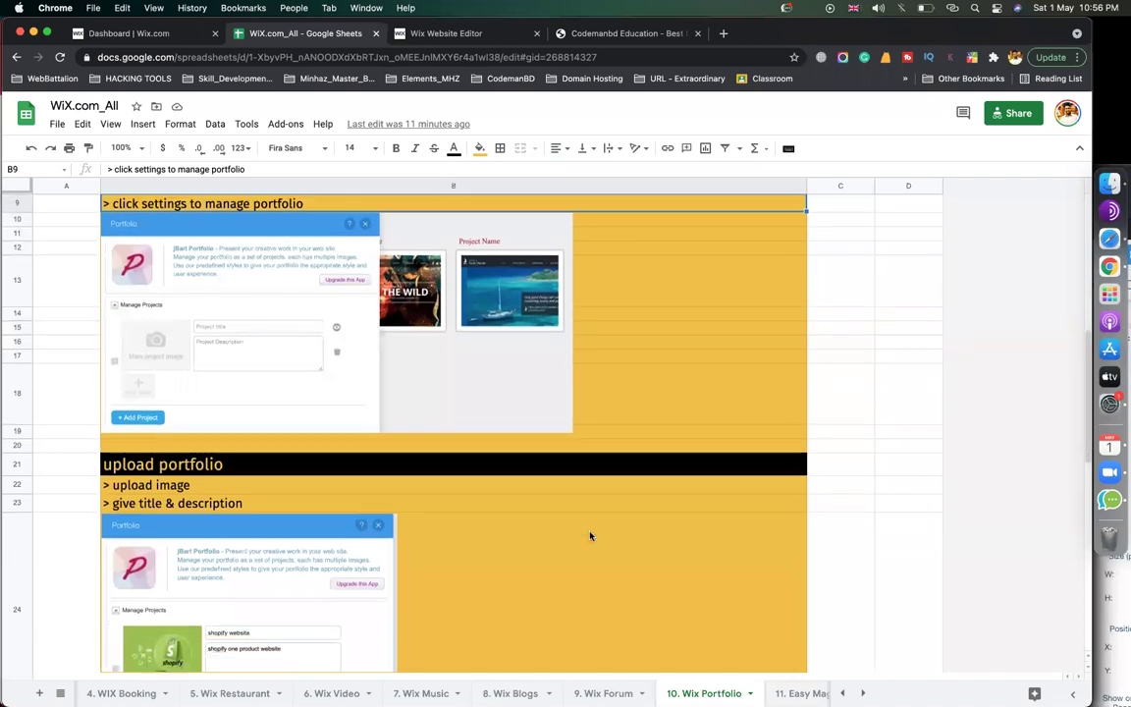
scroll(590, 535, "down", 3)
scroll(590, 535, "down", 3)
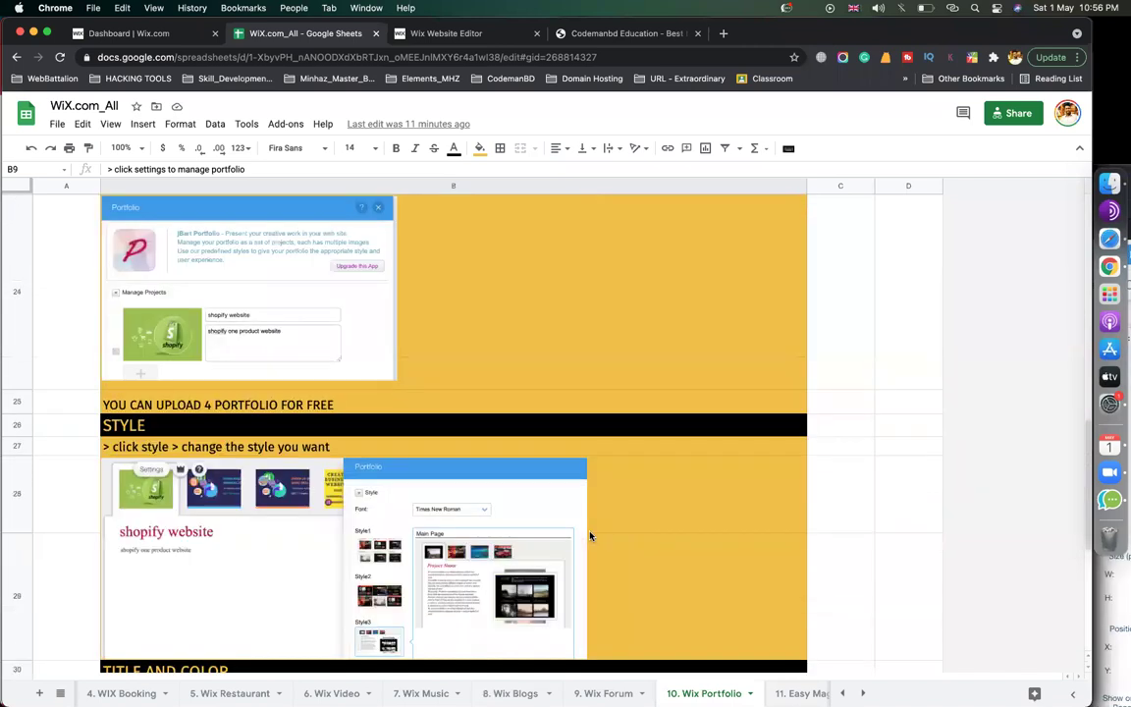
scroll(298, 587, "down", 4)
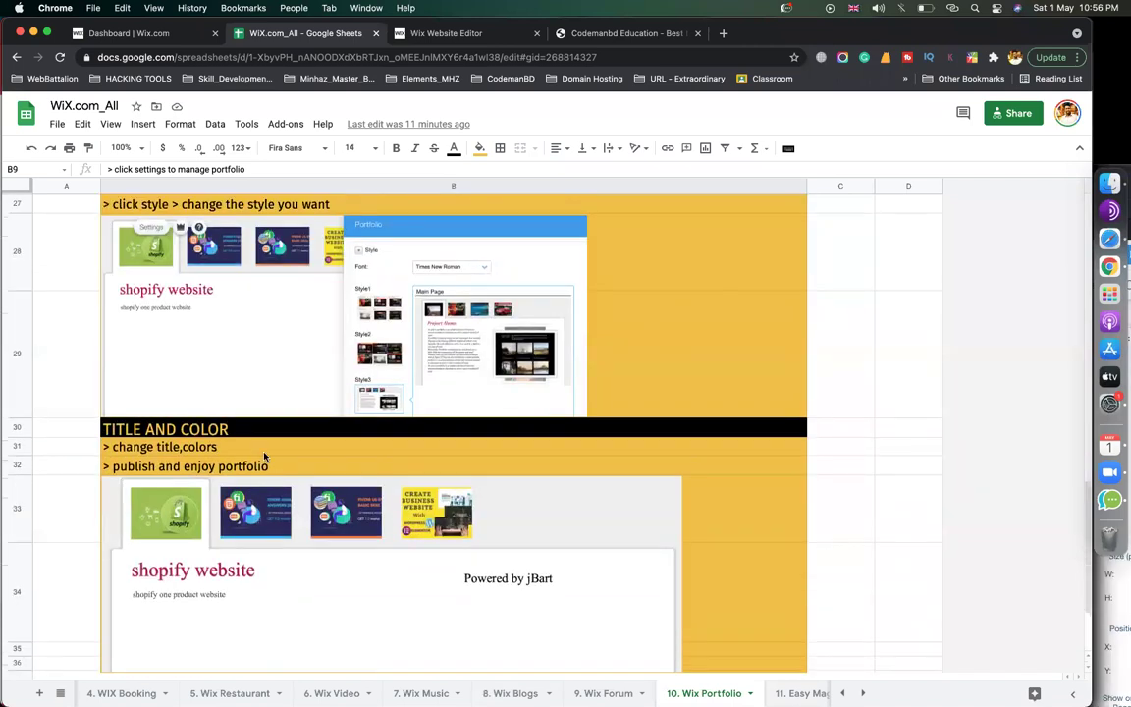
scroll(264, 458, "up", 1)
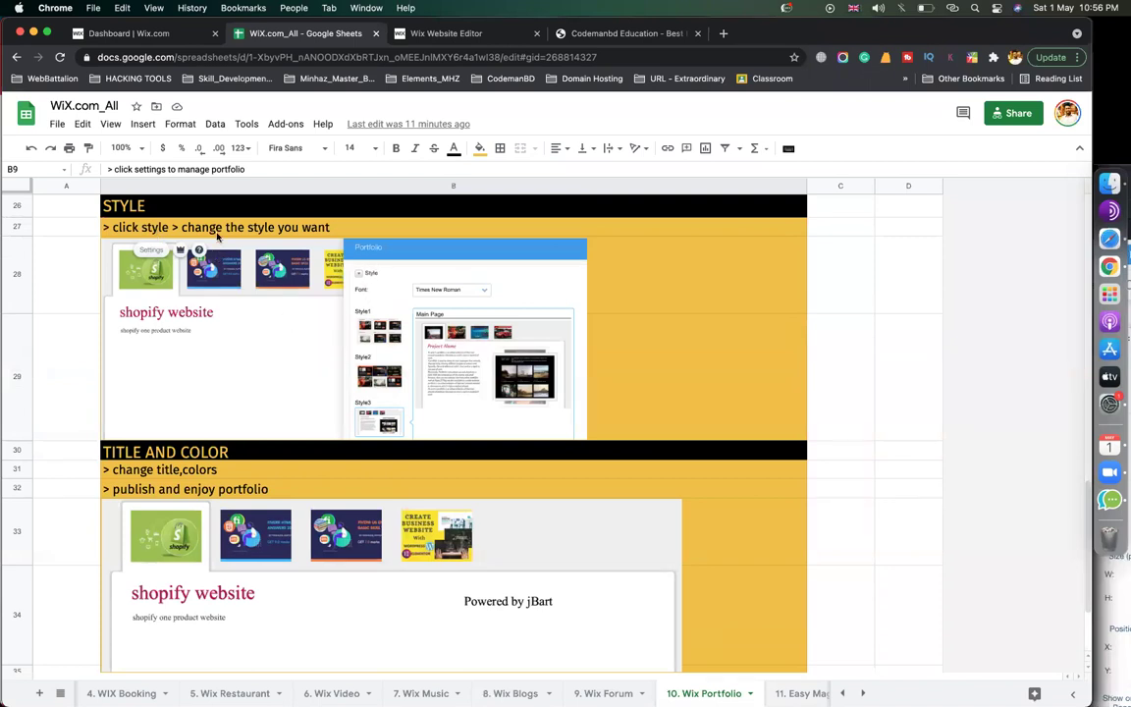
- Back in the Wix editor, apply Style2 to the portfolio and close its settings to show the whole gallery
left_click(446, 33)
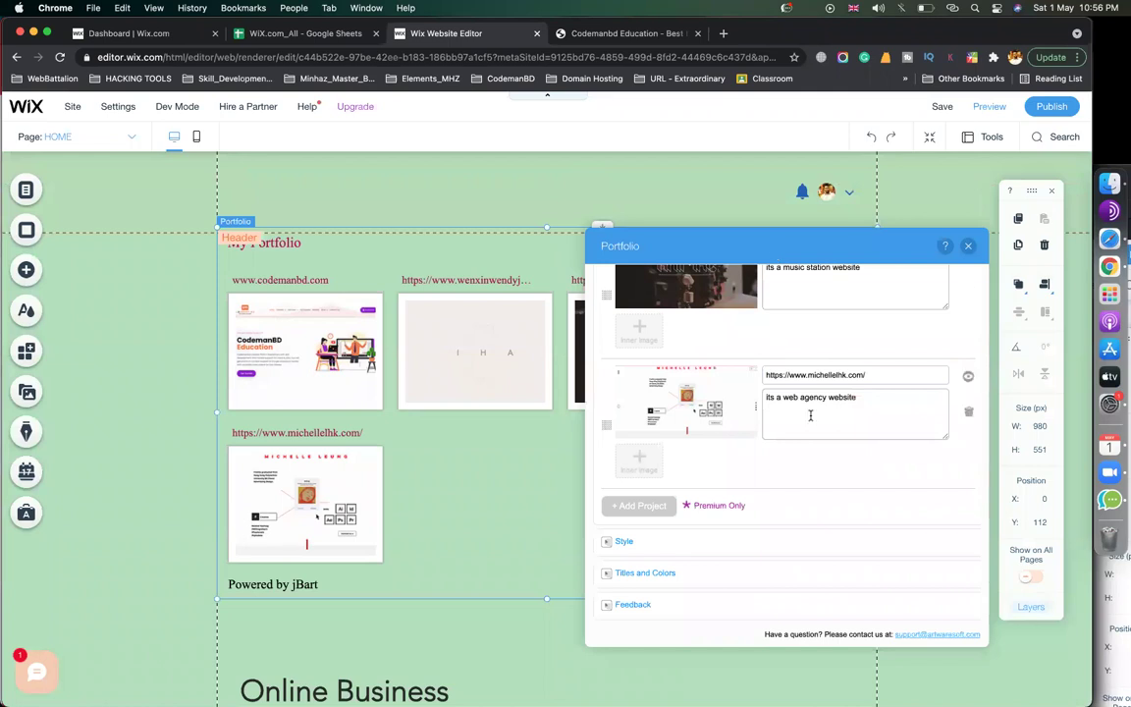
left_click(622, 542)
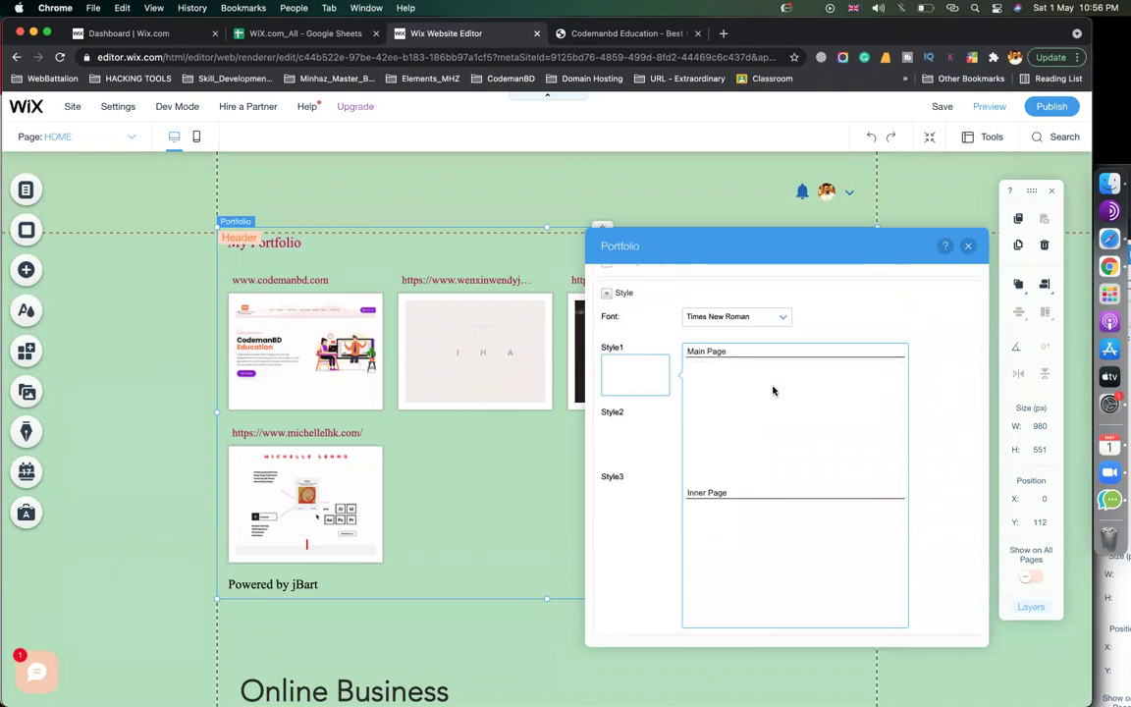
scroll(685, 447, "down", 2)
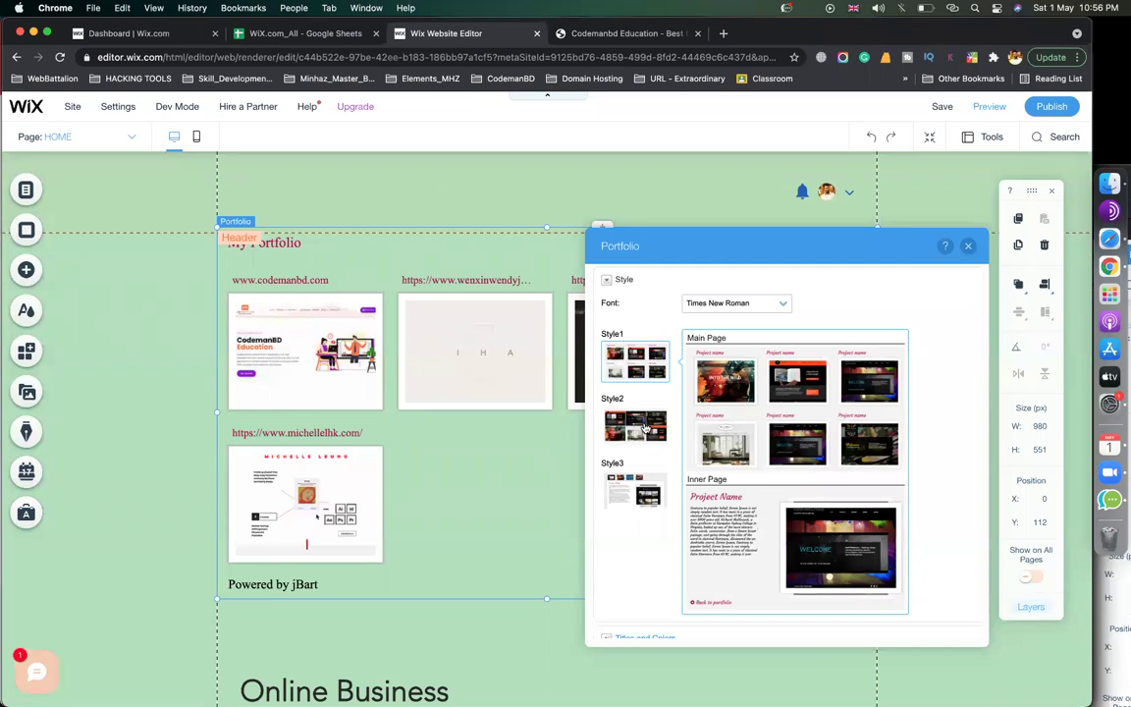
left_click(642, 428)
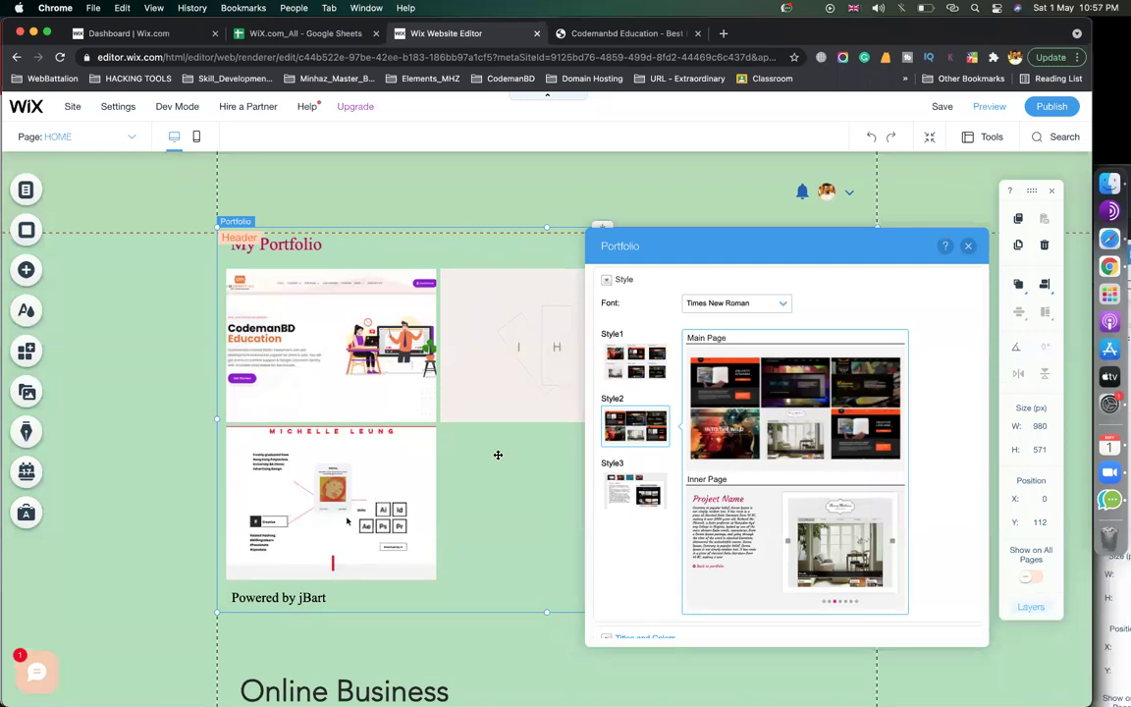
scroll(498, 454, "down", 1)
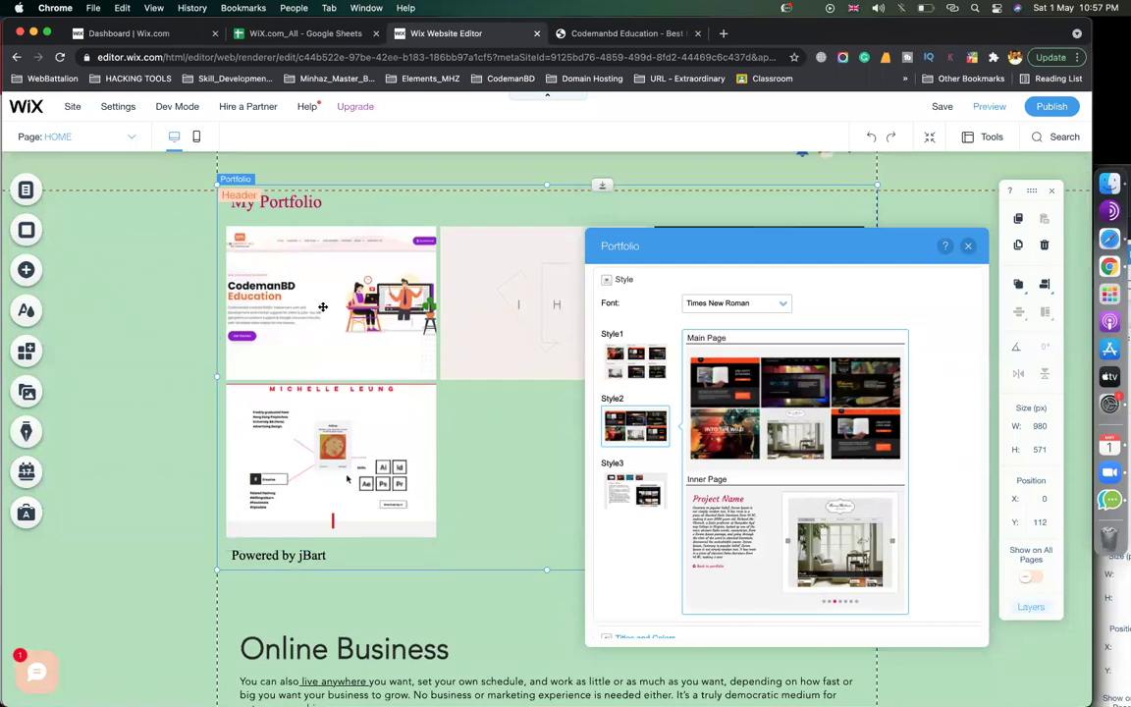
right_click(322, 306)
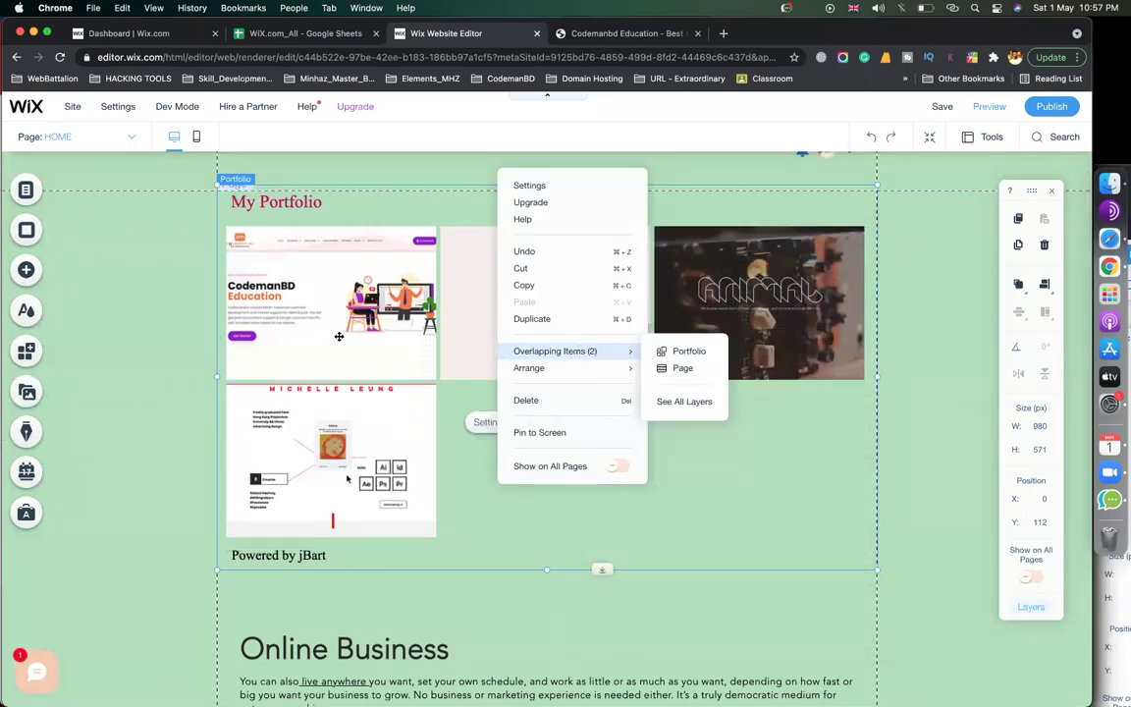
left_click(480, 323)
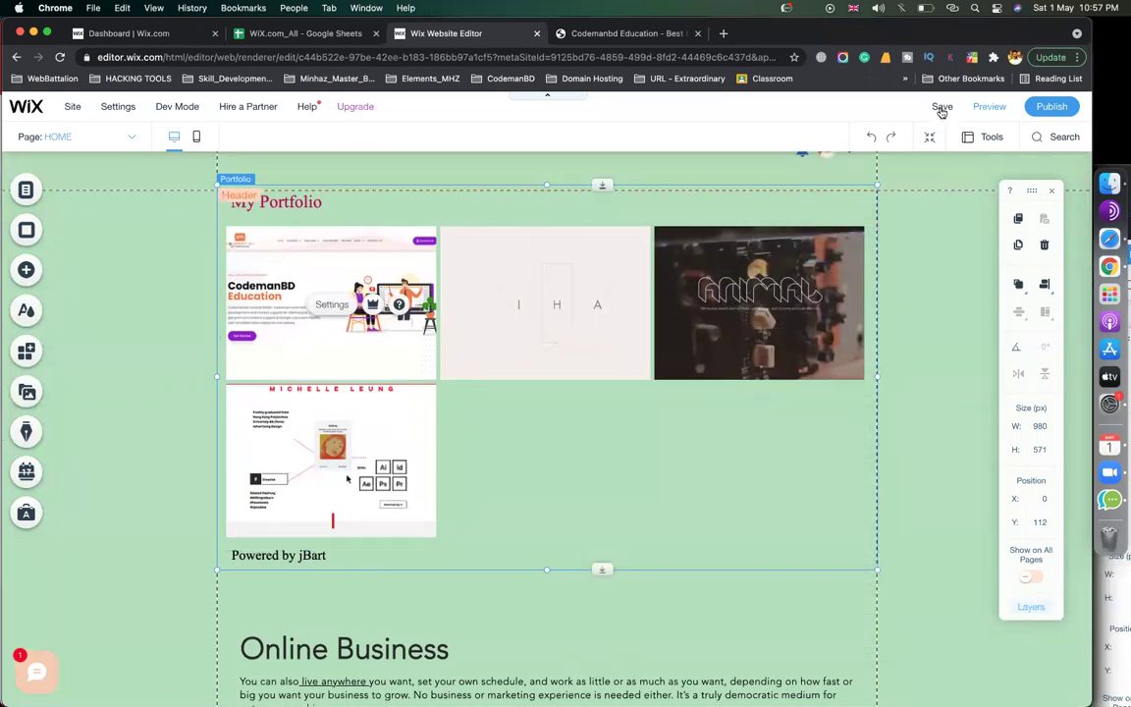
left_click(942, 107)
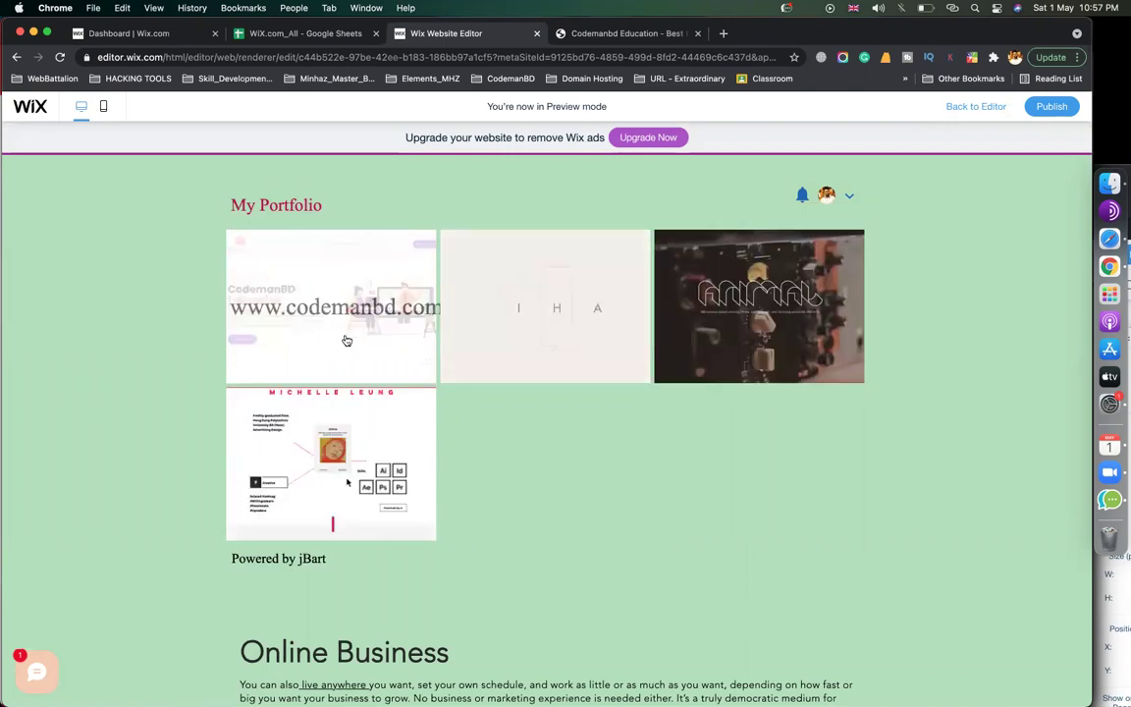
left_click(346, 339)
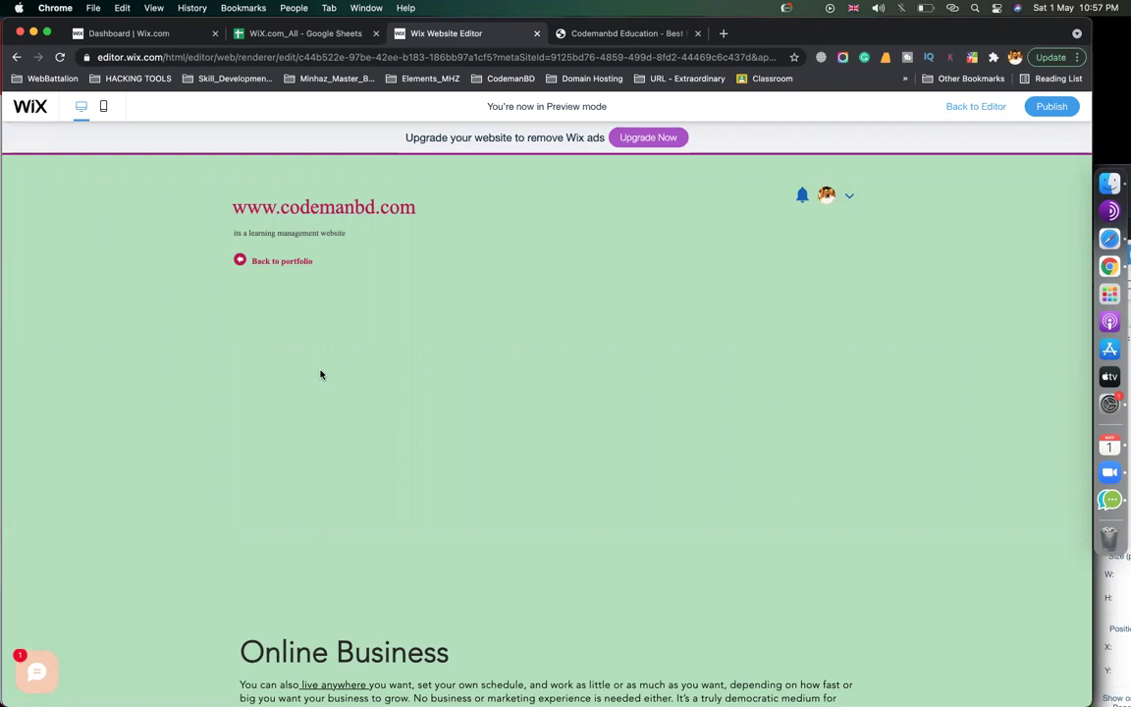
left_click(279, 262)
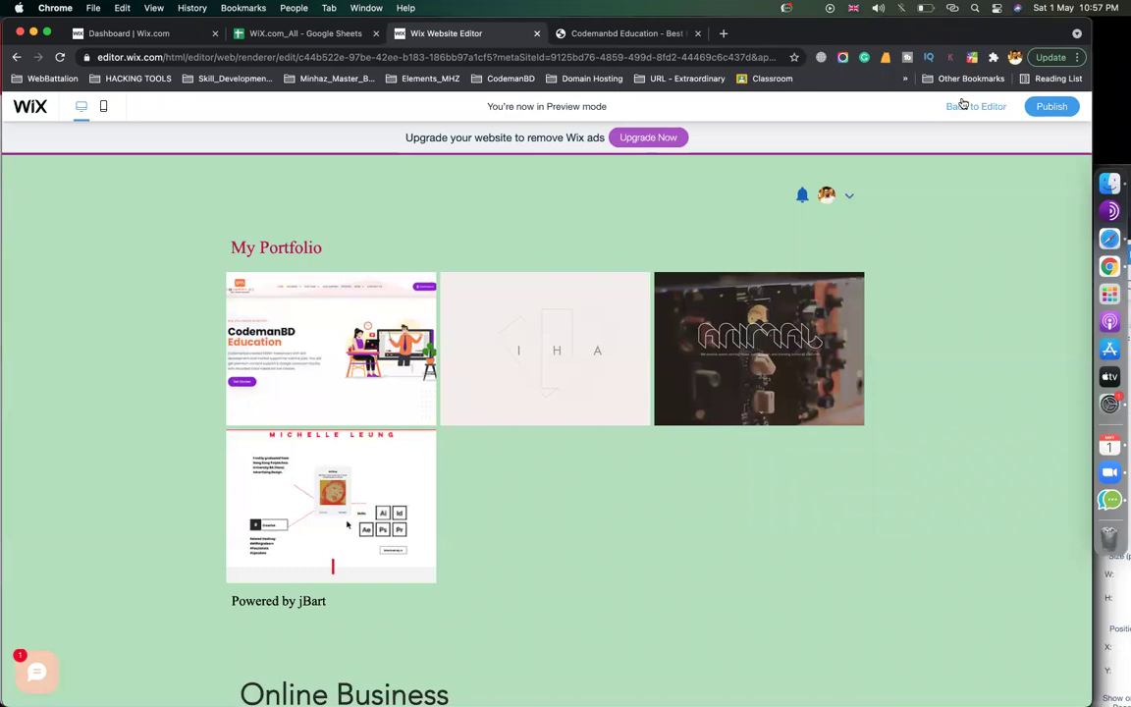
- Return from preview to the editor and apply Style3 to the portfolio, closing its settings to show the result
left_click(972, 106)
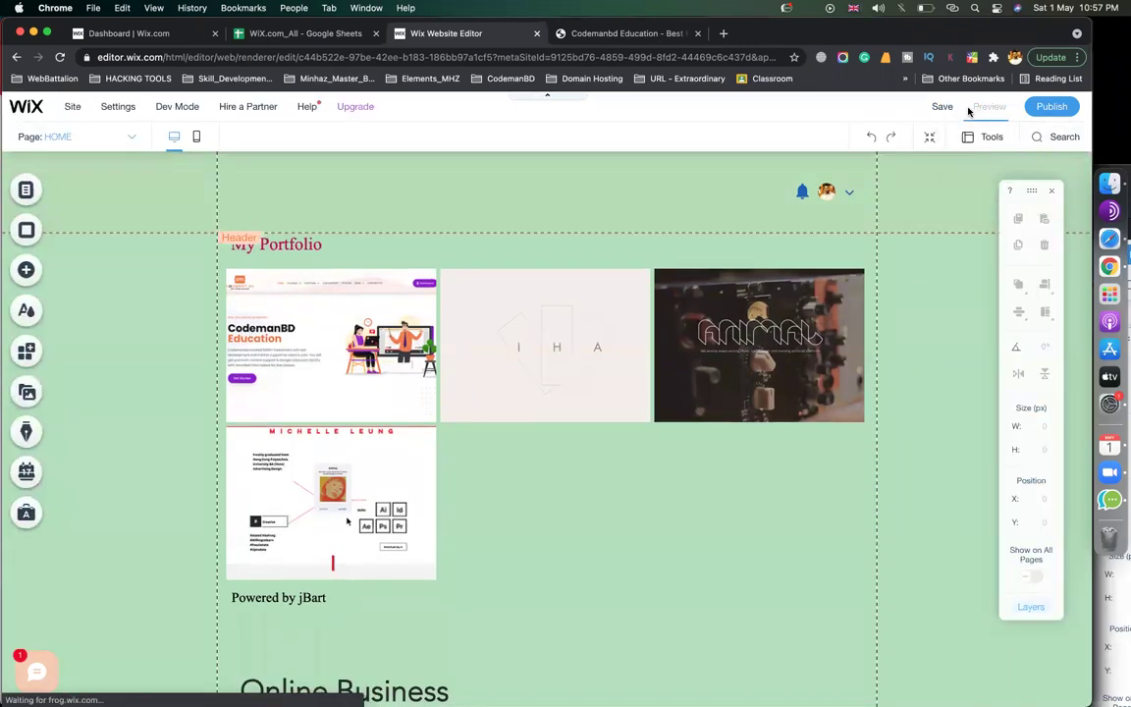
left_click(17, 57)
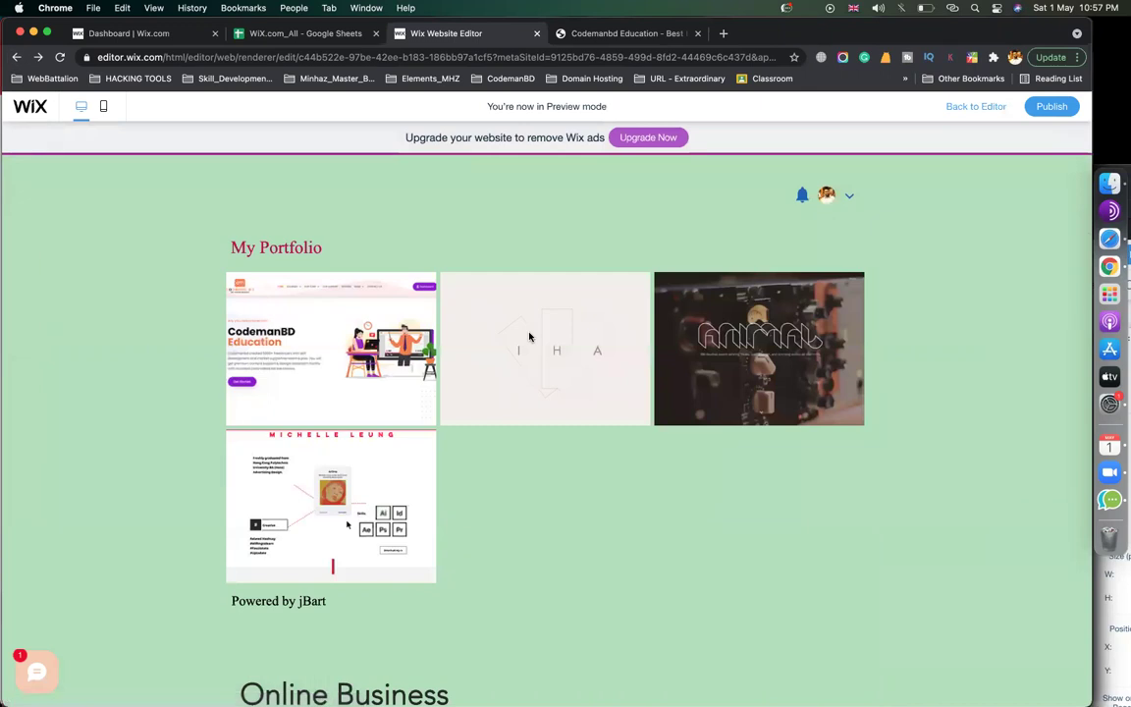
left_click(488, 366)
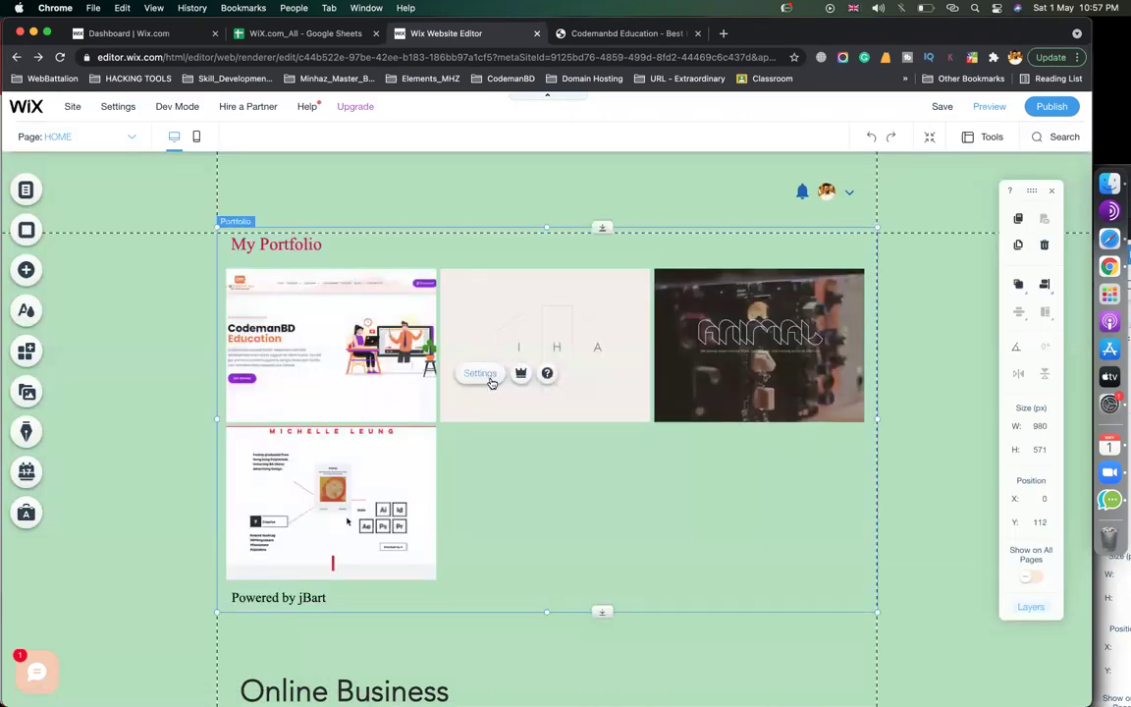
left_click(480, 373)
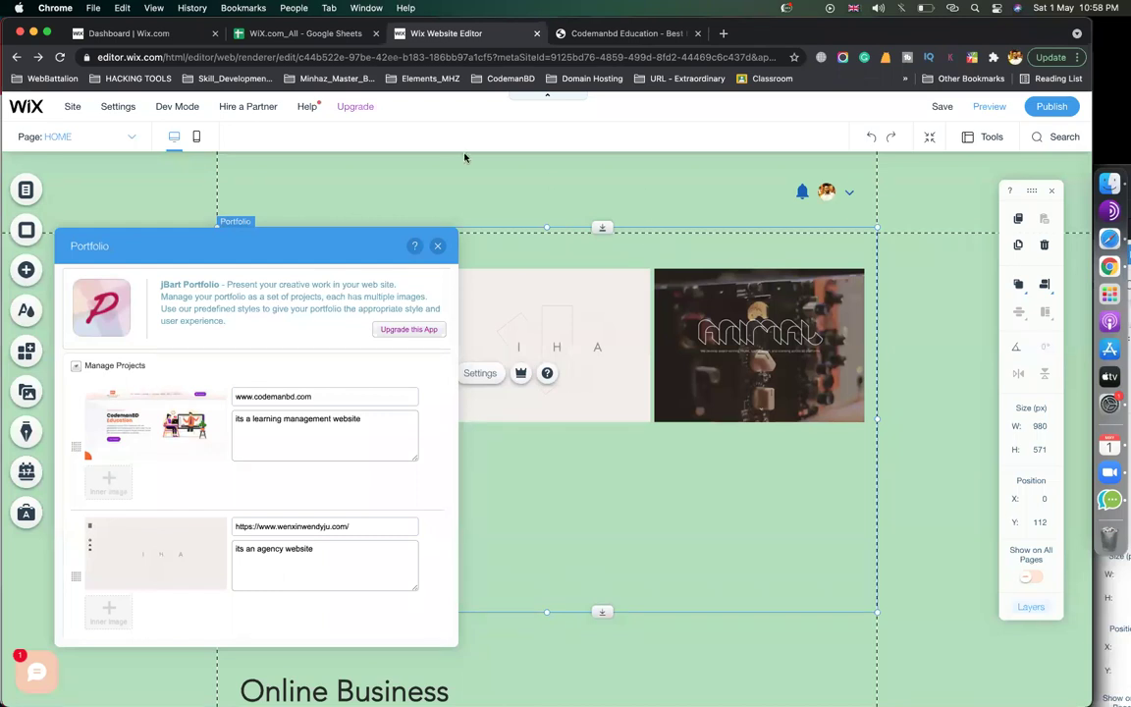
scroll(225, 443, "down", 5)
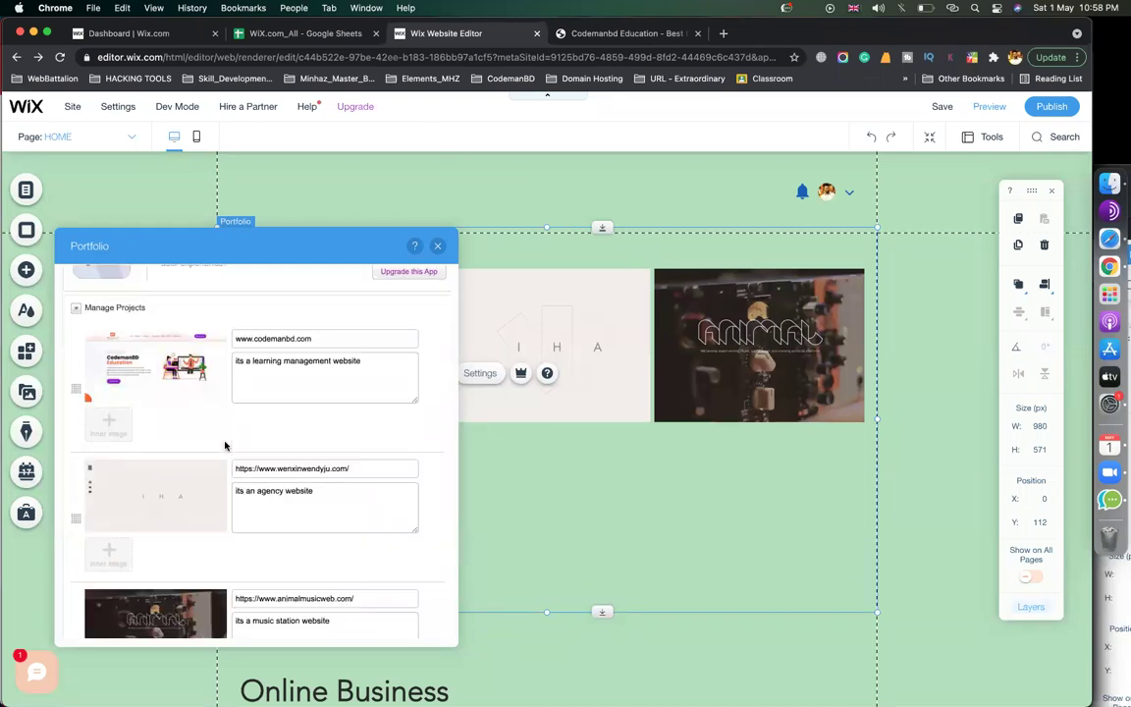
scroll(176, 430, "up", 5)
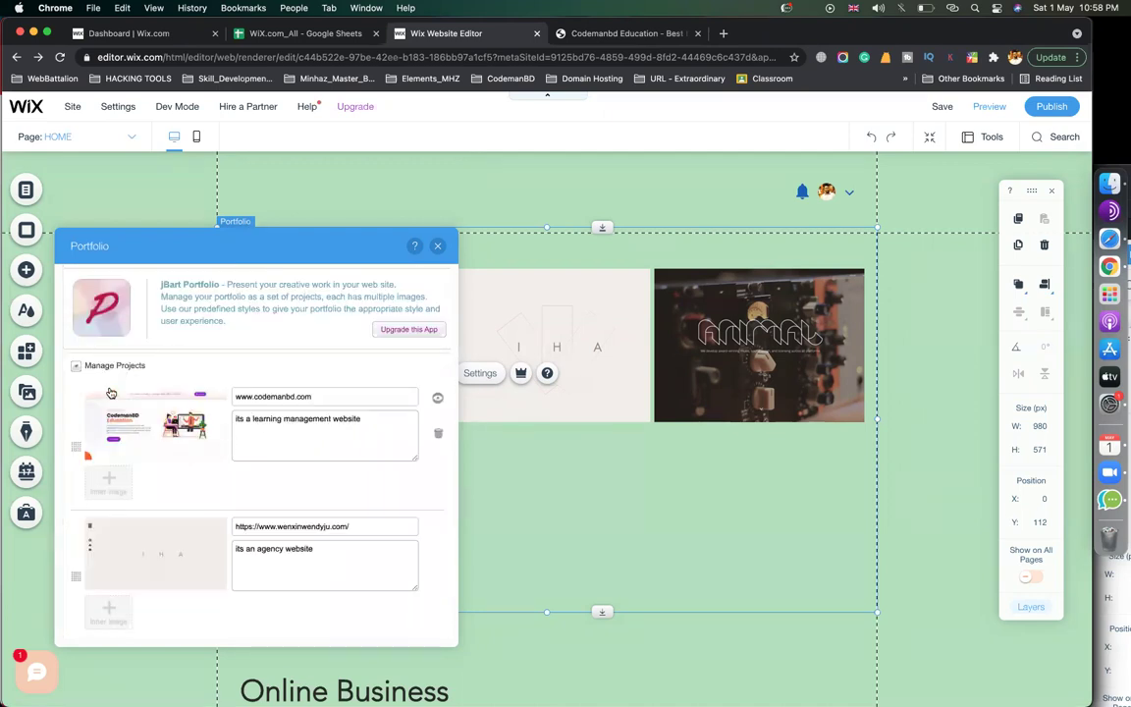
scroll(110, 393, "down", 8)
left_click(89, 541)
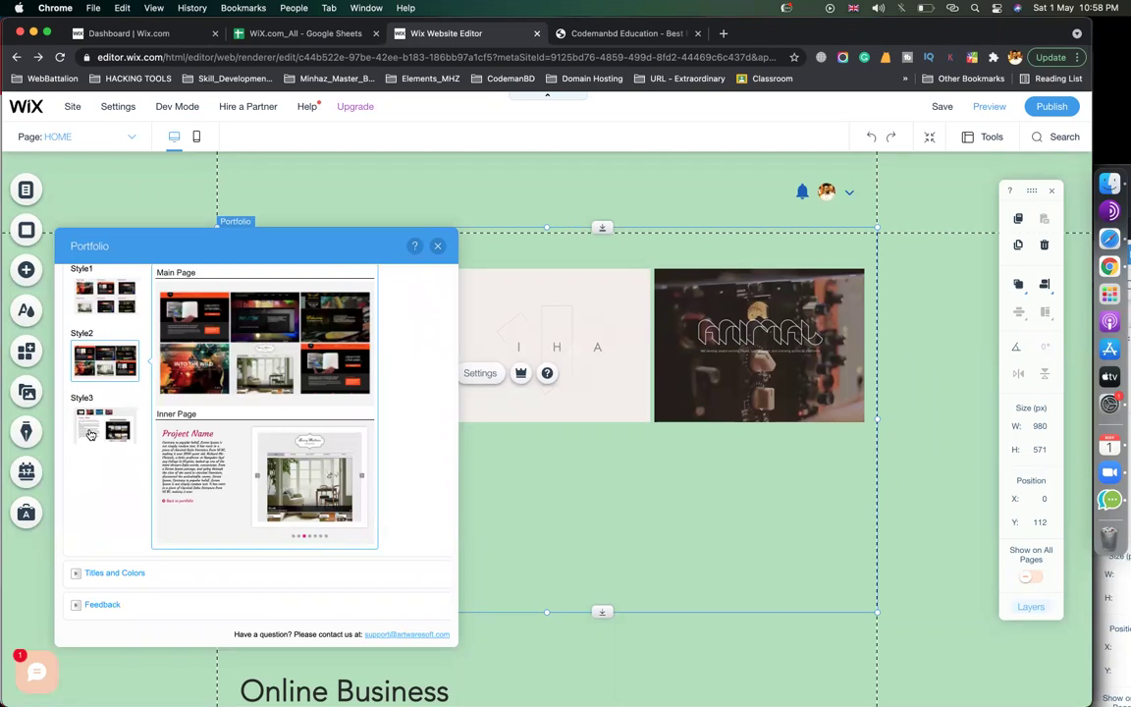
left_click(91, 434)
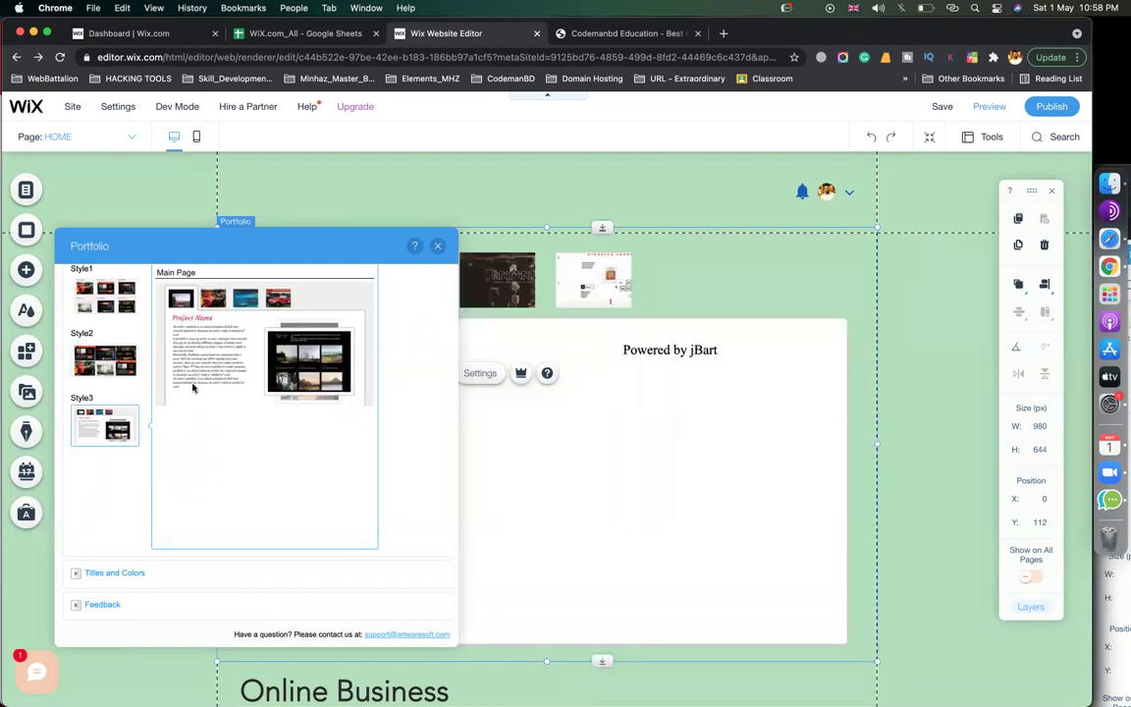
left_click(439, 248)
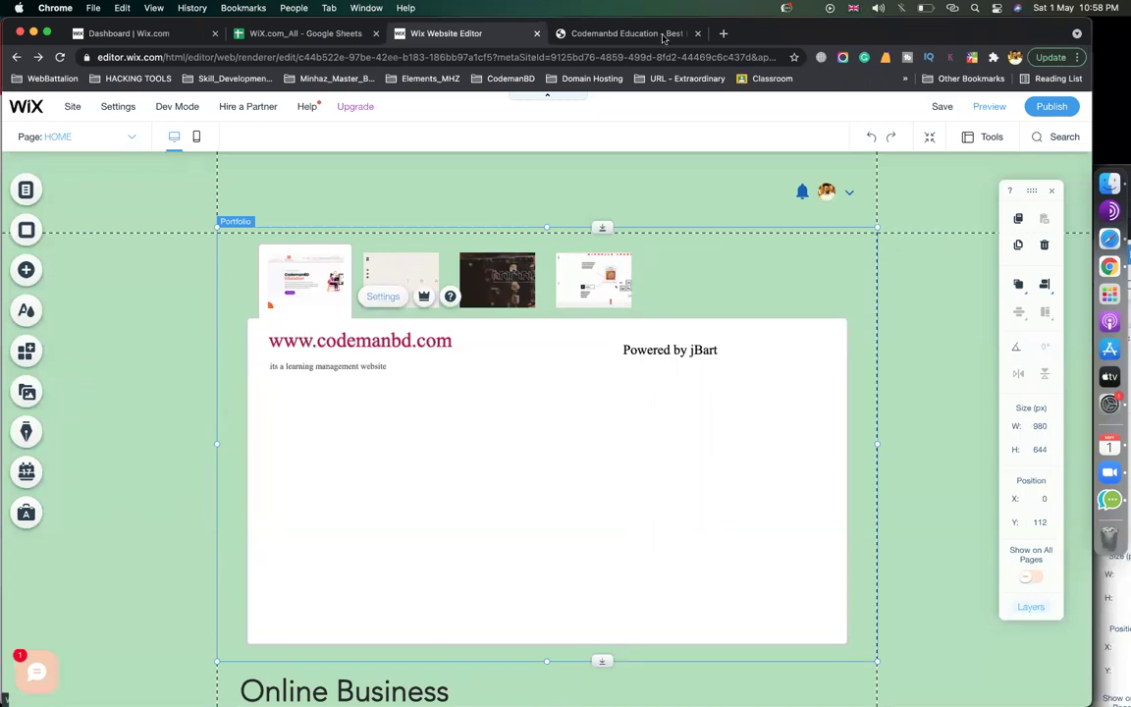
key("ctrl+Tab")
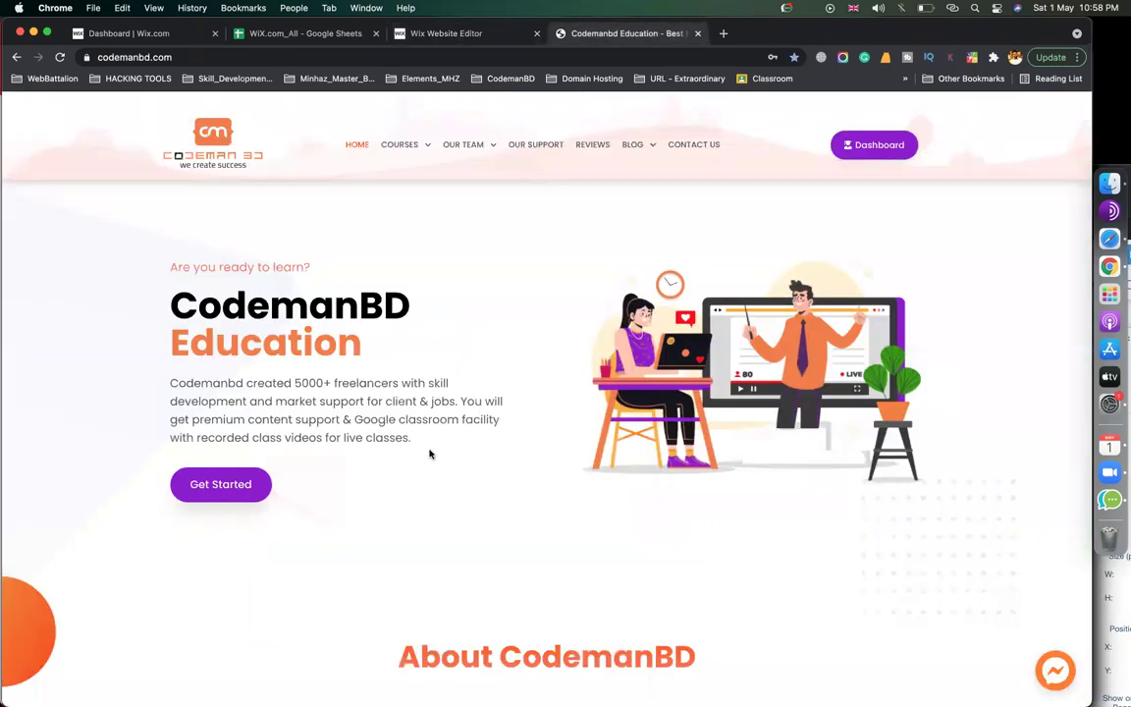
left_click_drag(427, 450, 169, 377)
key("super+c")
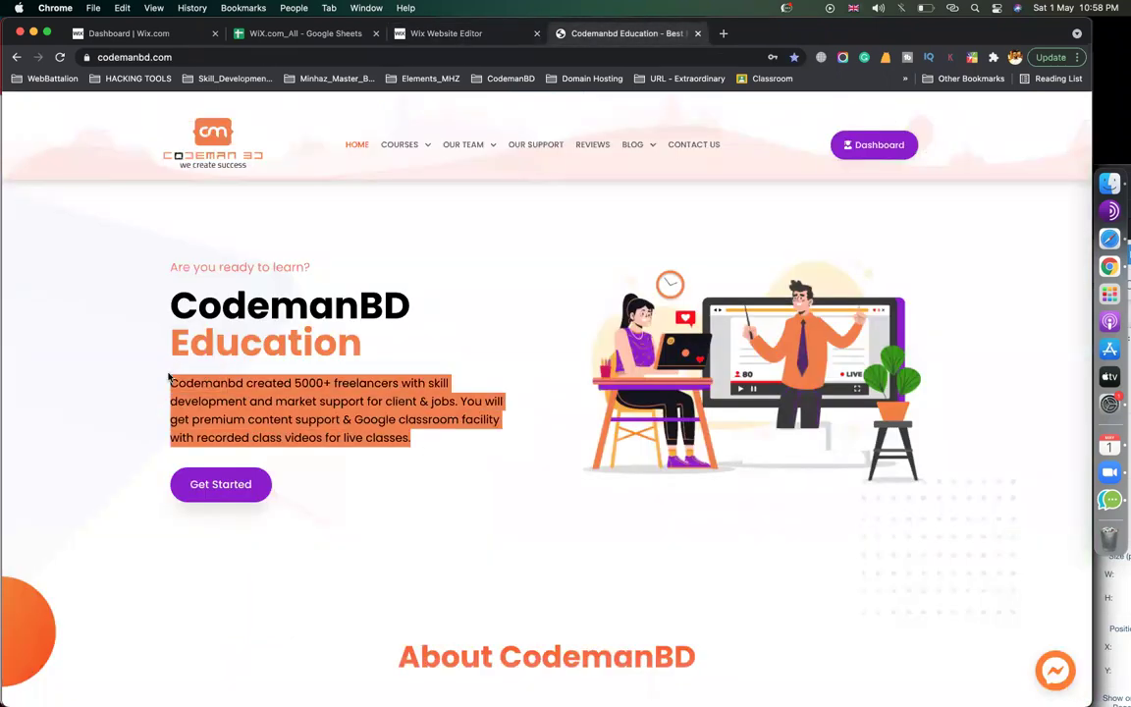
left_click(427, 33)
left_click(400, 424)
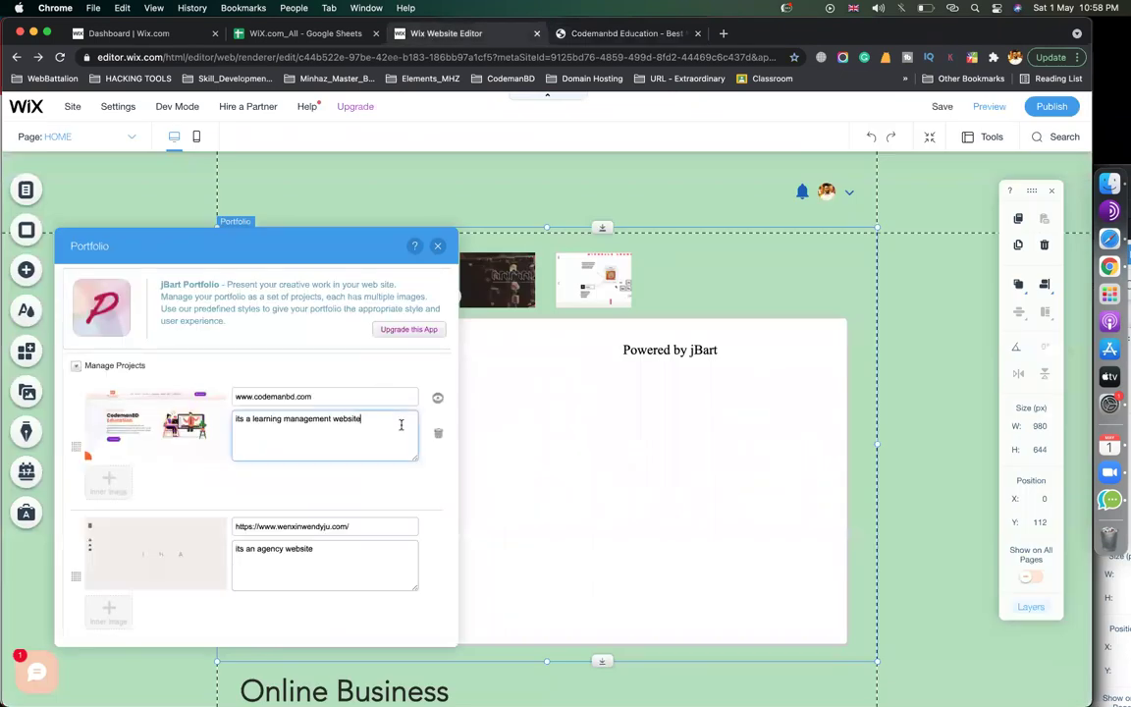
key("super+v")
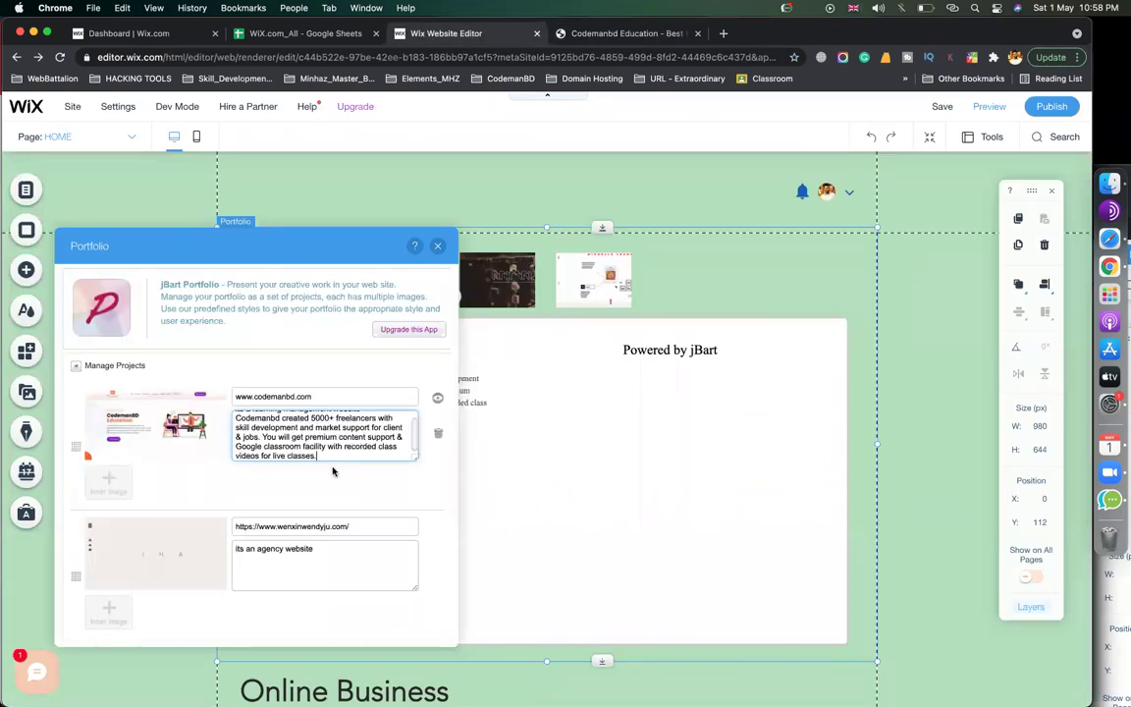
scroll(321, 454, "up", 1)
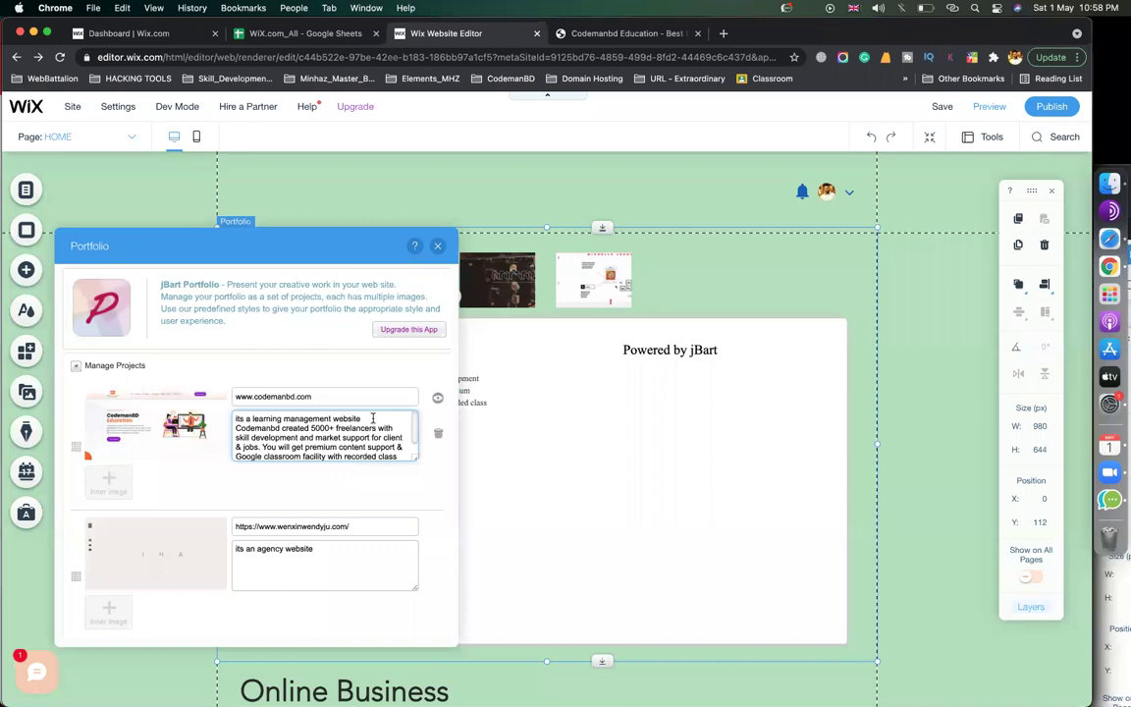
scroll(324, 435, "down", 1)
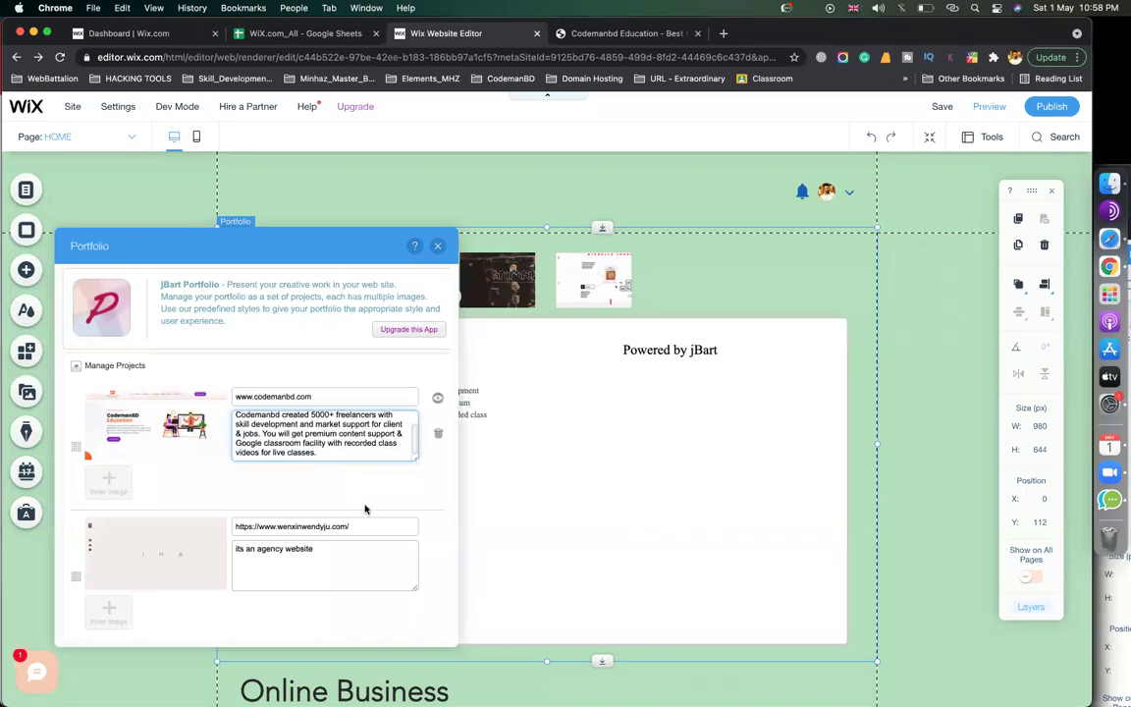
left_click(571, 457)
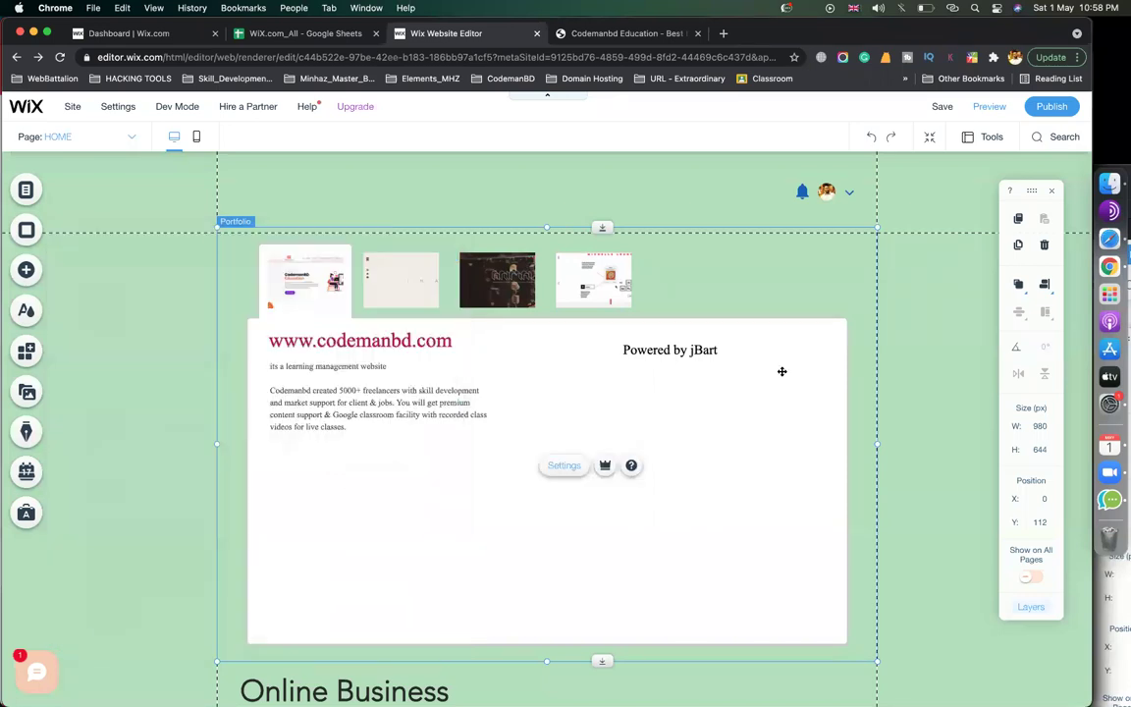
- Preview the site and check the title and description of each of the four portfolio projects
left_click(988, 109)
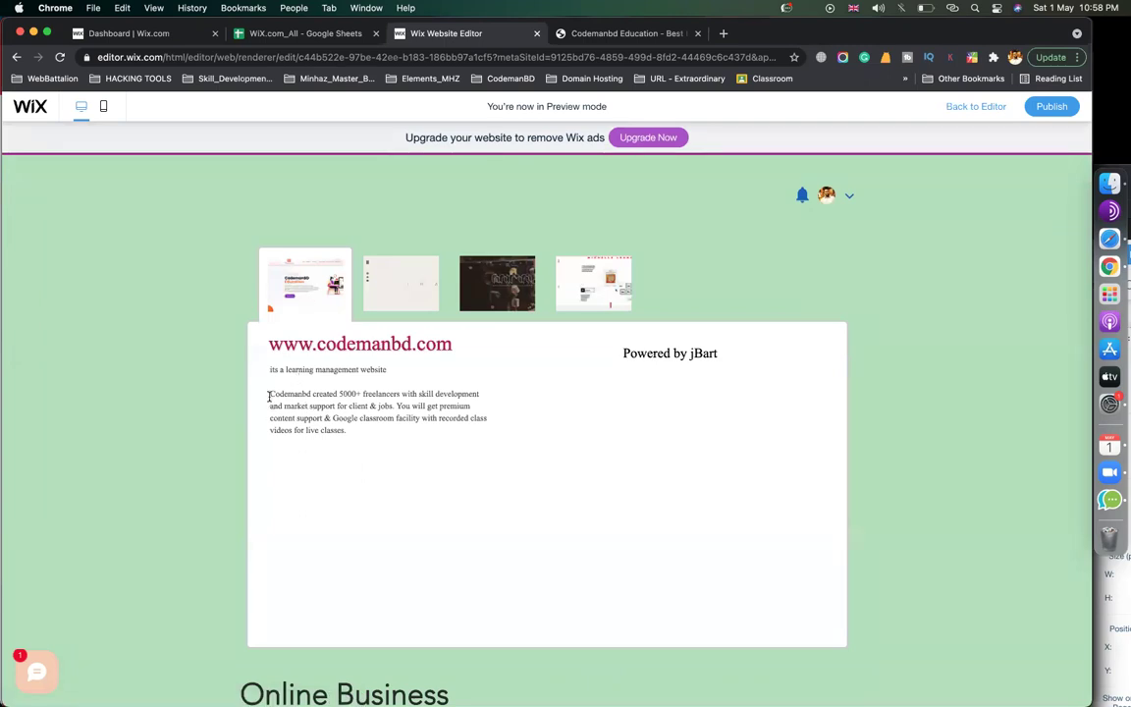
triple_click(343, 443)
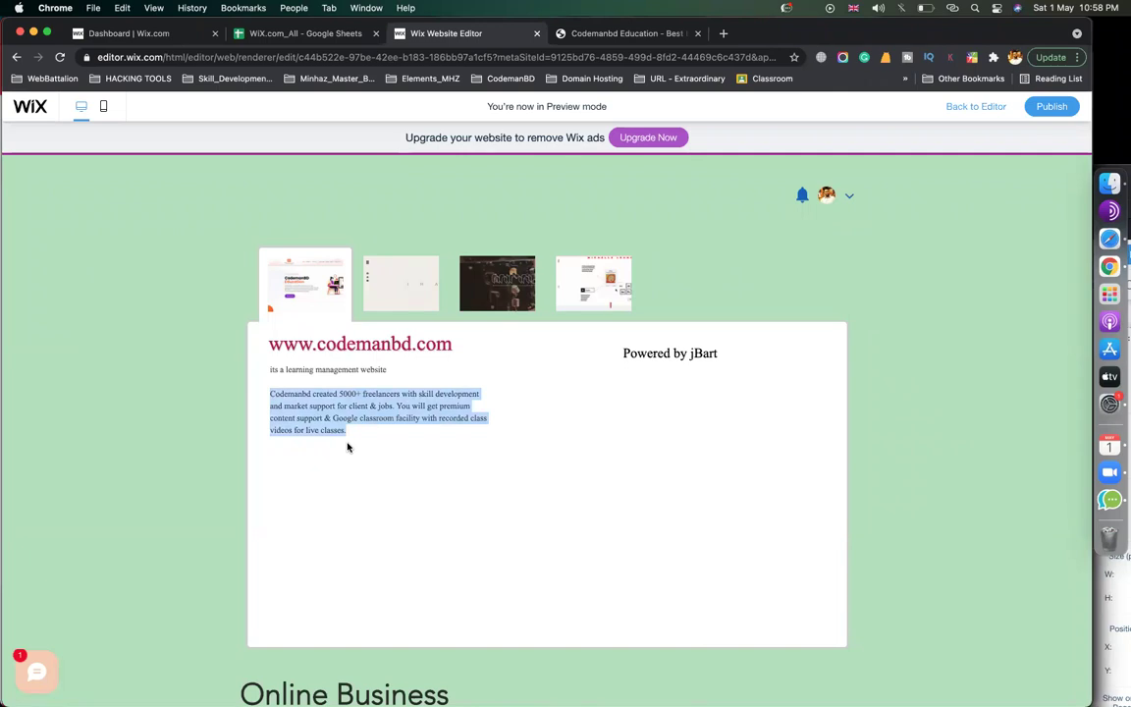
left_click(354, 267)
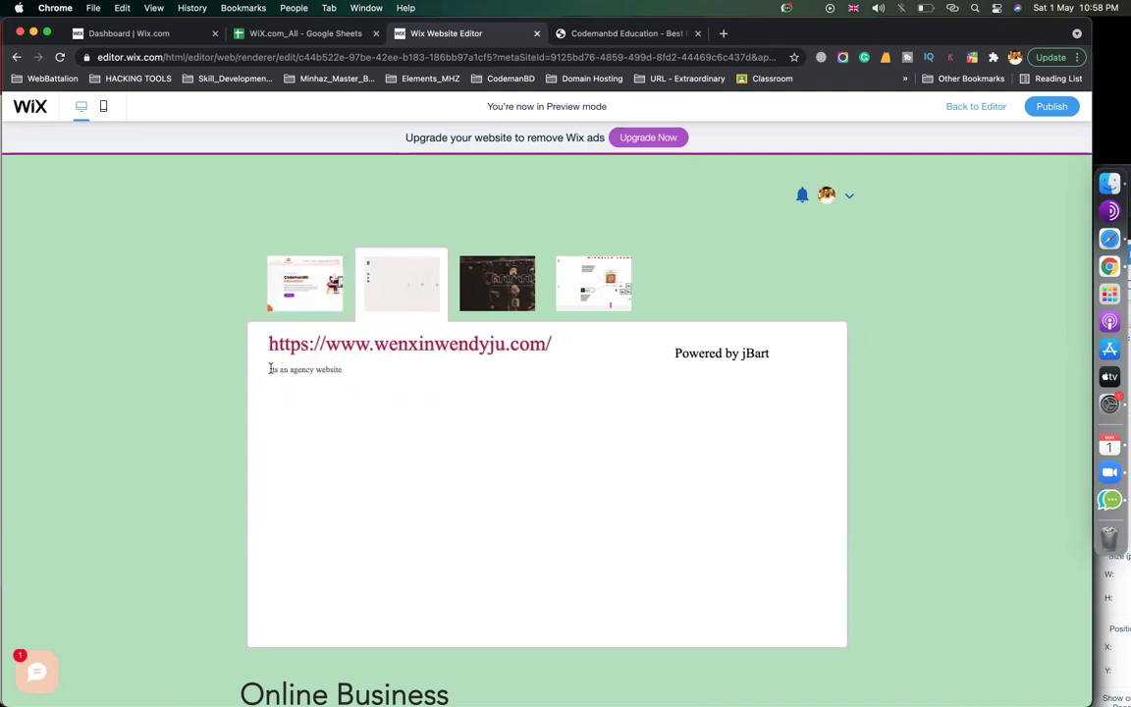
left_click_drag(270, 369, 342, 371)
left_click(598, 299)
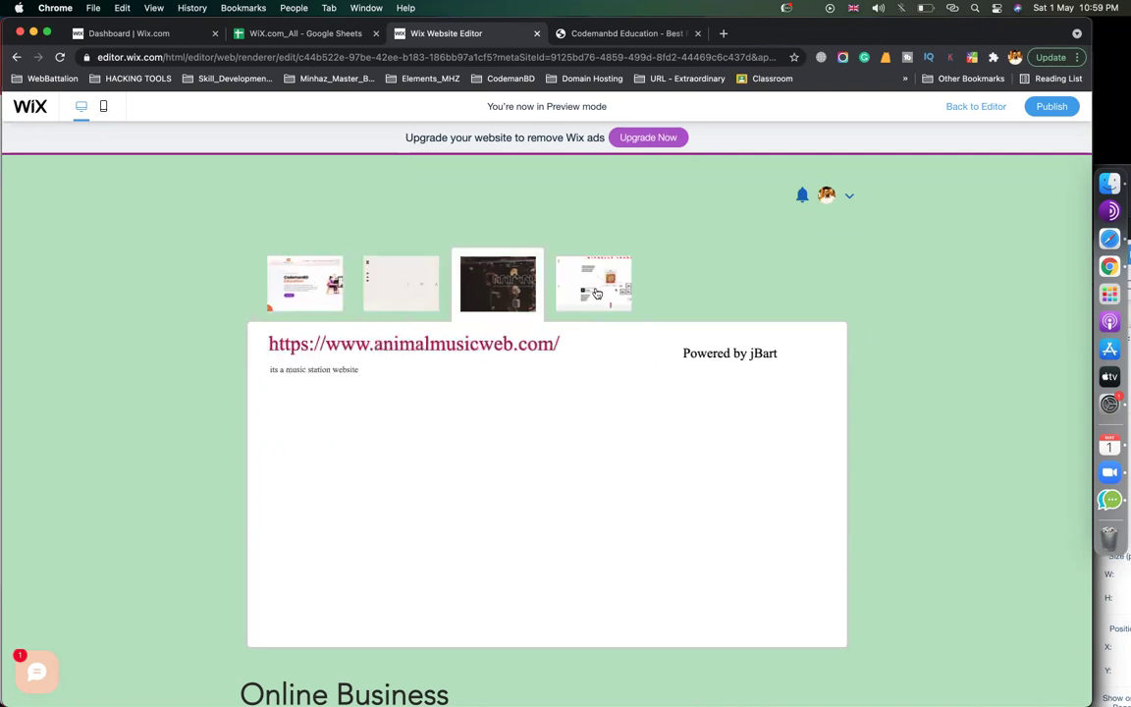
- Review the title and color notes in the Wix Portfolio sheet and return to the Wix site preview
left_click(329, 37)
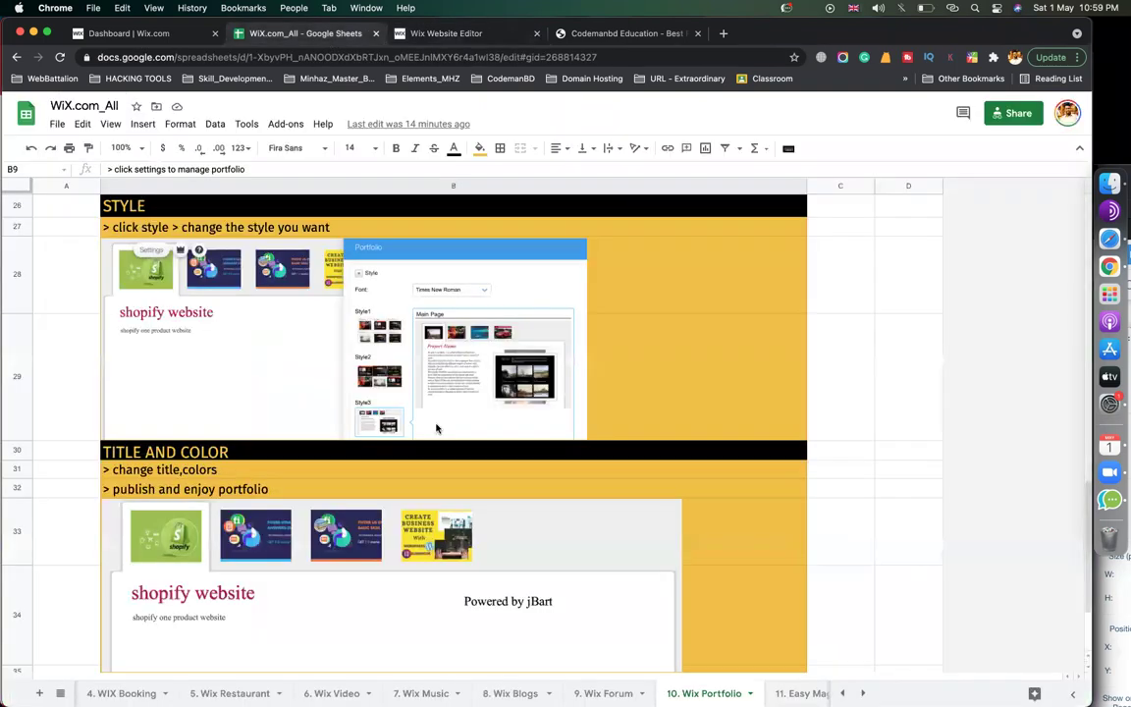
scroll(437, 429, "down", 5)
scroll(436, 429, "up", 4)
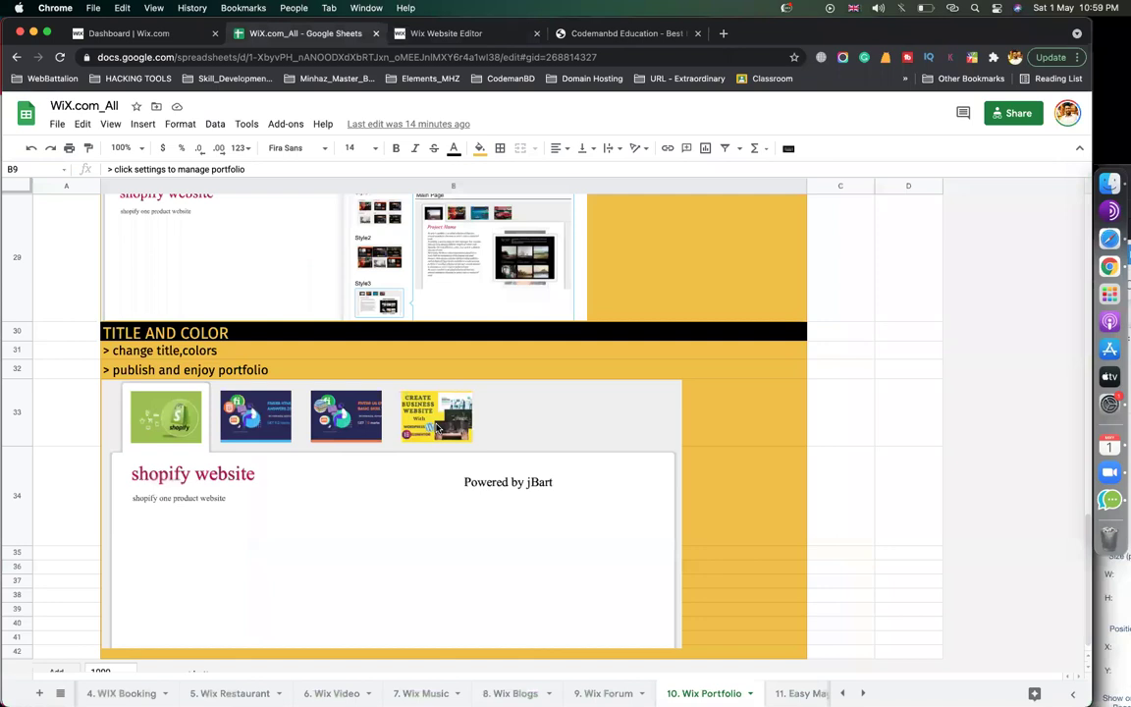
left_click(446, 33)
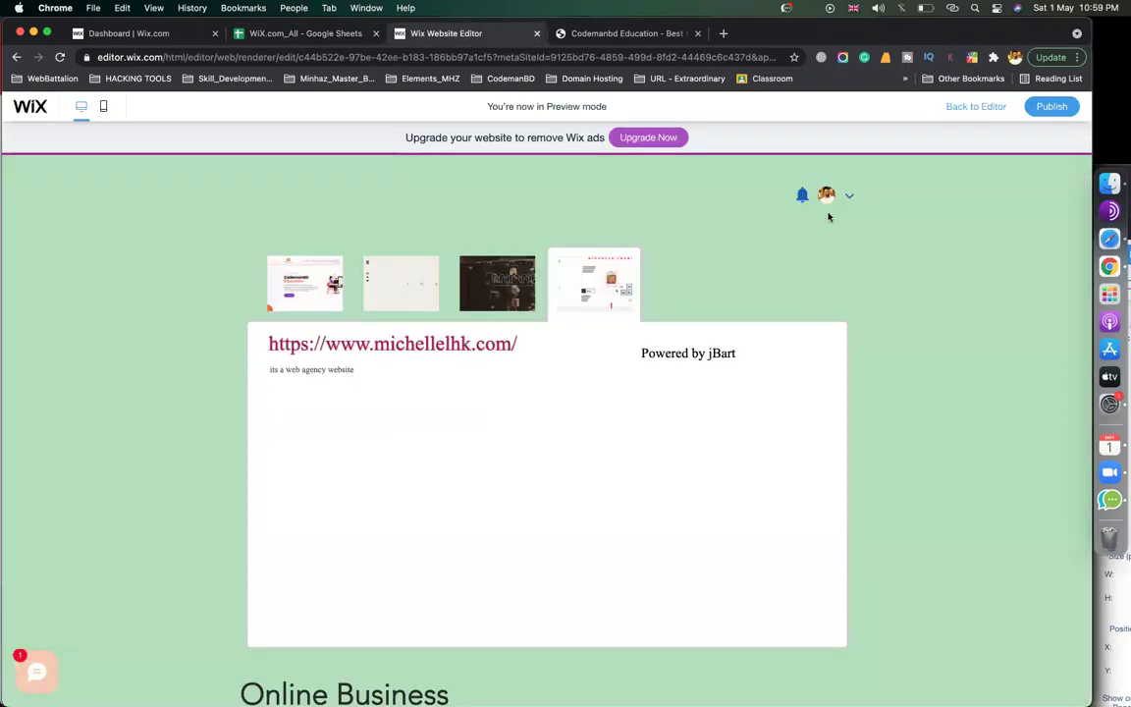
- Back in the editor, set the portfolio's background color to pale green in its title and color settings
left_click(961, 108)
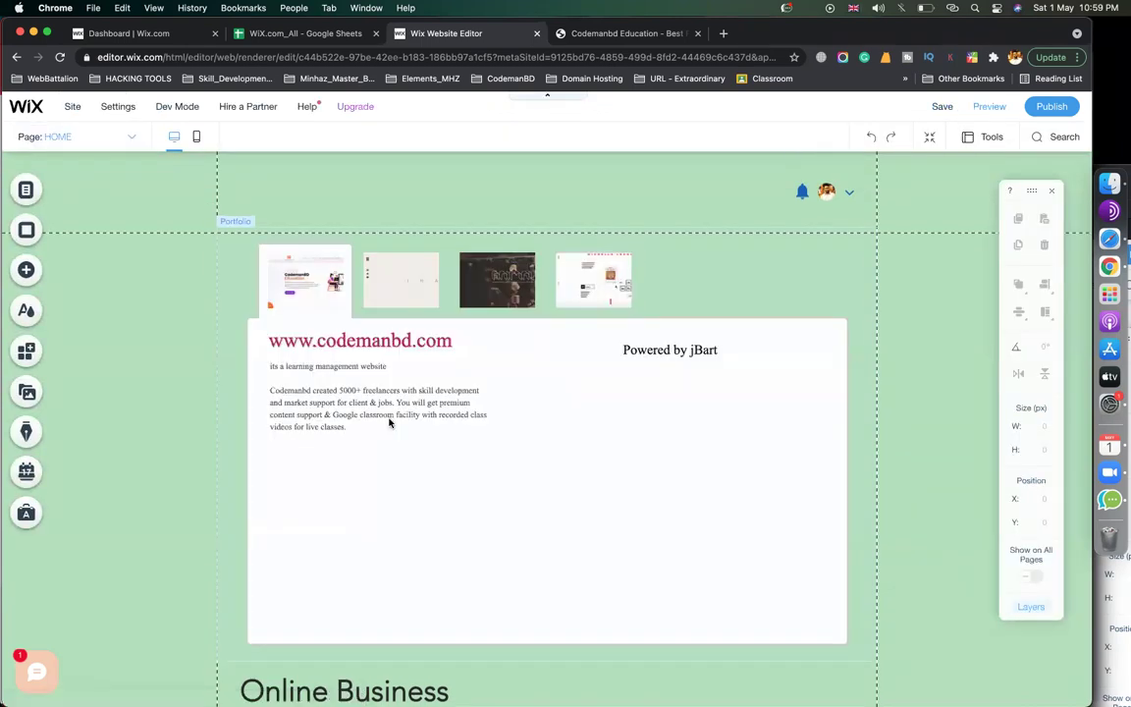
left_click(389, 426)
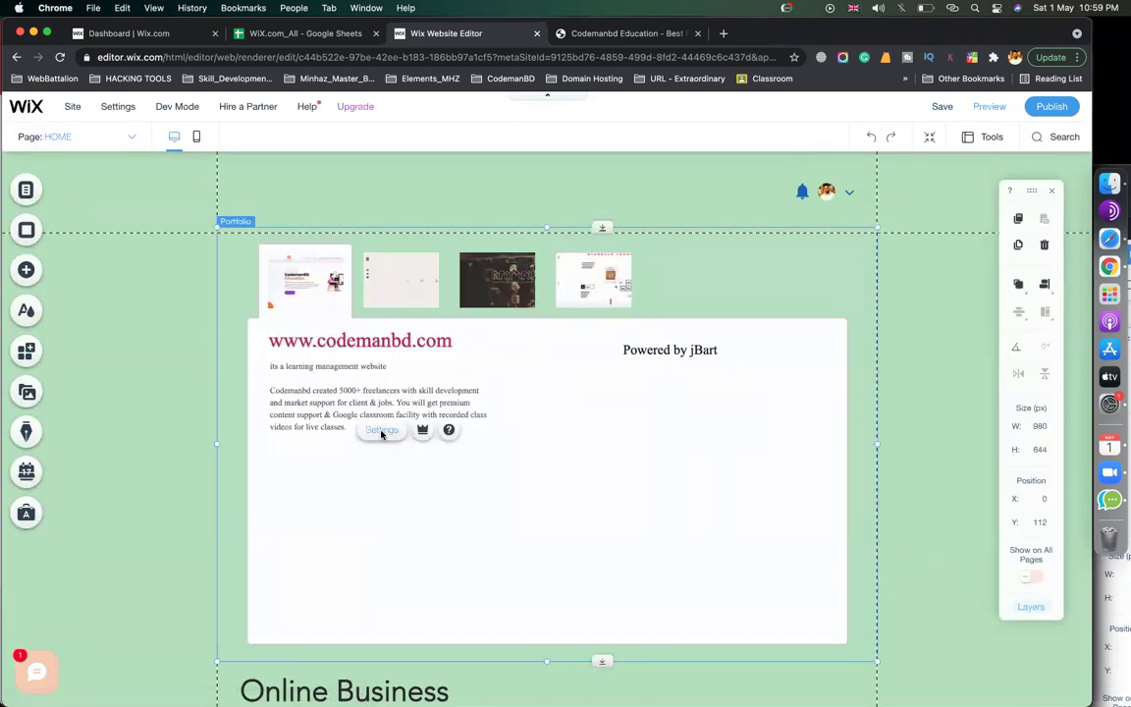
left_click(382, 432)
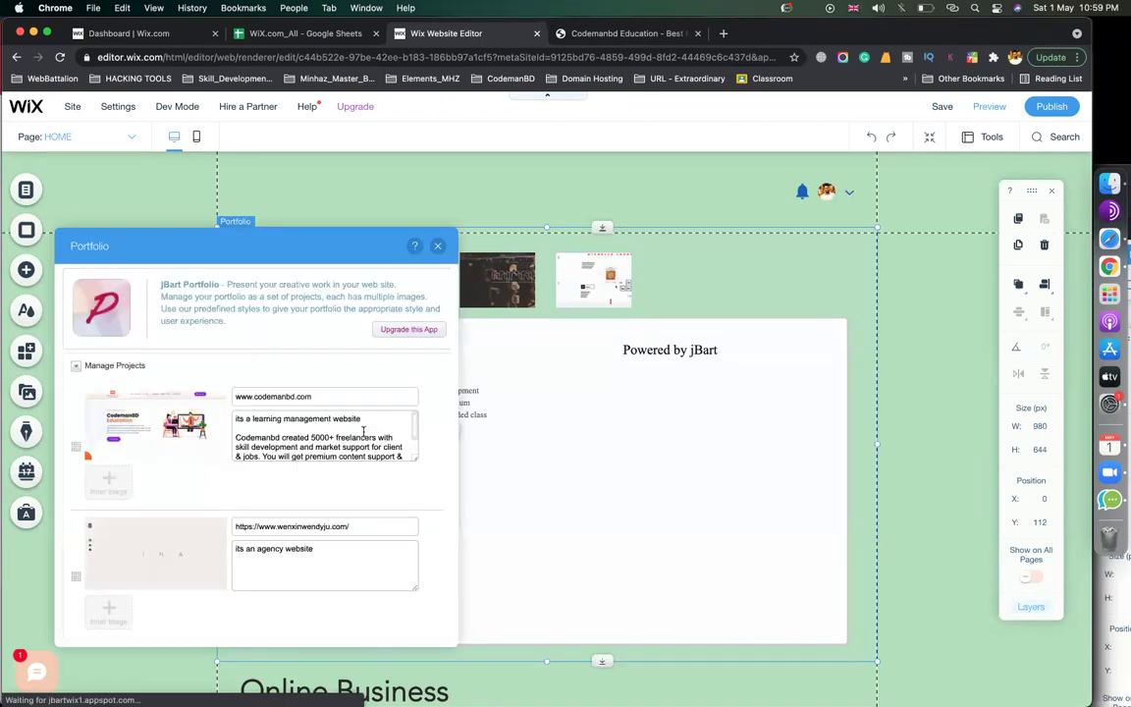
scroll(382, 435, "down", 2)
scroll(229, 496, "down", 2)
scroll(229, 496, "down", 5)
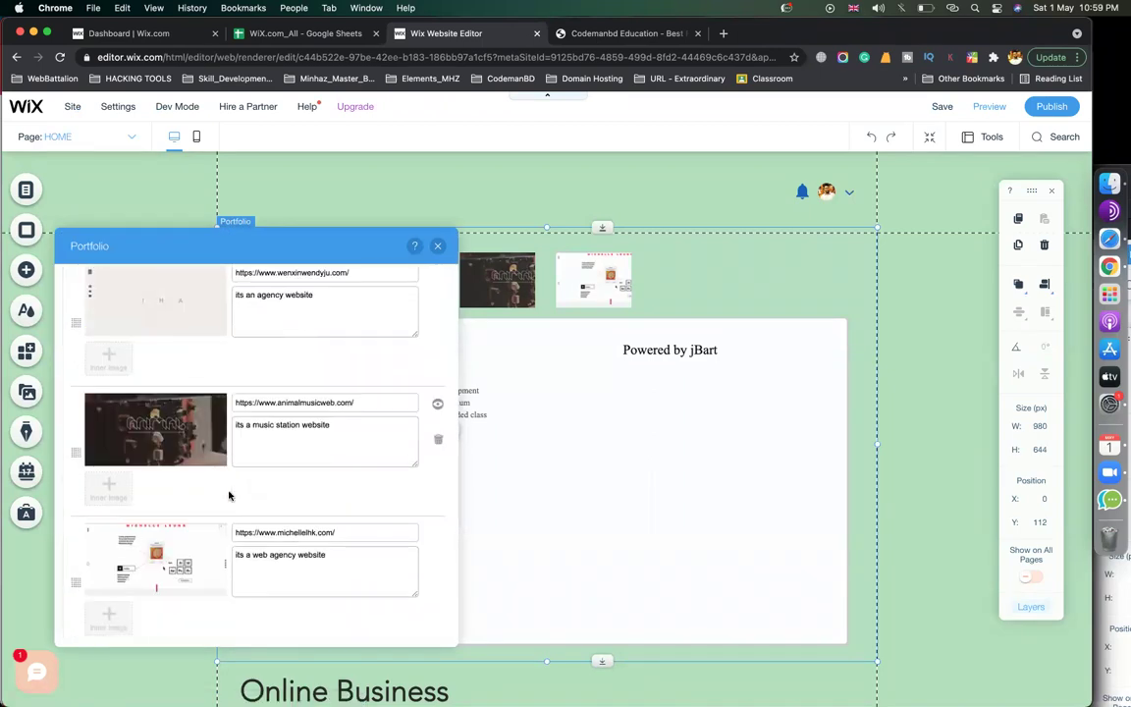
left_click(115, 572)
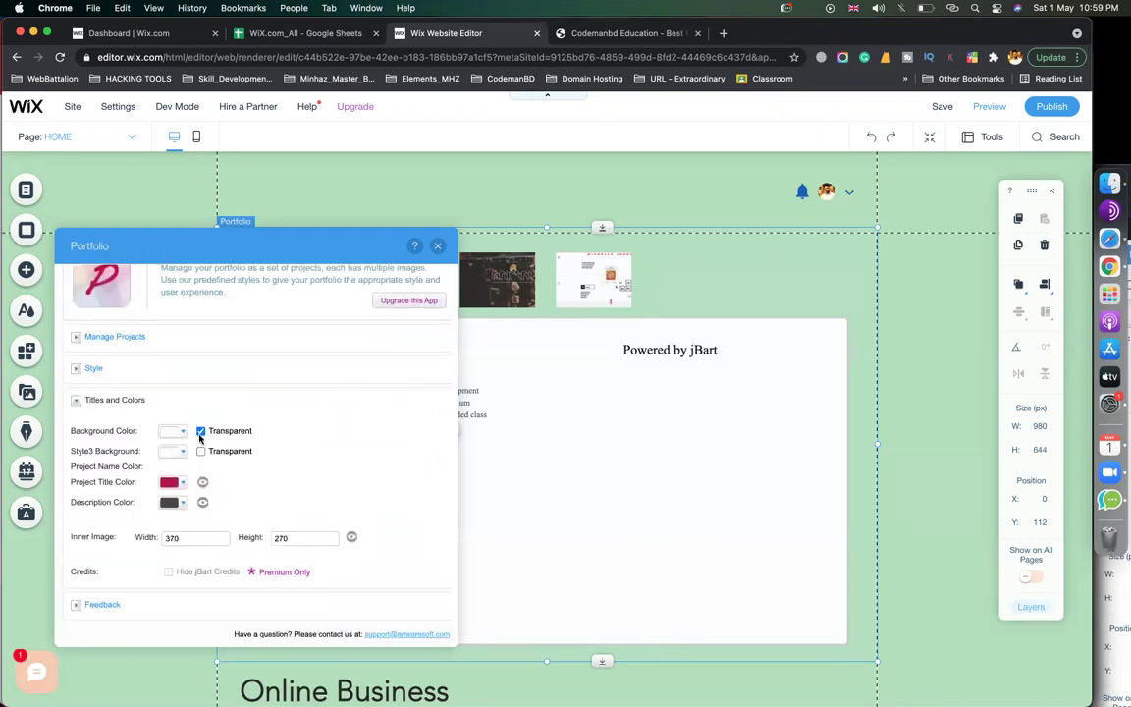
left_click(173, 432)
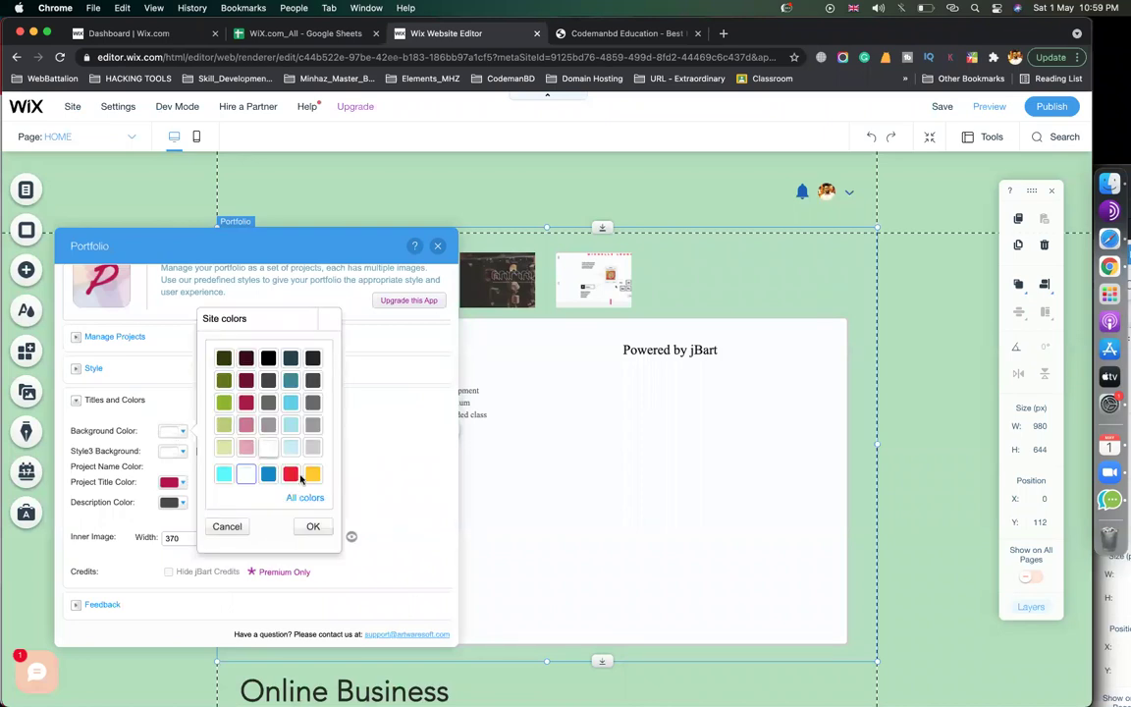
left_click(227, 450)
left_click(314, 527)
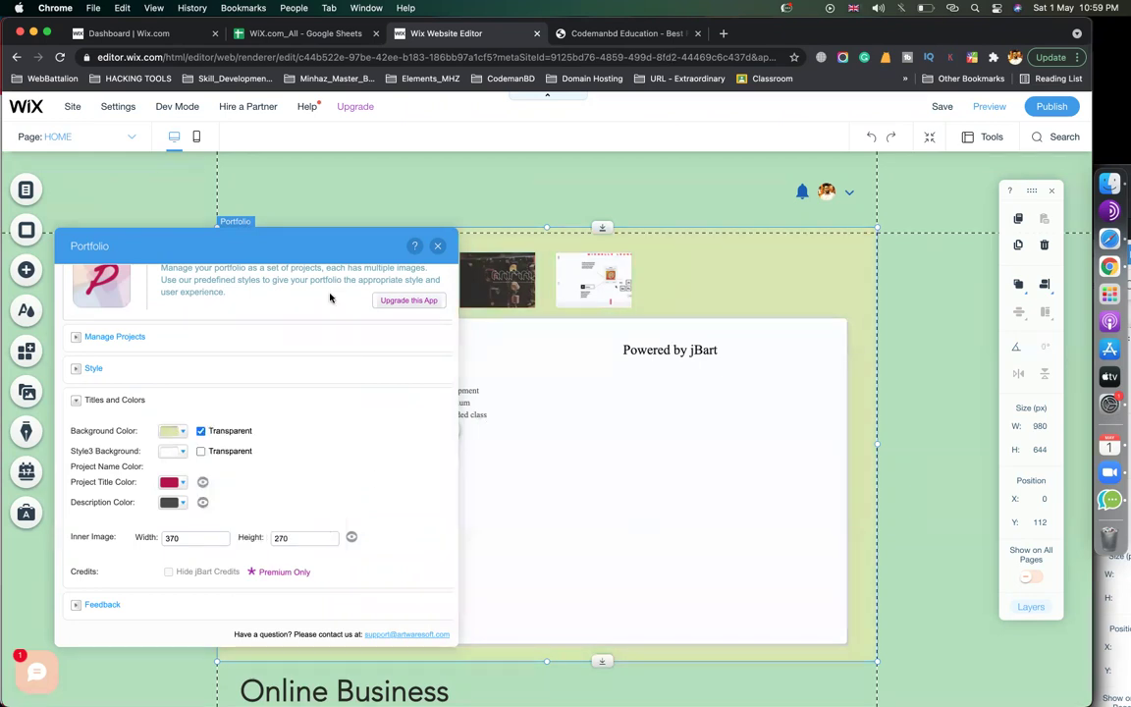
- Move the portfolio settings window off the project text and set the Style3 background to bright green
left_click_drag(246, 393, 243, 432)
left_click_drag(693, 290, 903, 318)
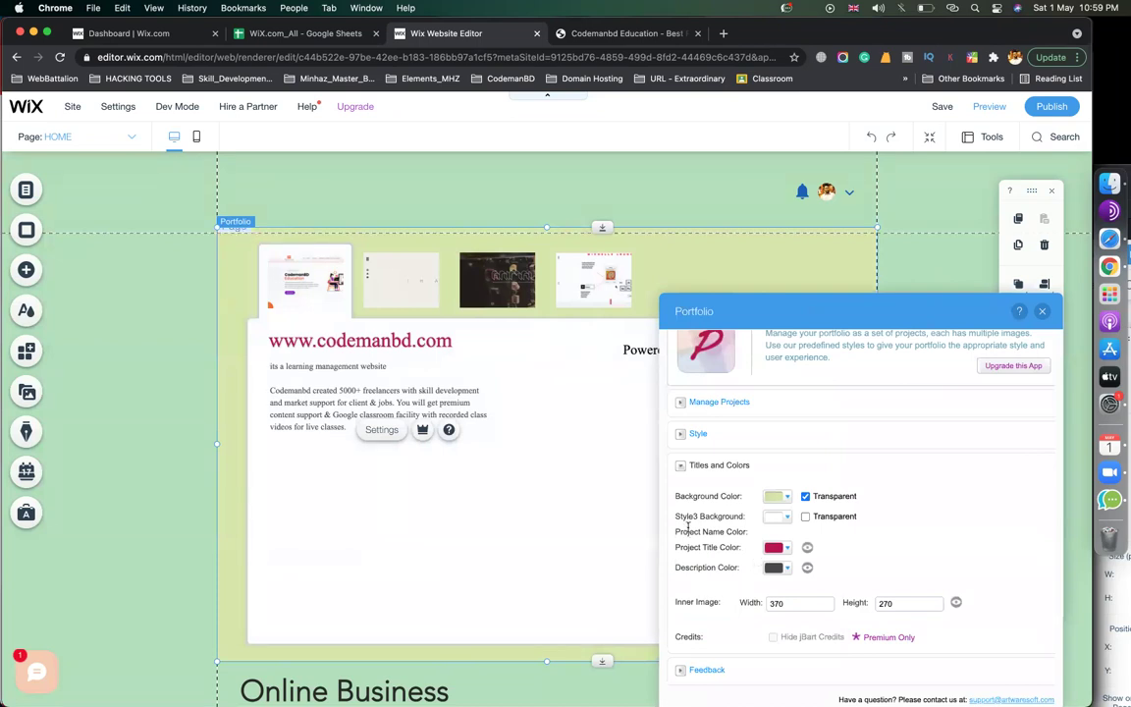
left_click(778, 516)
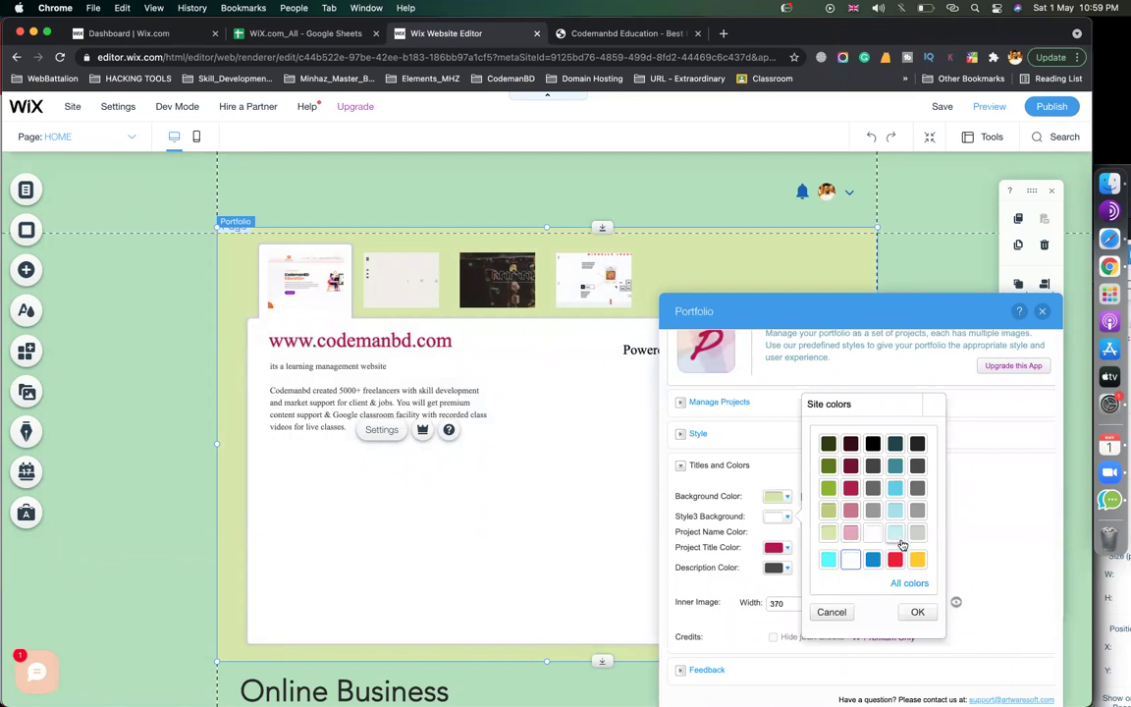
left_click(831, 489)
left_click(917, 612)
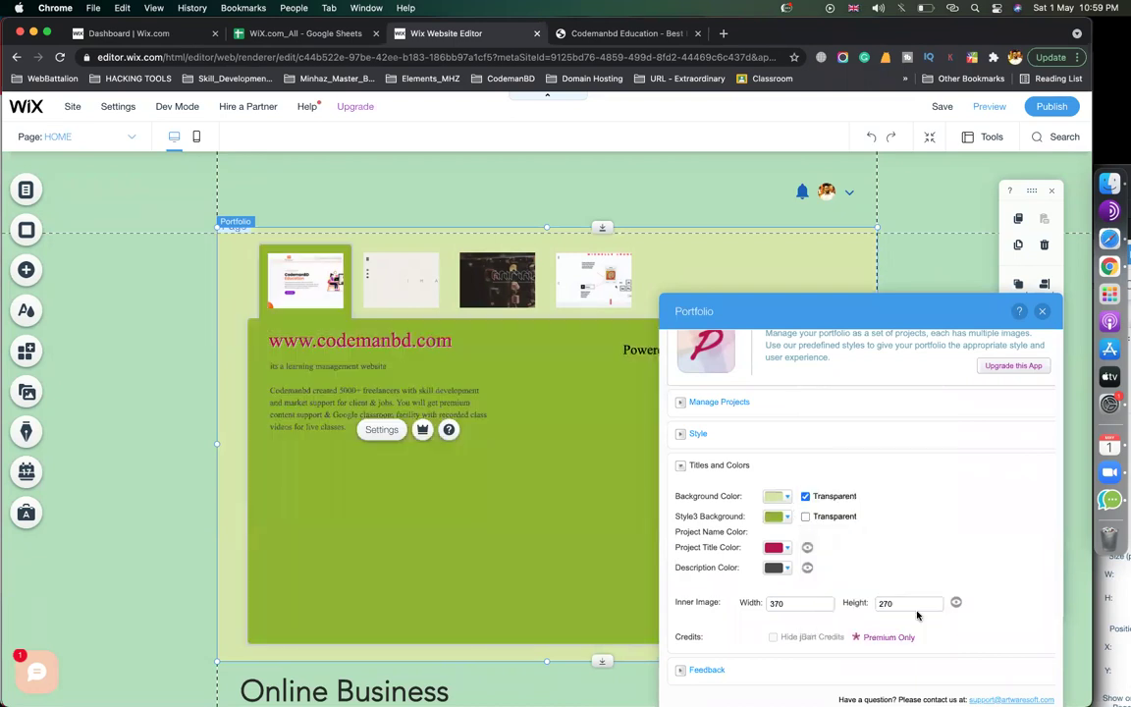
- Set the portfolio's Style3 background to light blue and the project title color to blue
left_click(776, 516)
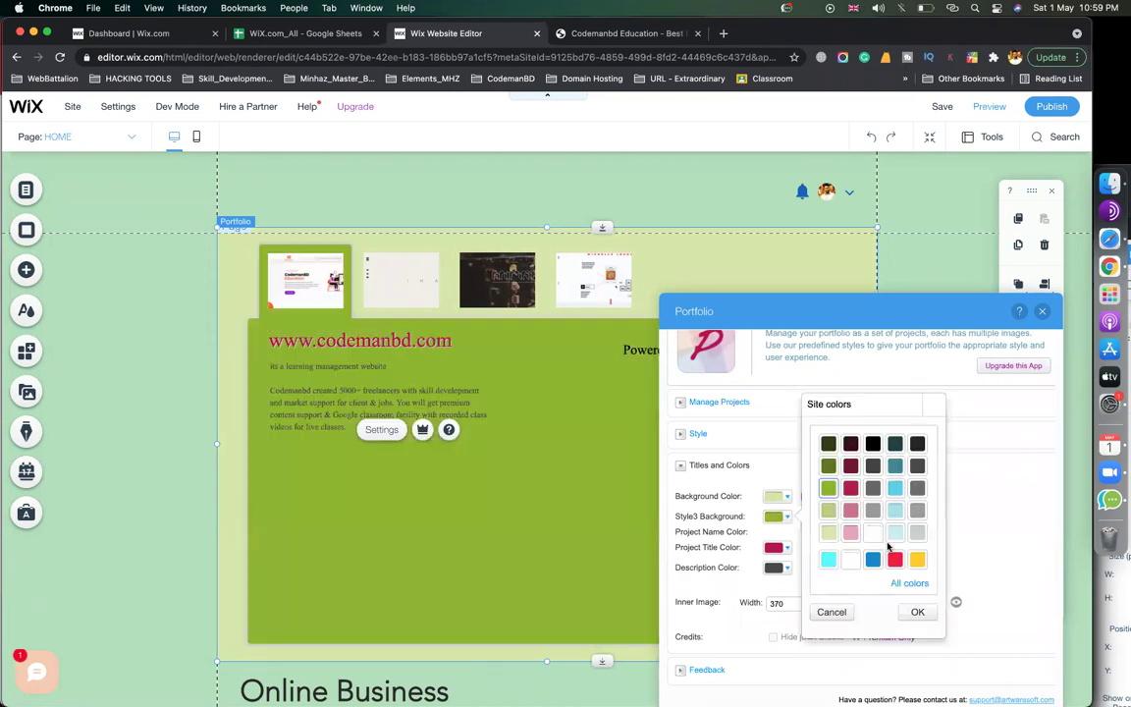
left_click(893, 535)
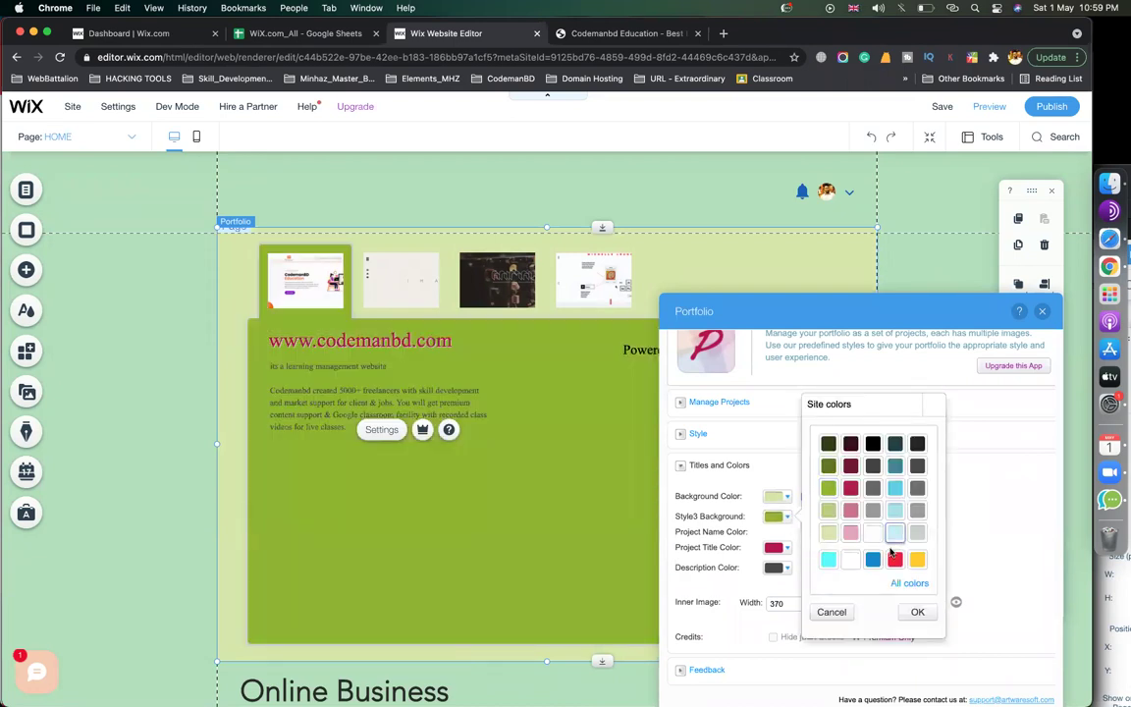
left_click(917, 611)
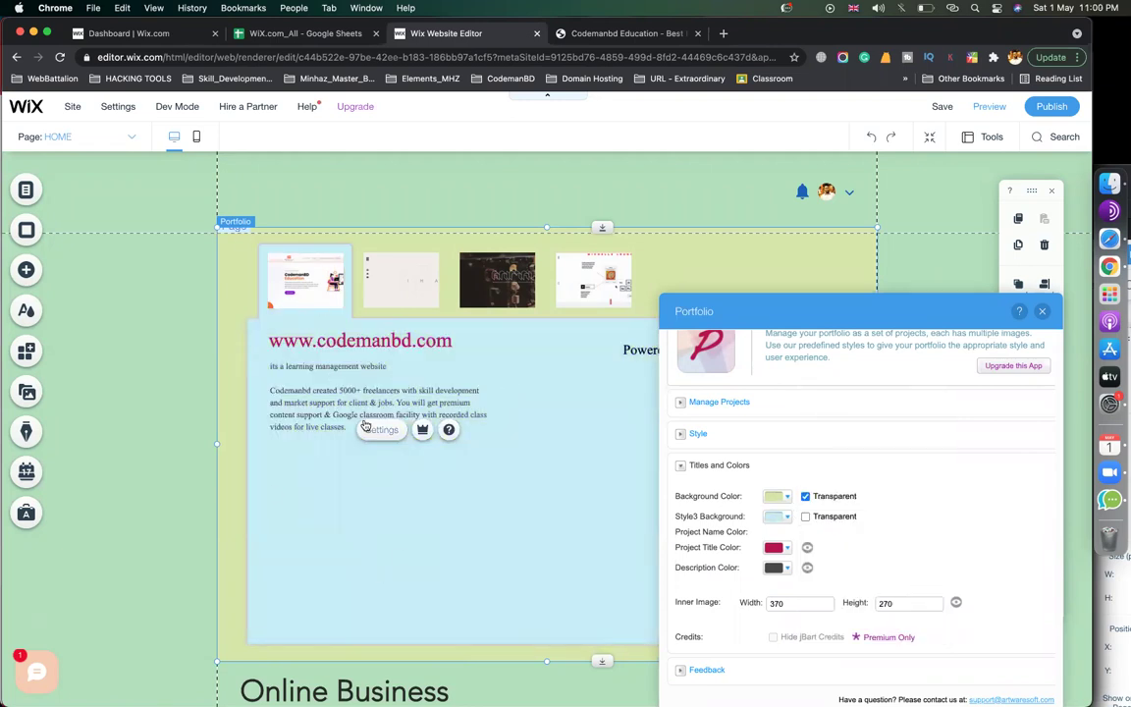
left_click(791, 555)
left_click(873, 590)
left_click(917, 642)
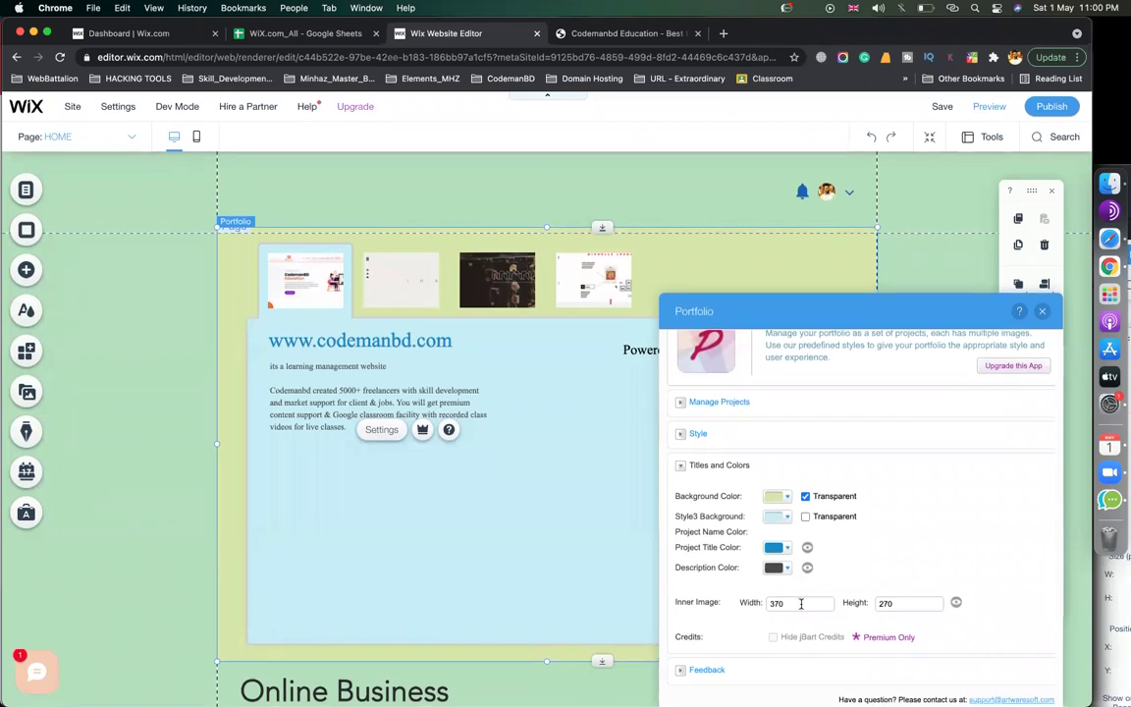
- Set the inner image width of the portfolio to 400, after trying 600
left_click_drag(796, 603, 756, 599)
type("600")
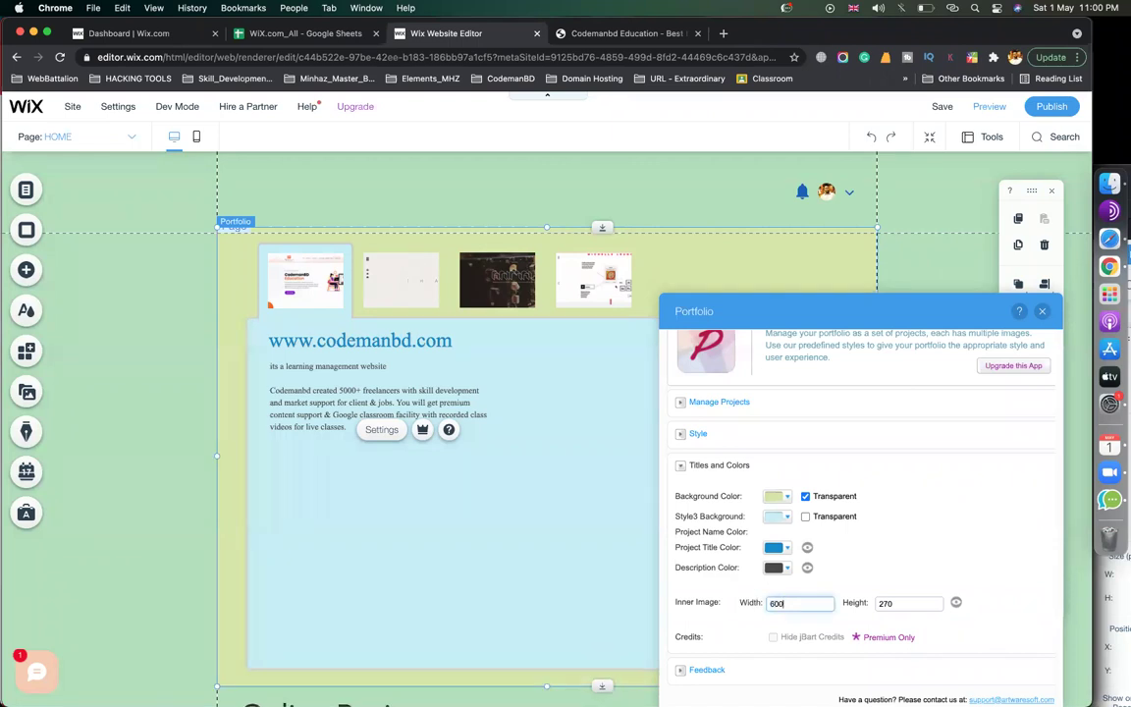
key("BackSpace")
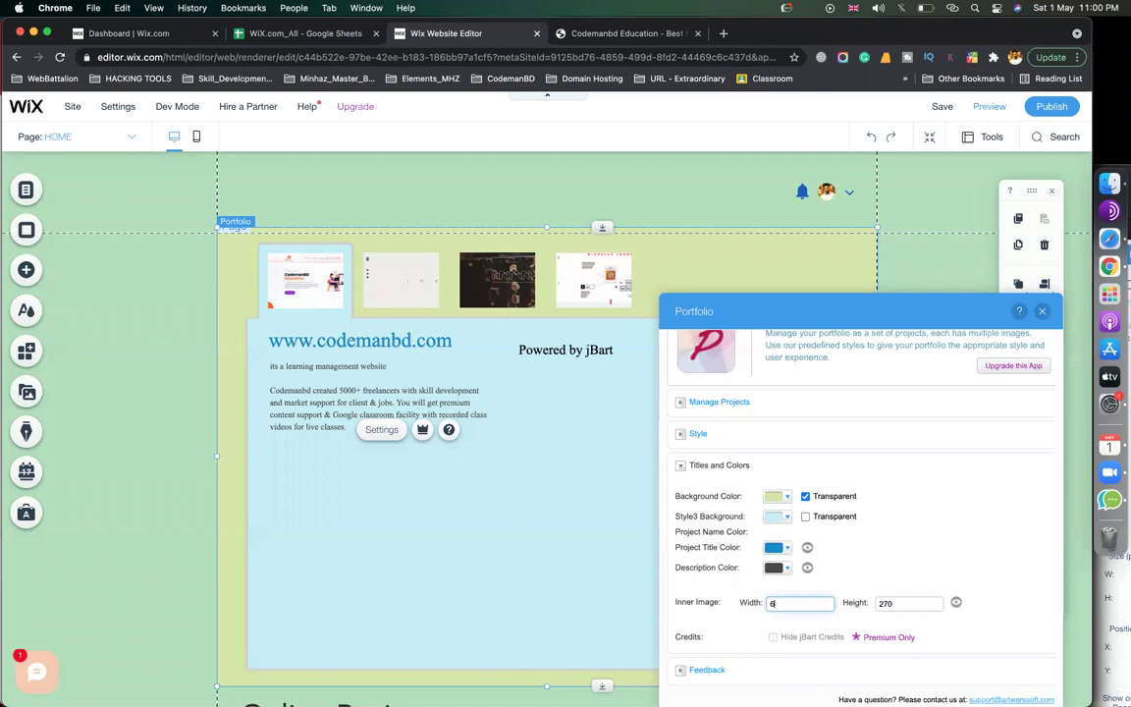
type("400")
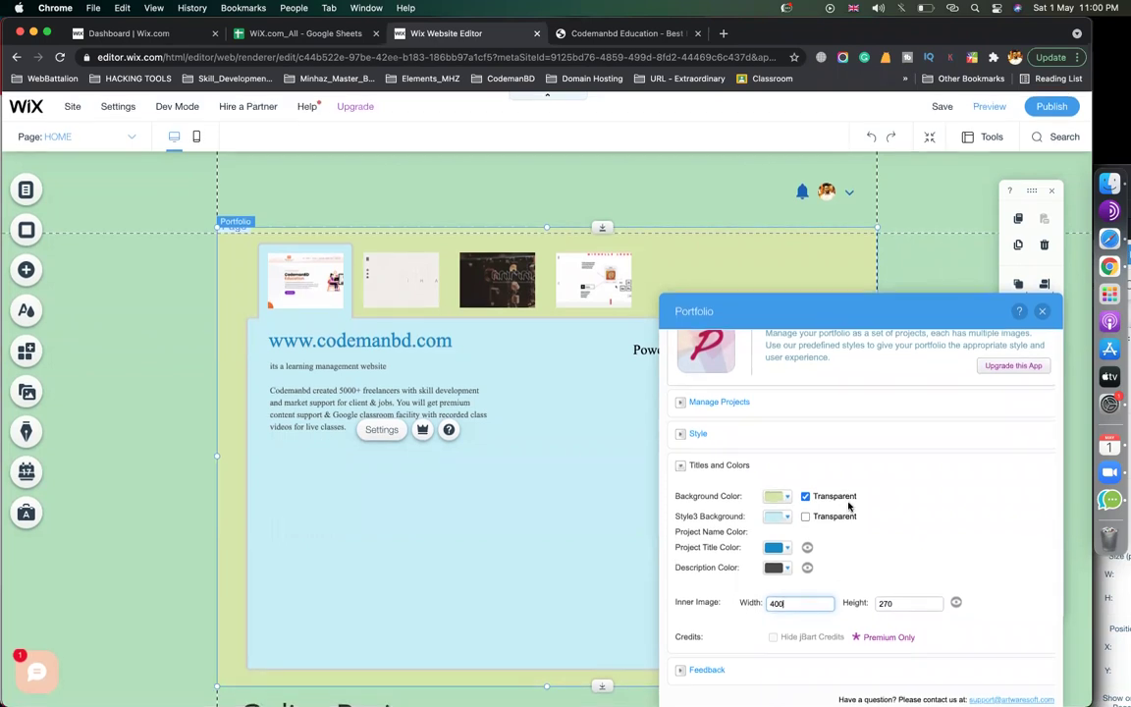
- Look over the managed projects, try the Style2 layout and switch the portfolio to Style1
scroll(849, 507, "up", 2)
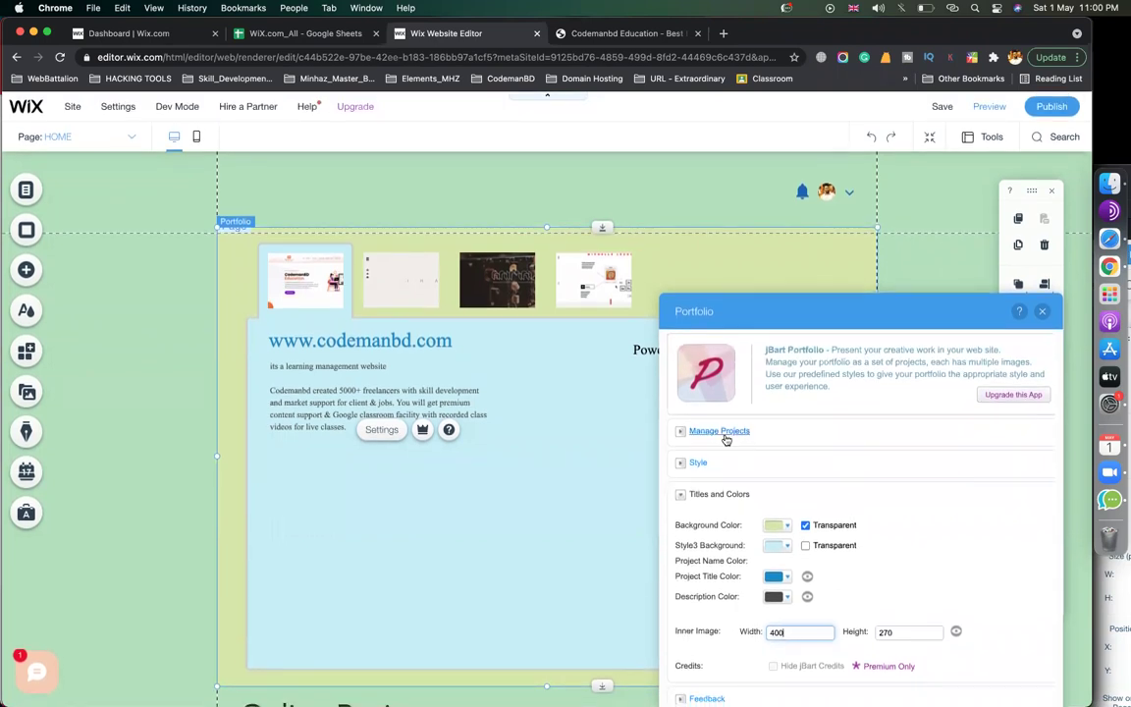
left_click(724, 432)
scroll(814, 462, "down", 10)
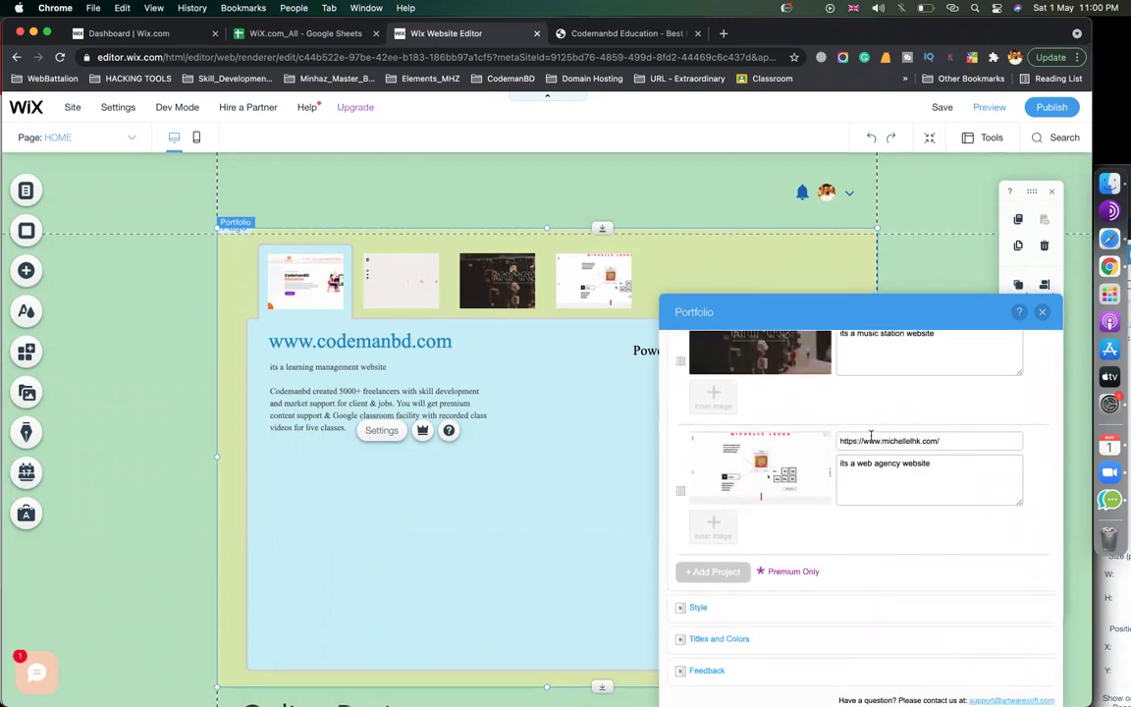
scroll(914, 491, "up", 10)
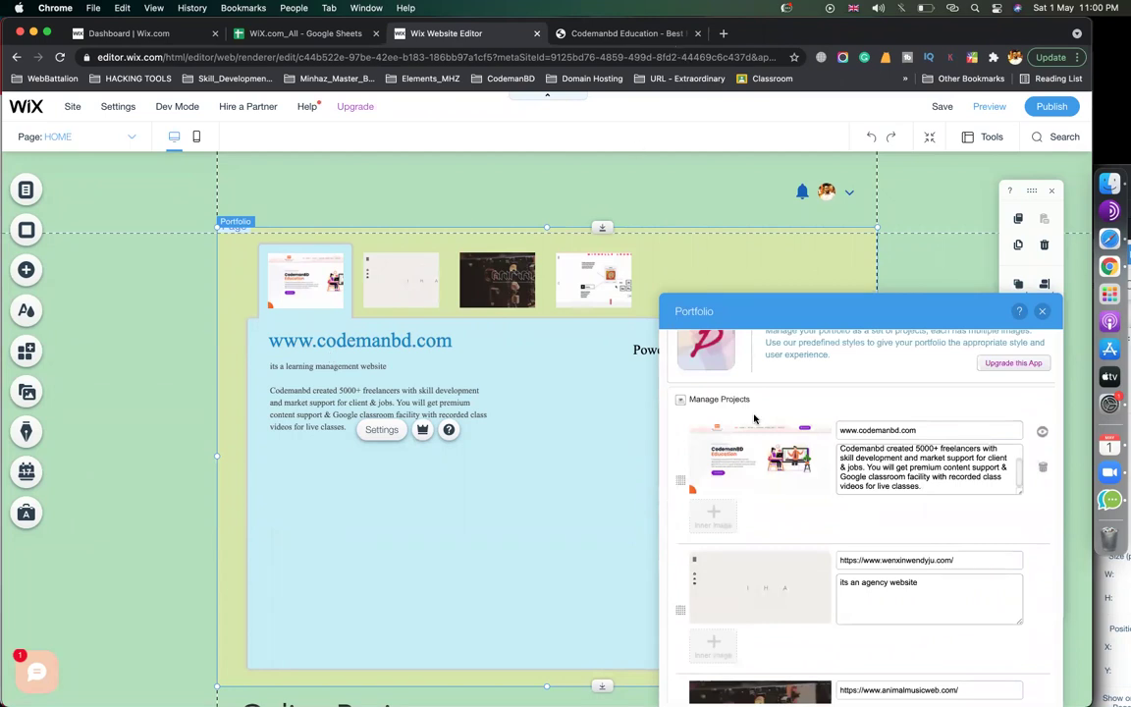
scroll(790, 476, "down", 10)
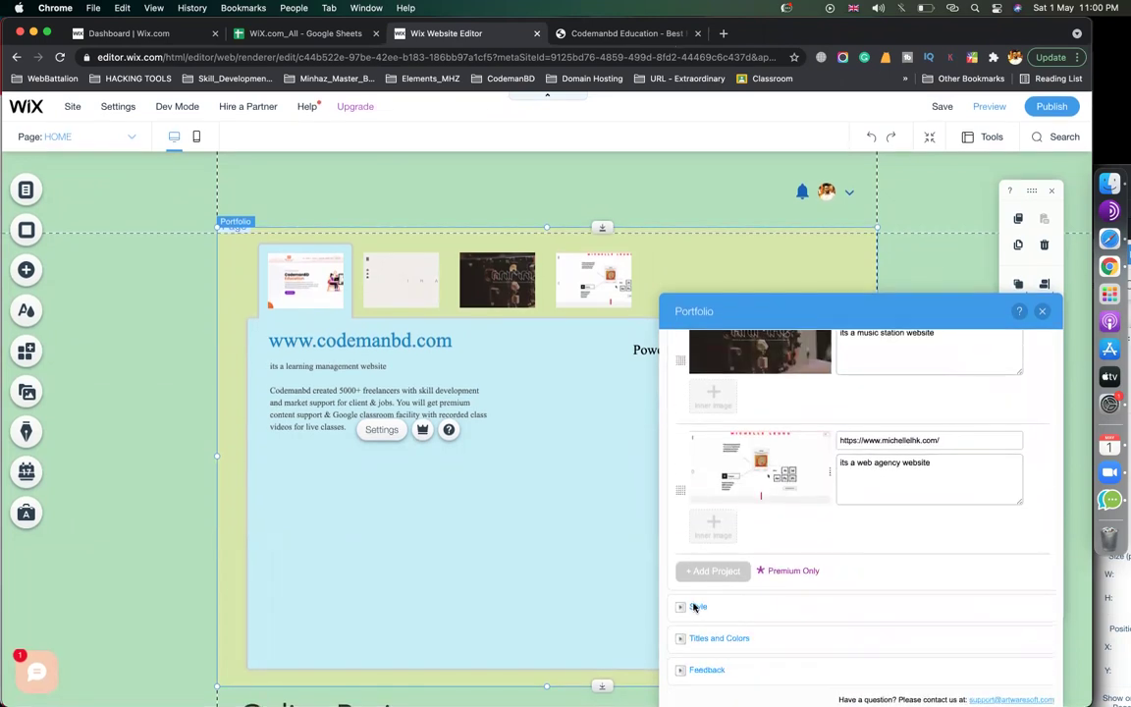
left_click(697, 607)
left_click(709, 361)
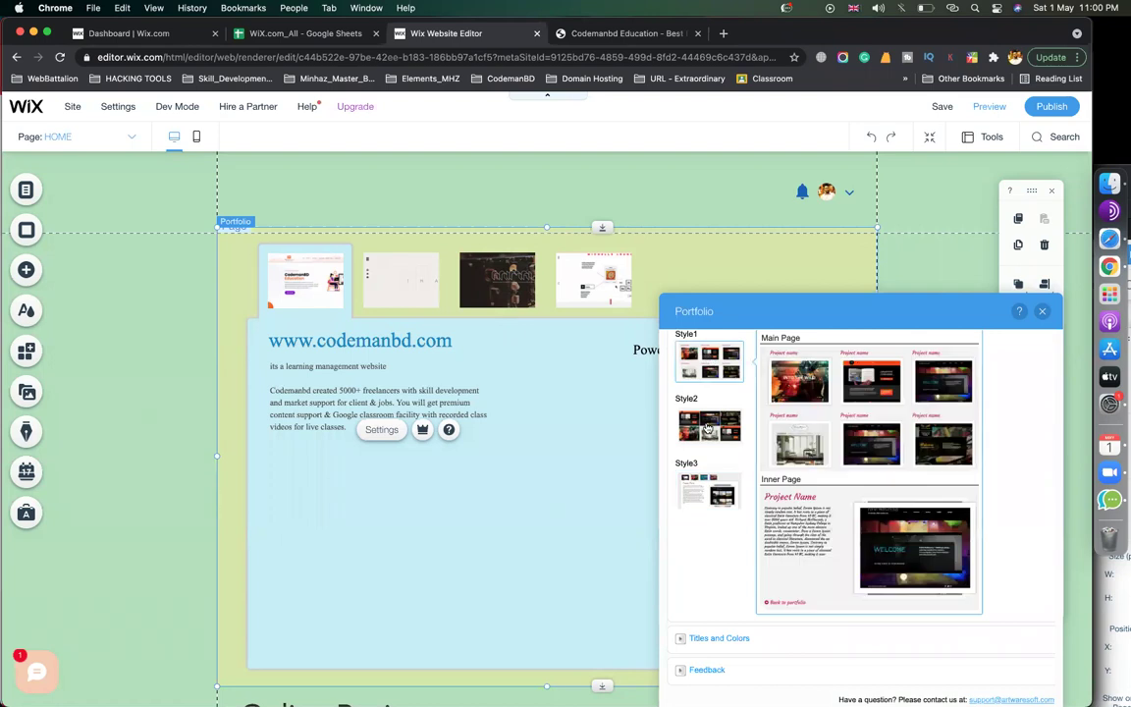
left_click(708, 429)
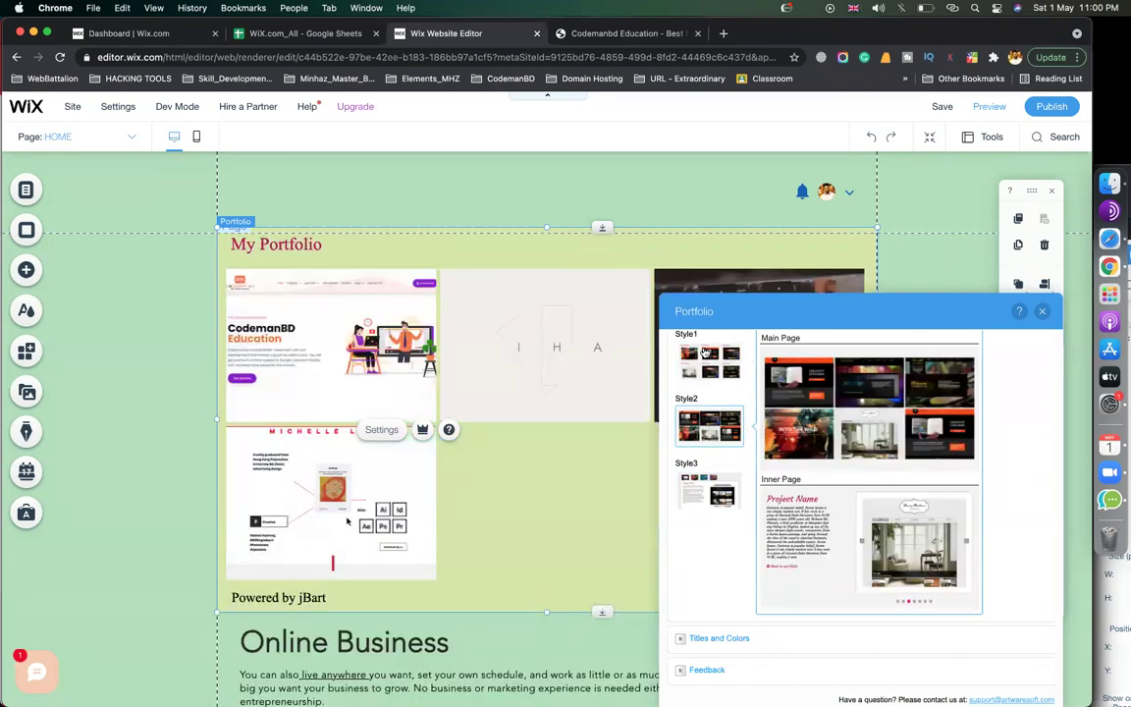
left_click(705, 359)
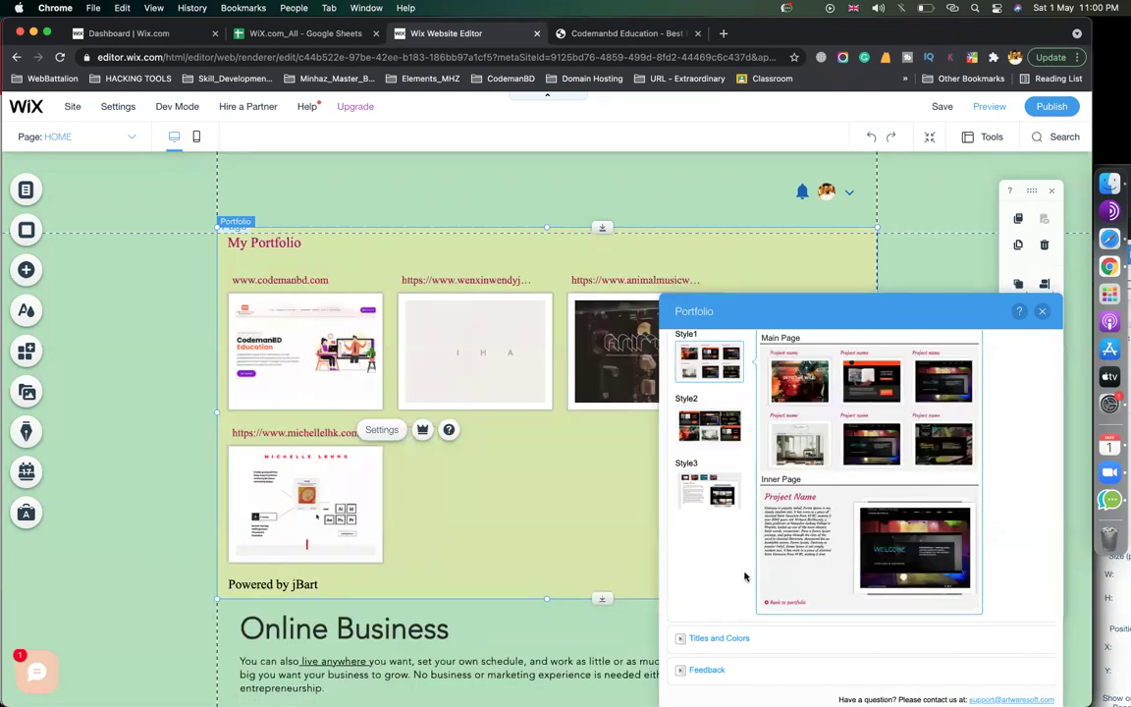
- Open the Style1 title and color settings and set the main image width to 600
left_click(708, 638)
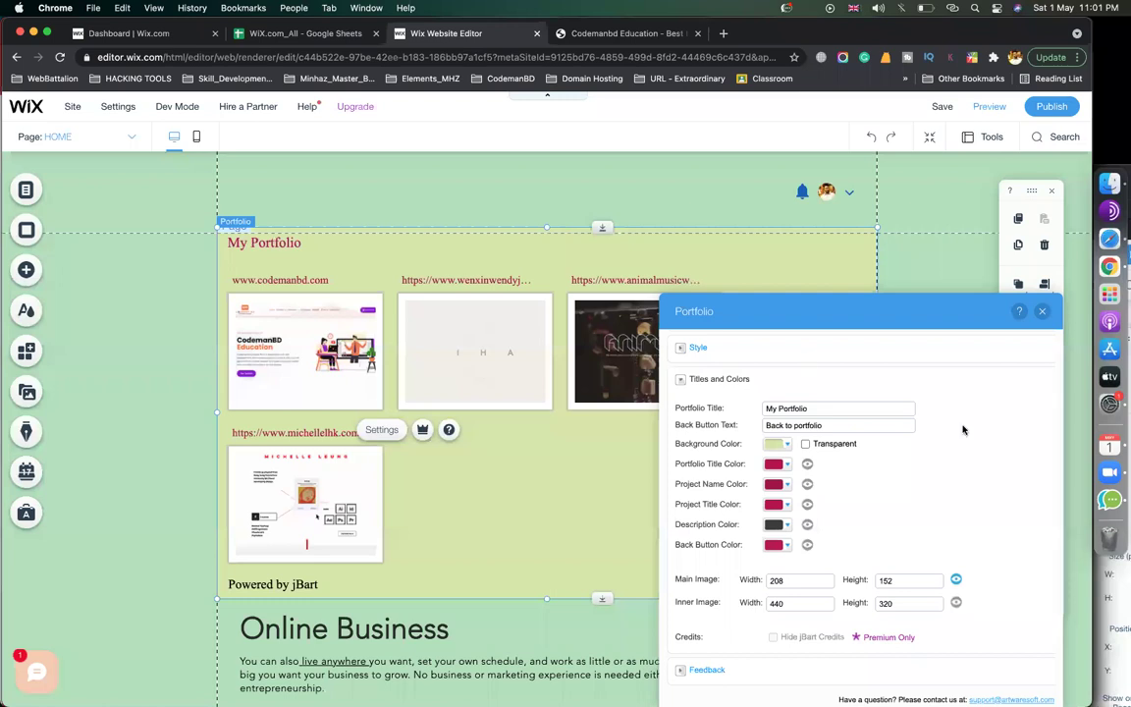
left_click(848, 407)
left_click_drag(759, 402, 842, 438)
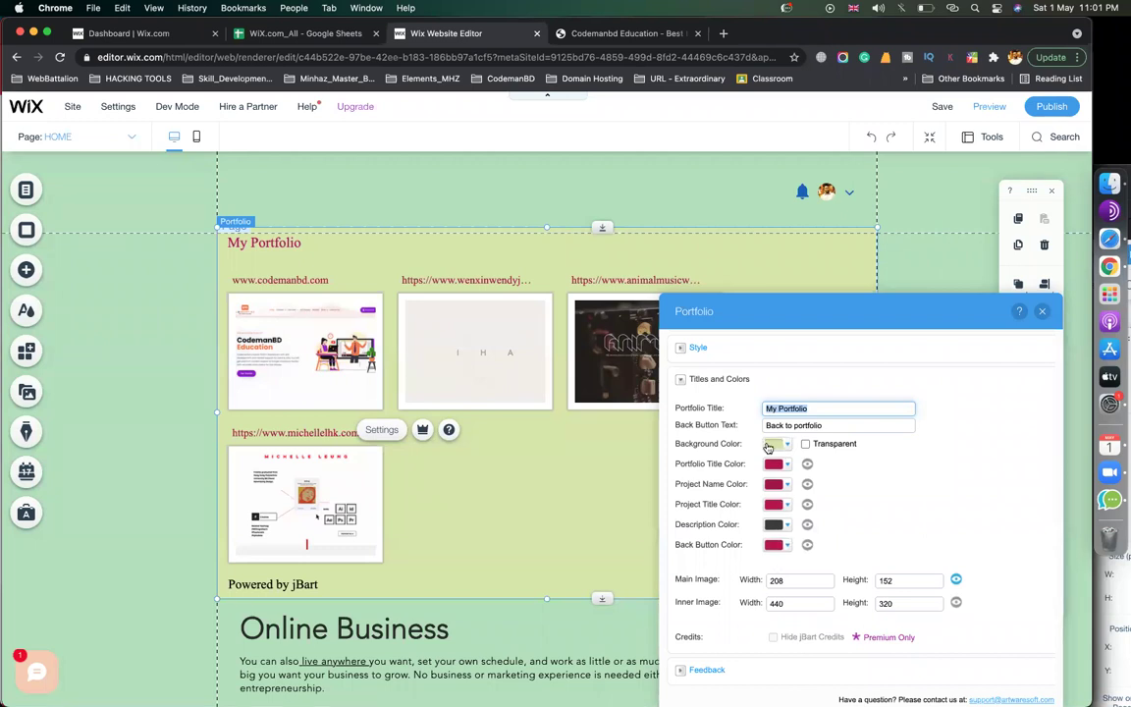
left_click(767, 580)
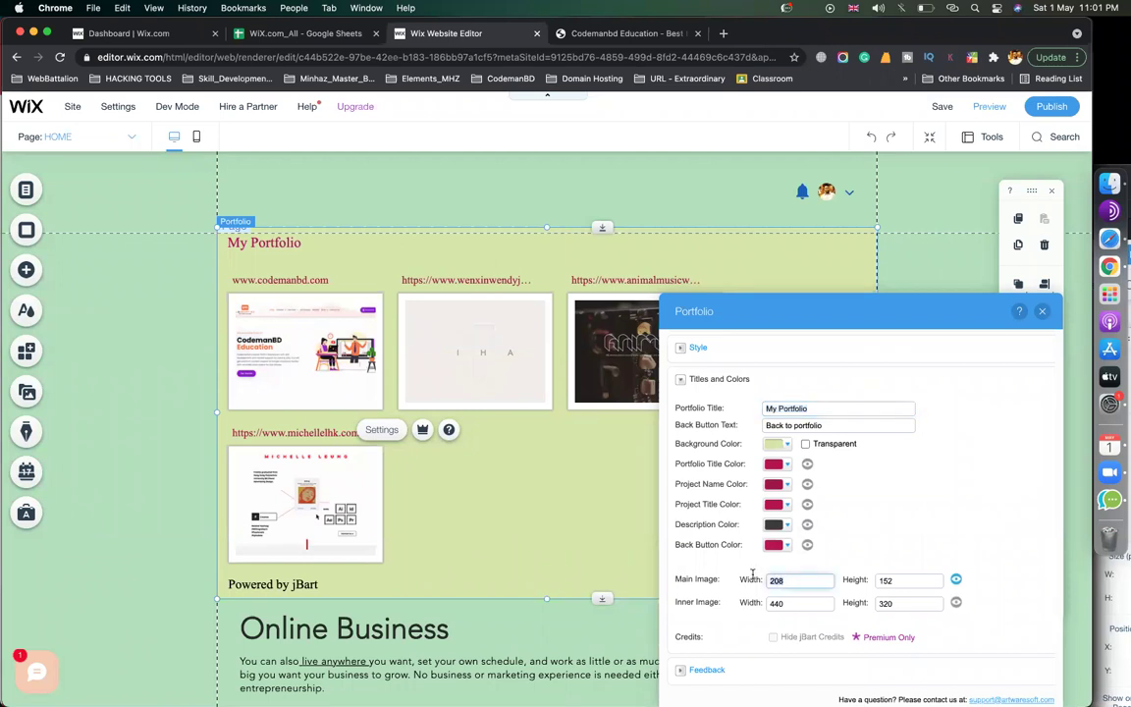
type("600")
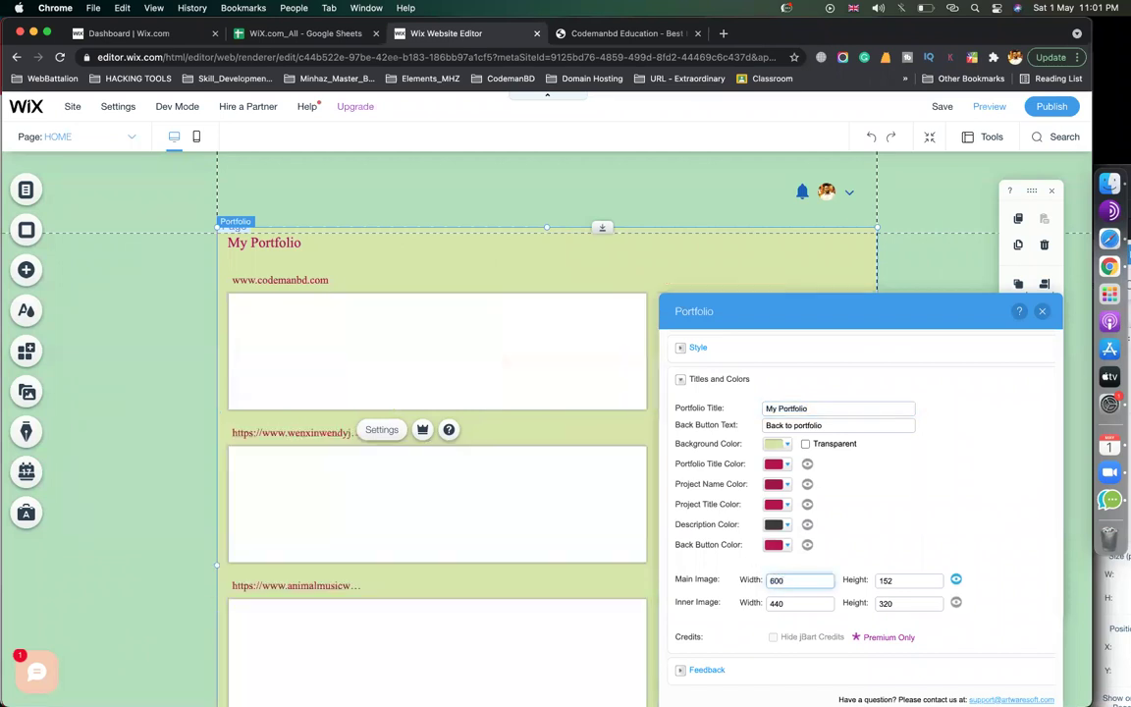
- Move the portfolio settings window off the images and set the main image height to 300
left_click_drag(850, 305, 877, 258)
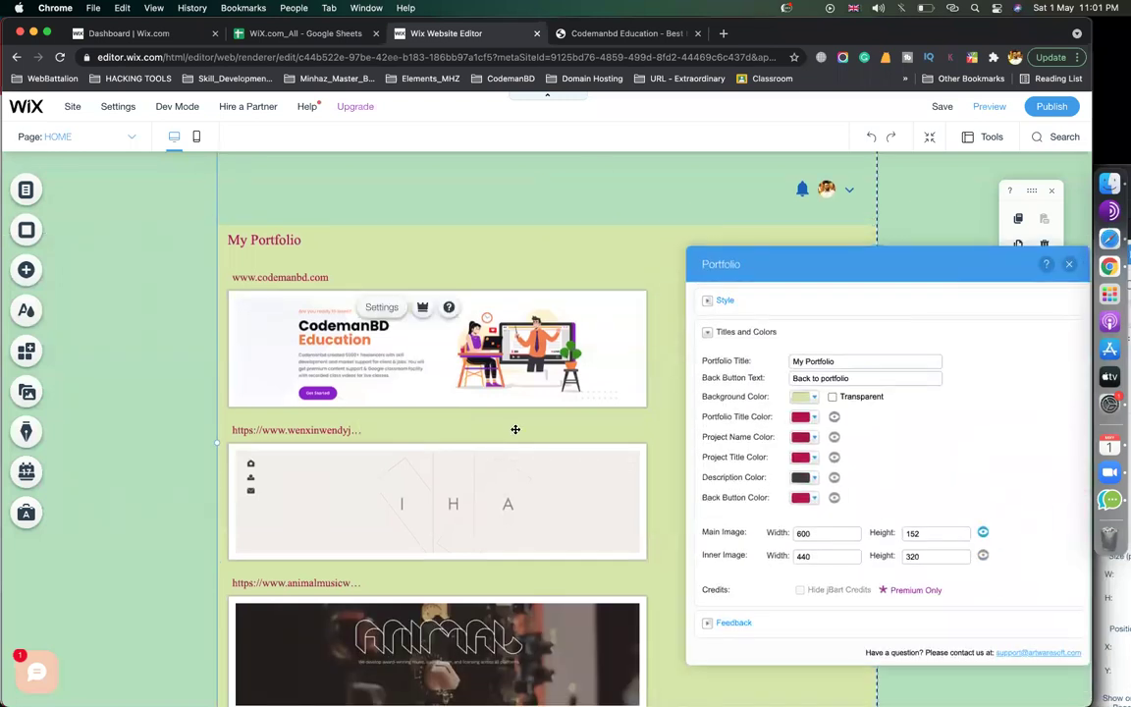
scroll(515, 429, "down", 3)
left_click(896, 531)
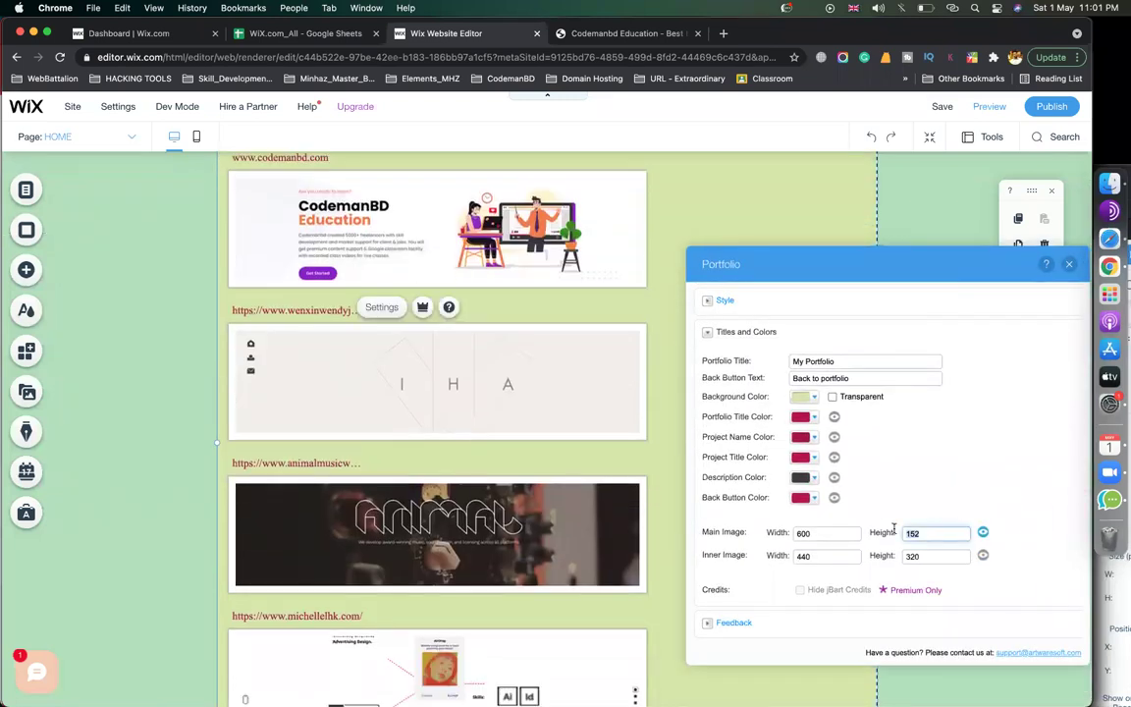
type("300")
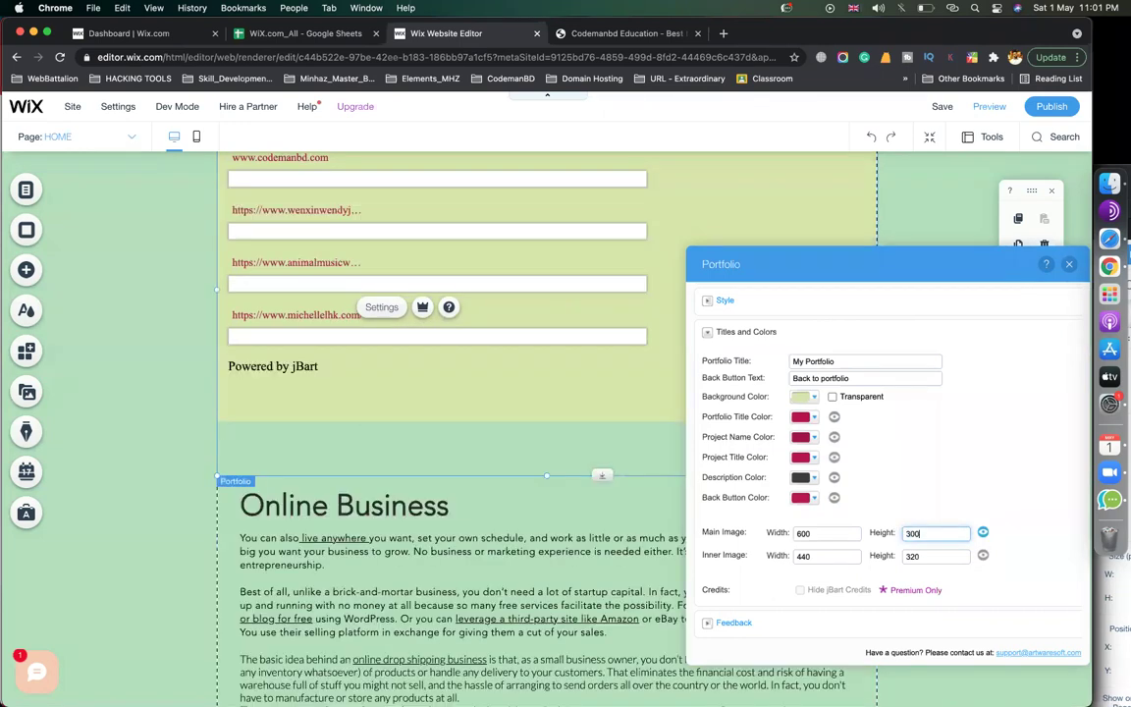
scroll(551, 480, "up", 3)
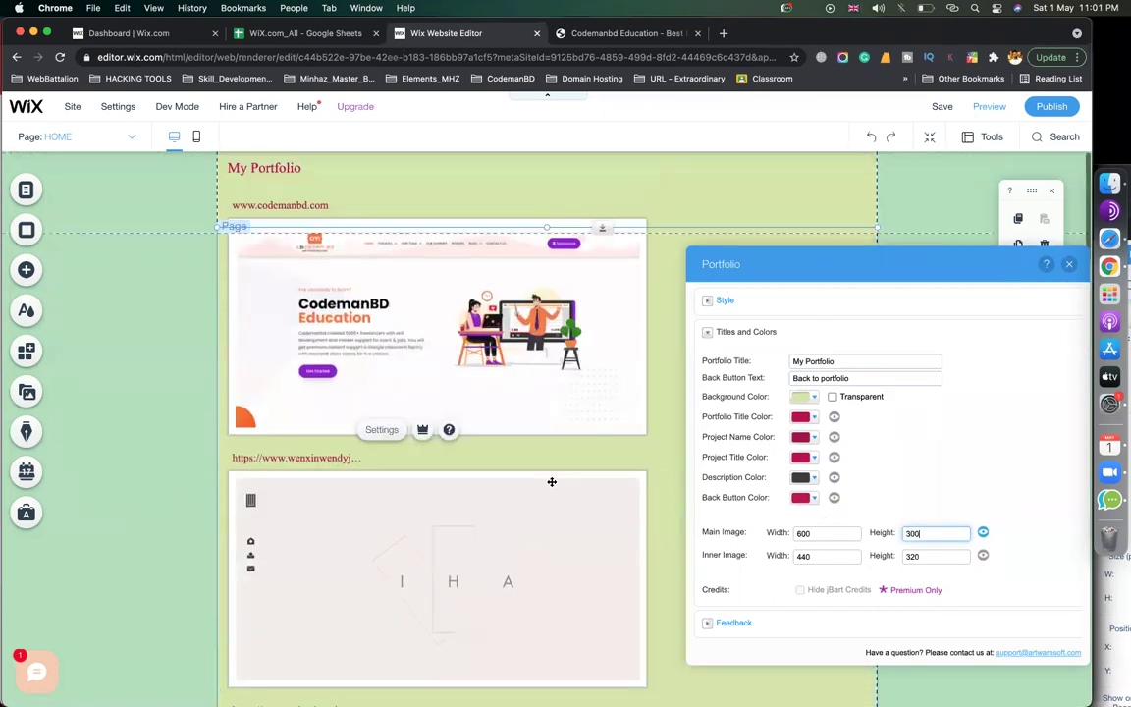
scroll(220, 591, "down", 5)
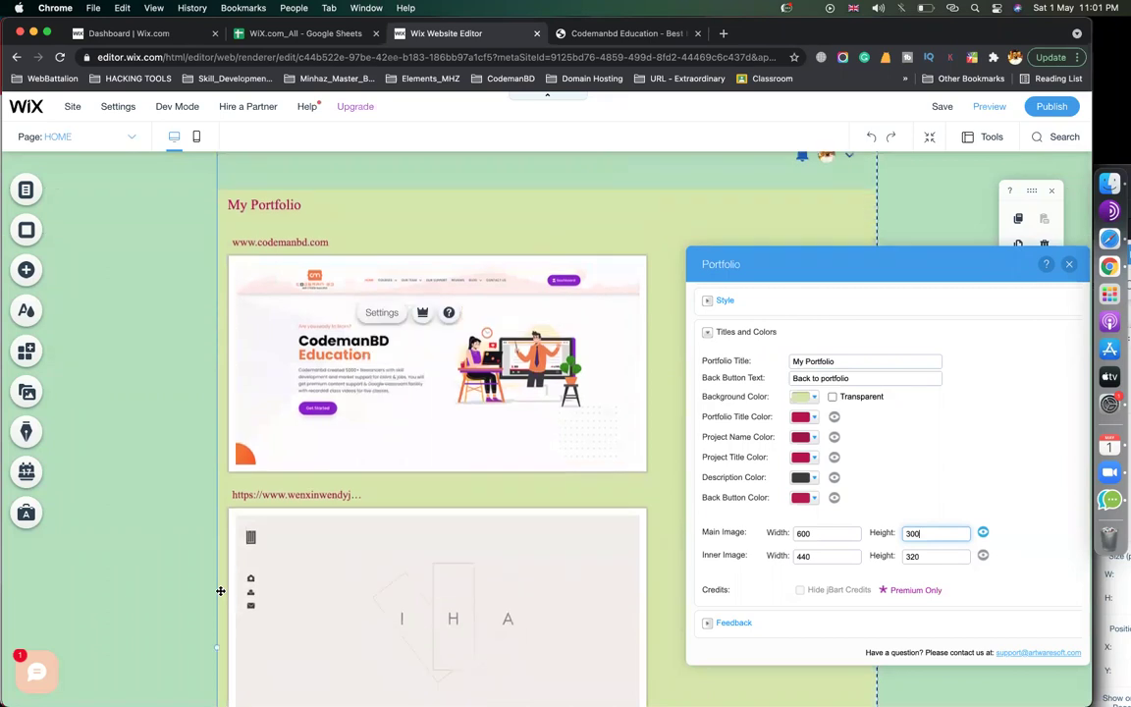
- Set the main image width to 400 and check the portfolio grid on the page
left_click_drag(814, 533, 775, 533)
type("4")
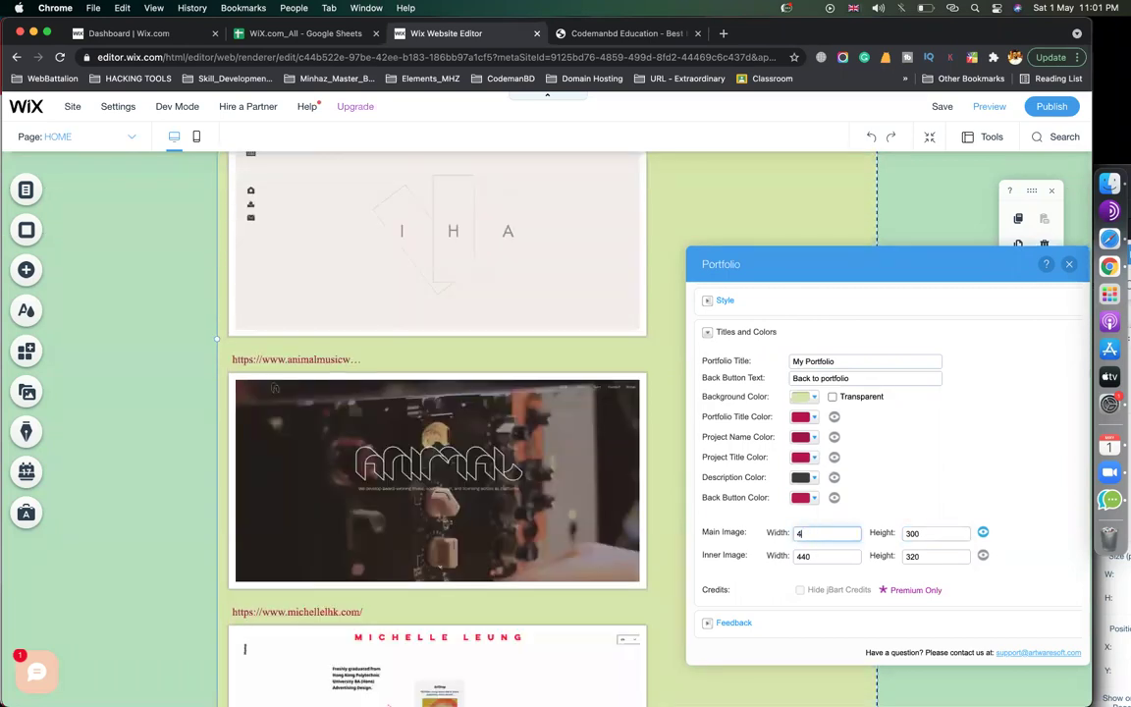
type("00")
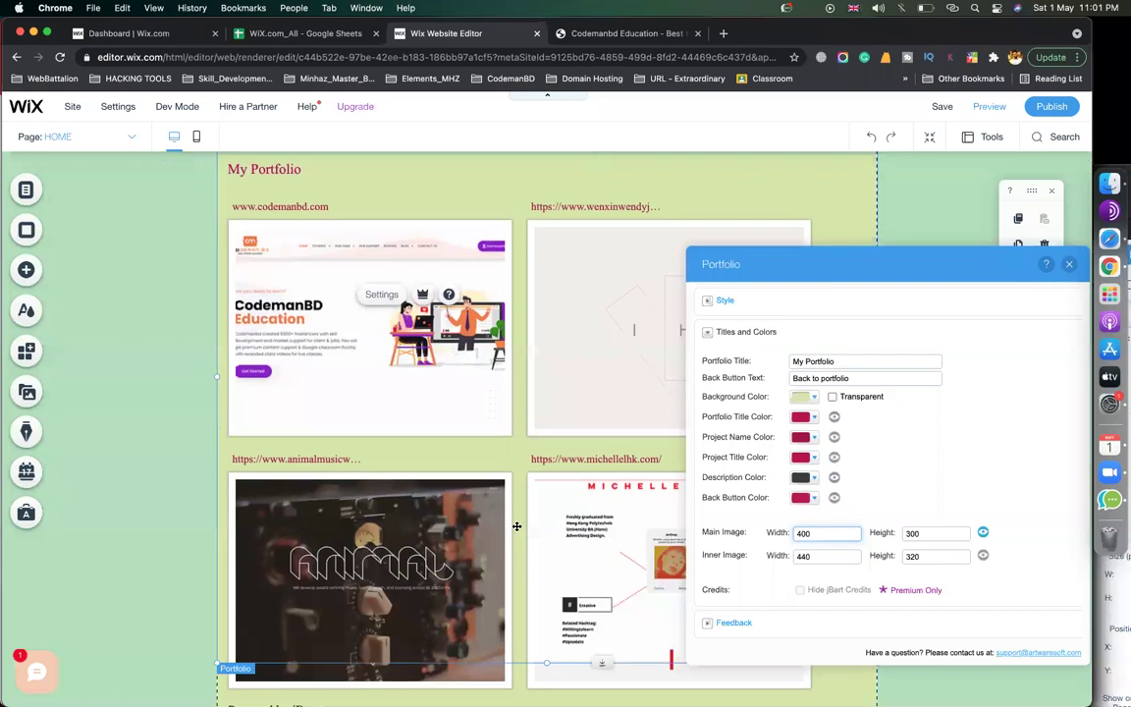
scroll(517, 526, "down", 2)
scroll(528, 277, "up", 4)
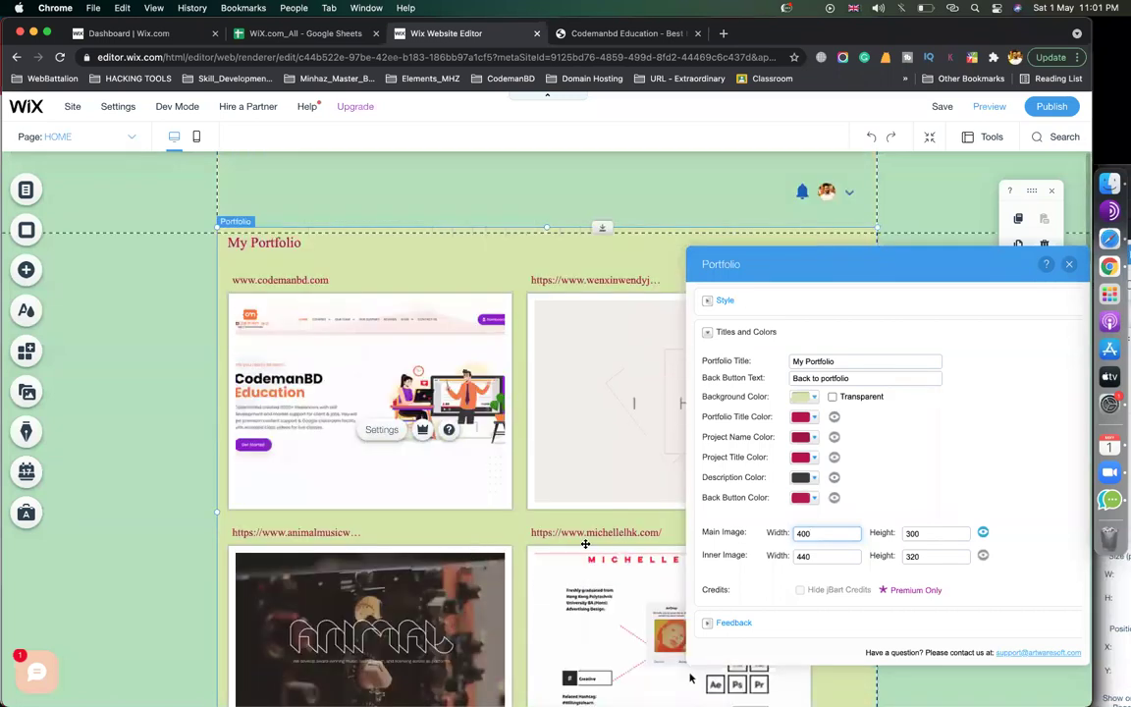